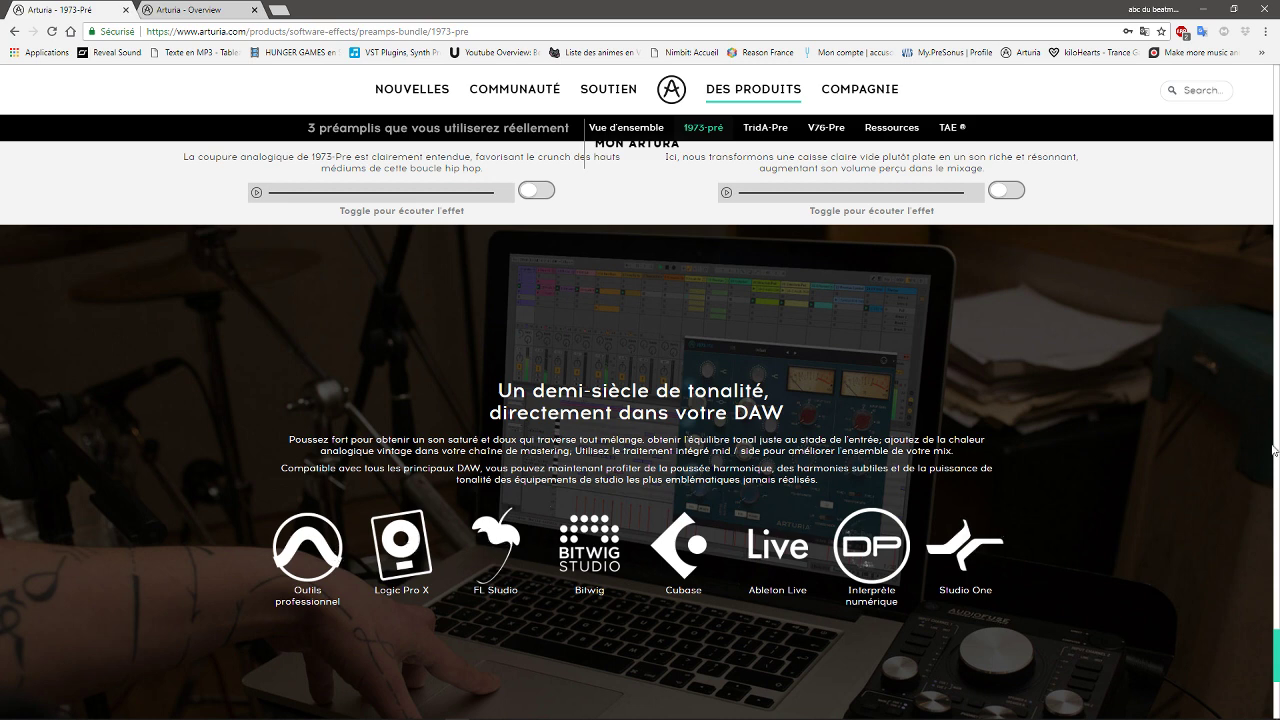
# Step: Review the 1973-Pre product page's features and system requirements and the preamp bundle overview presenting the three preamps
pyautogui.moveTo(1277, 640); pyautogui.dragTo(1277, 673)
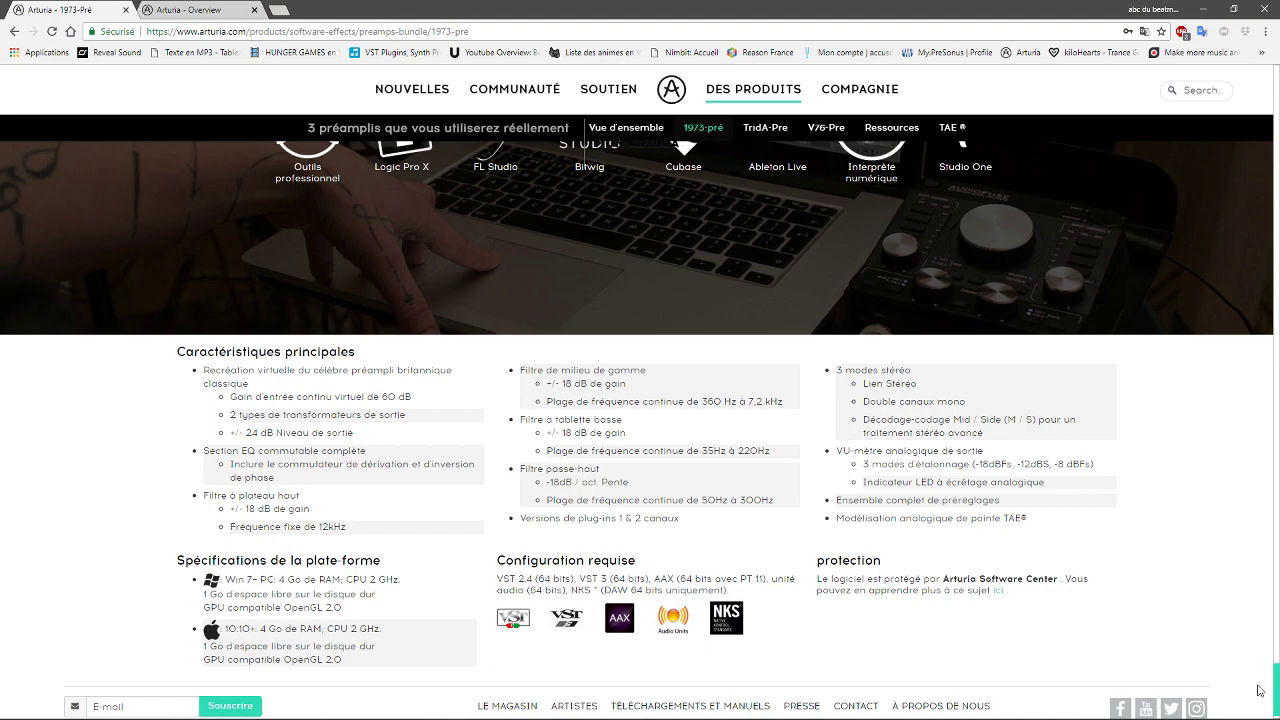
pyautogui.moveTo(1275, 685); pyautogui.dragTo(1248, 101)
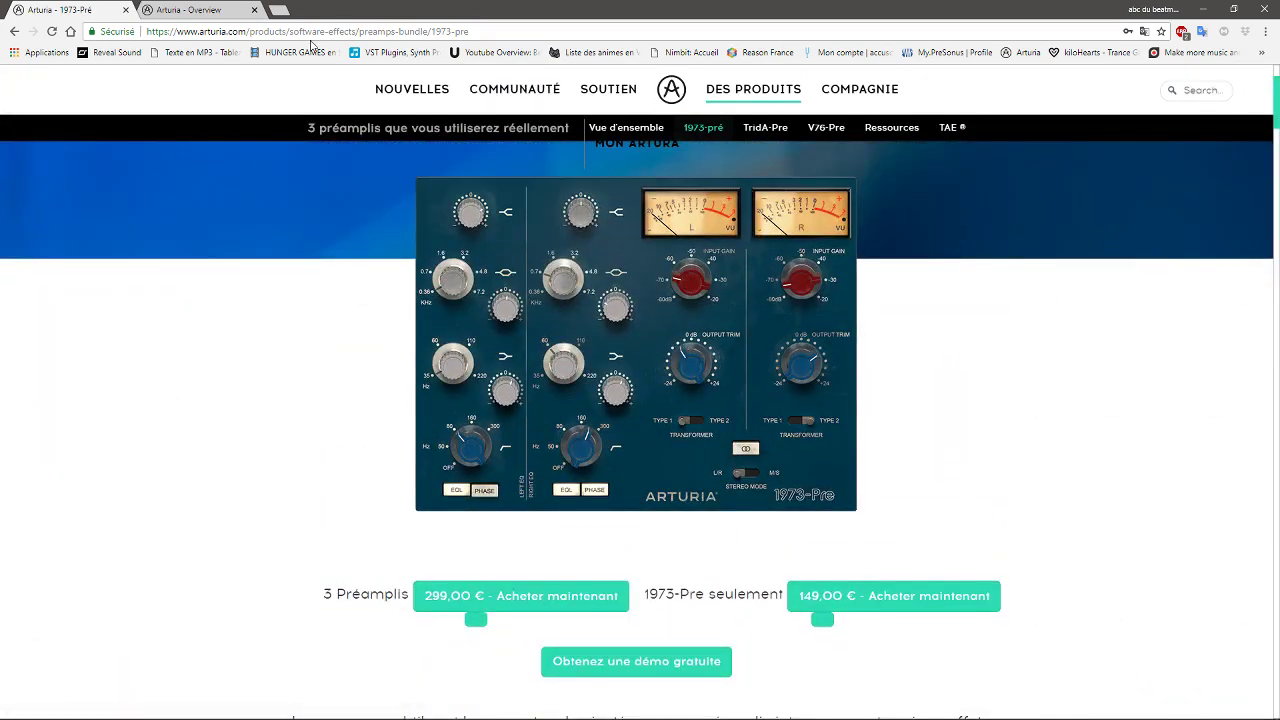
pyautogui.click(195, 10)
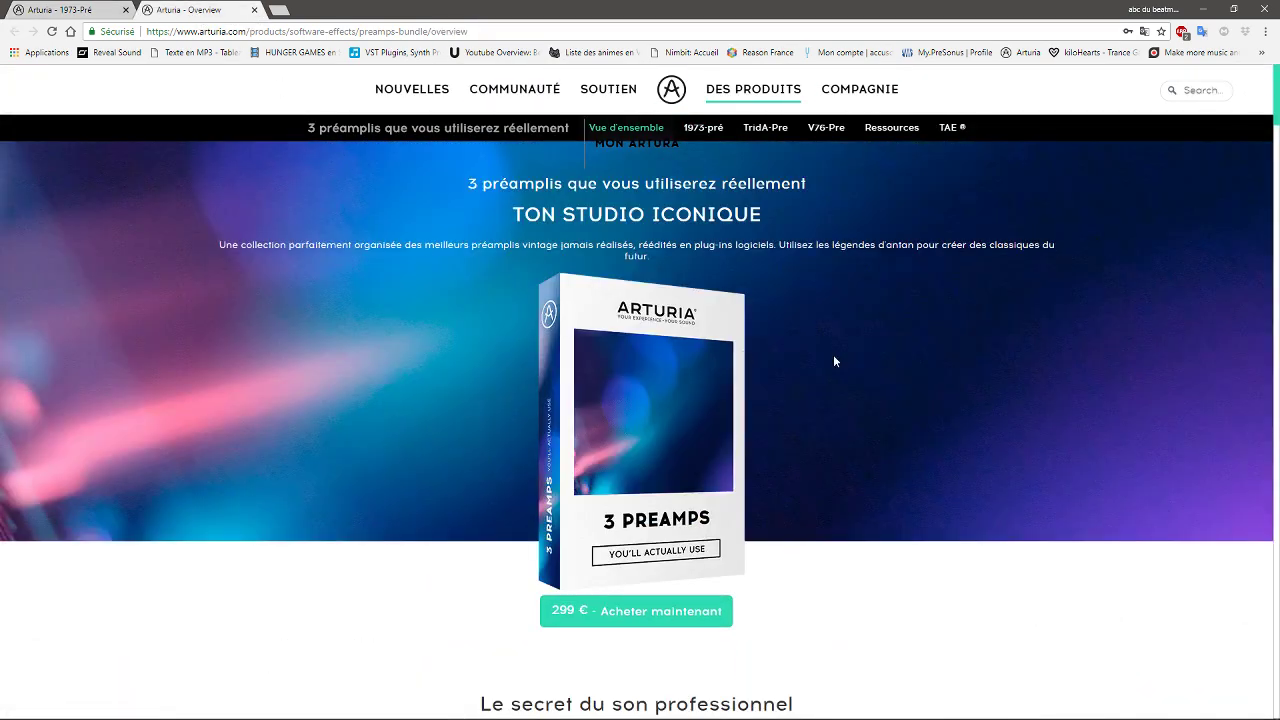
pyautogui.moveTo(1277, 93); pyautogui.dragTo(1276, 250)
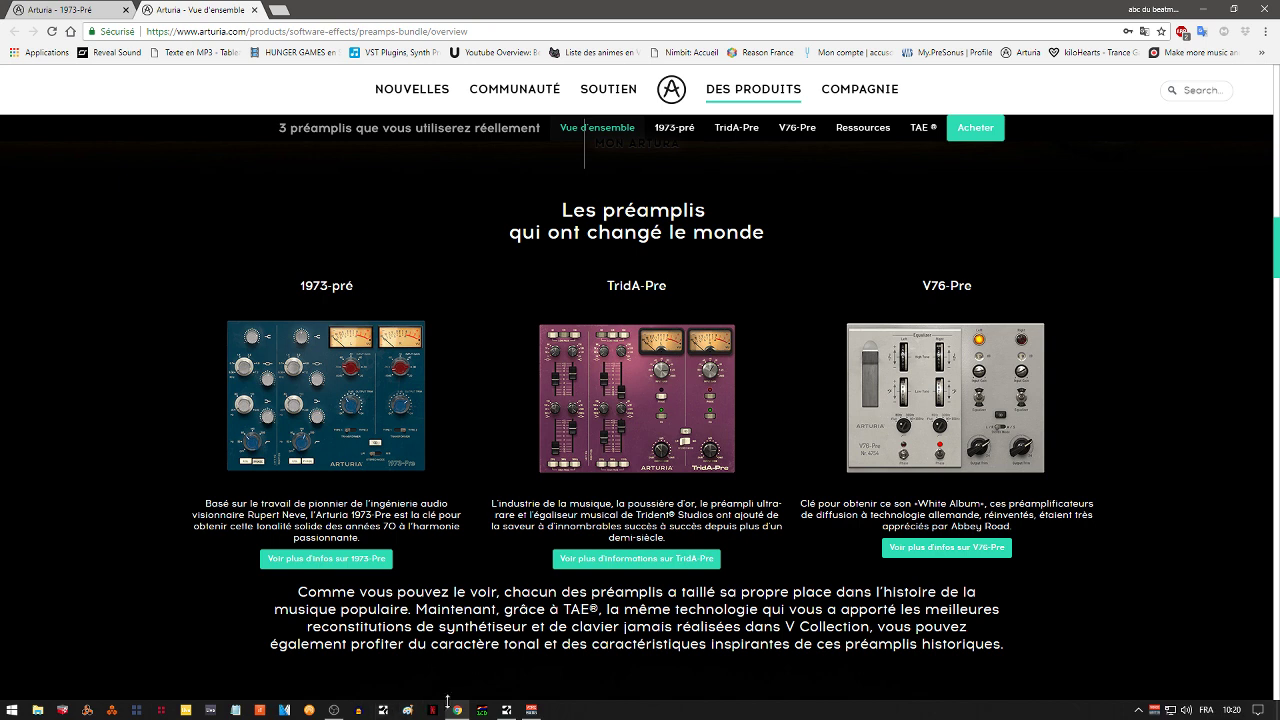
# Step: Switch from the browser to Studio One and close the Bus 1 1973-Pre plug-in window
pyautogui.click(339, 711)
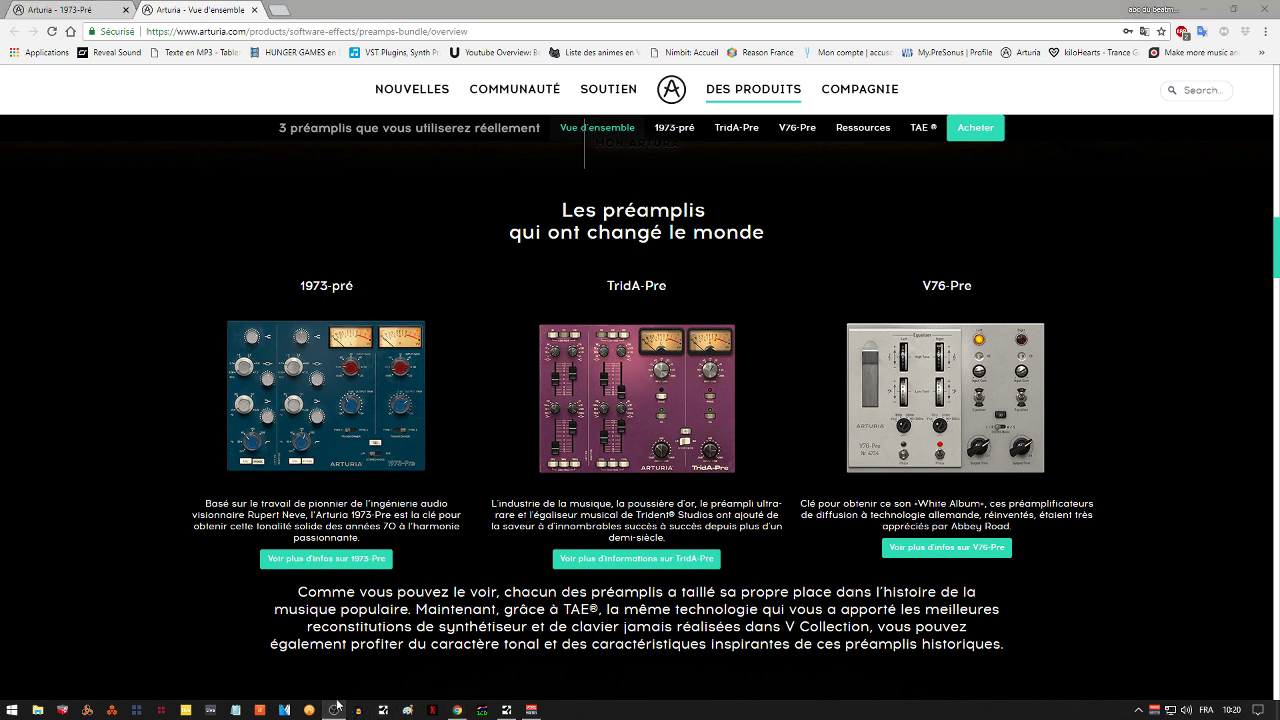
pyautogui.click(1201, 12)
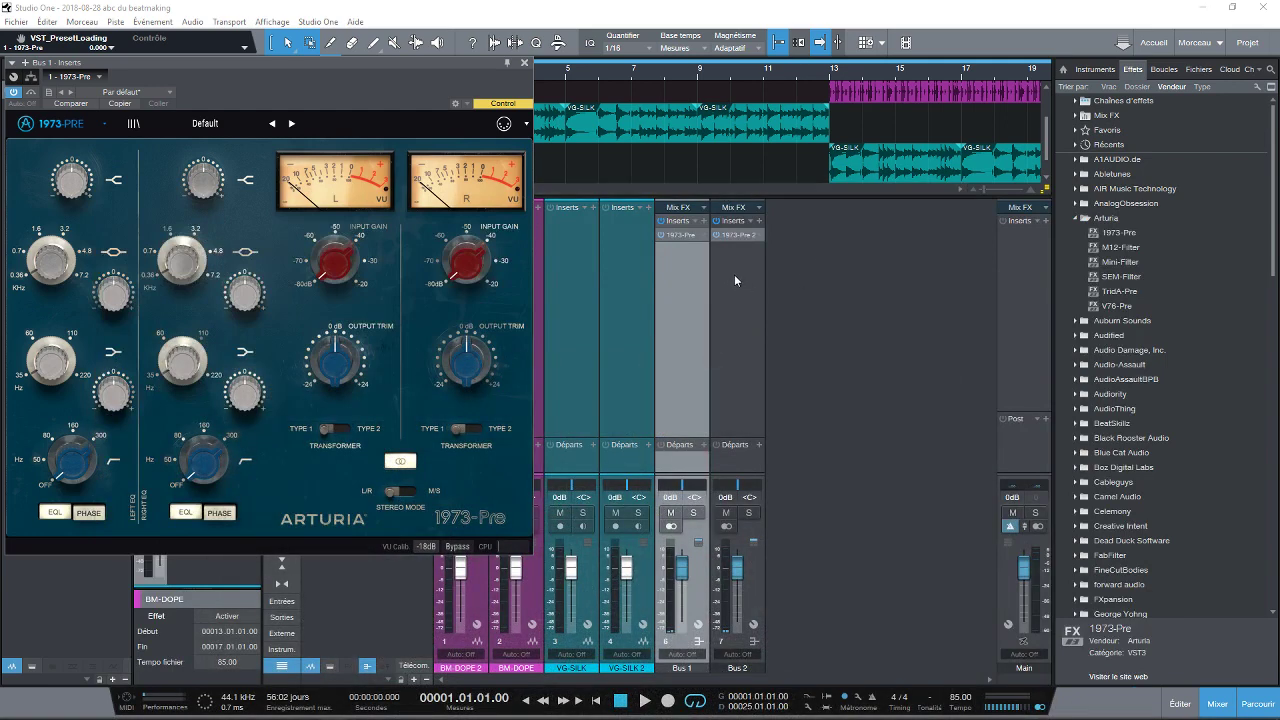
pyautogui.click(524, 63)
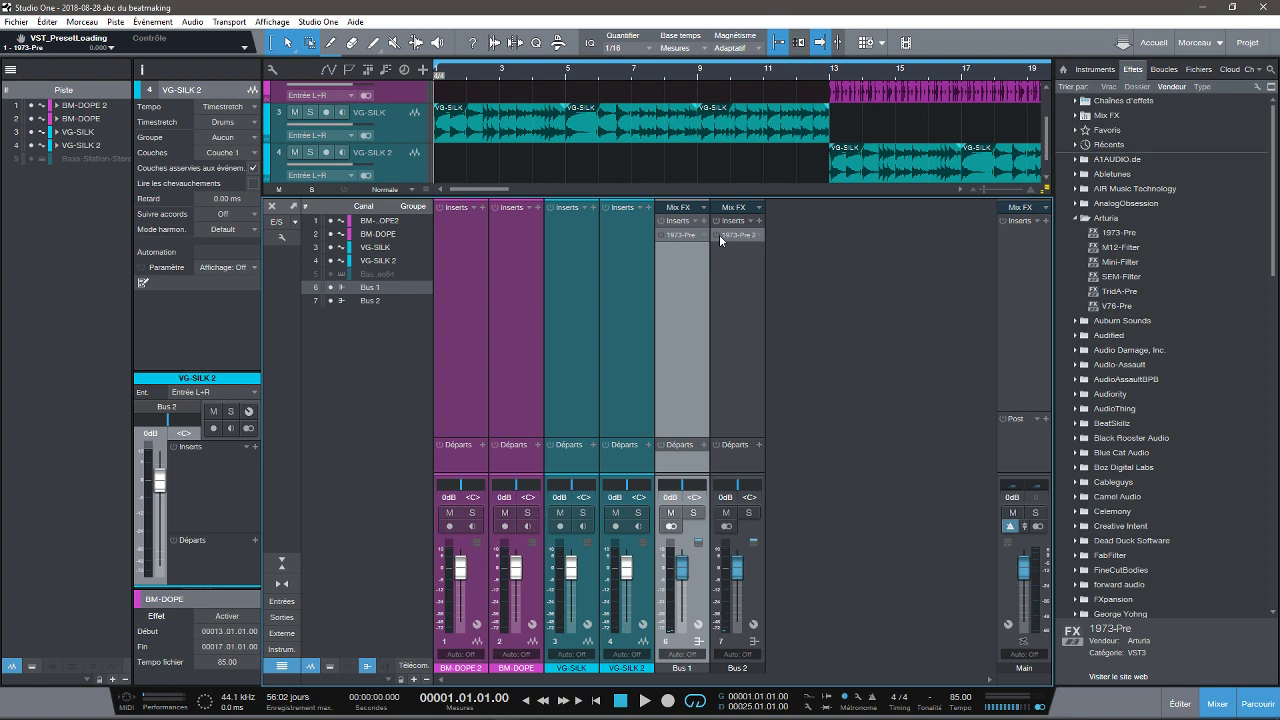
# Step: During playback, hide the track list and inspector and enlarge the arrangement area to show all four tracks
pyautogui.press('space')
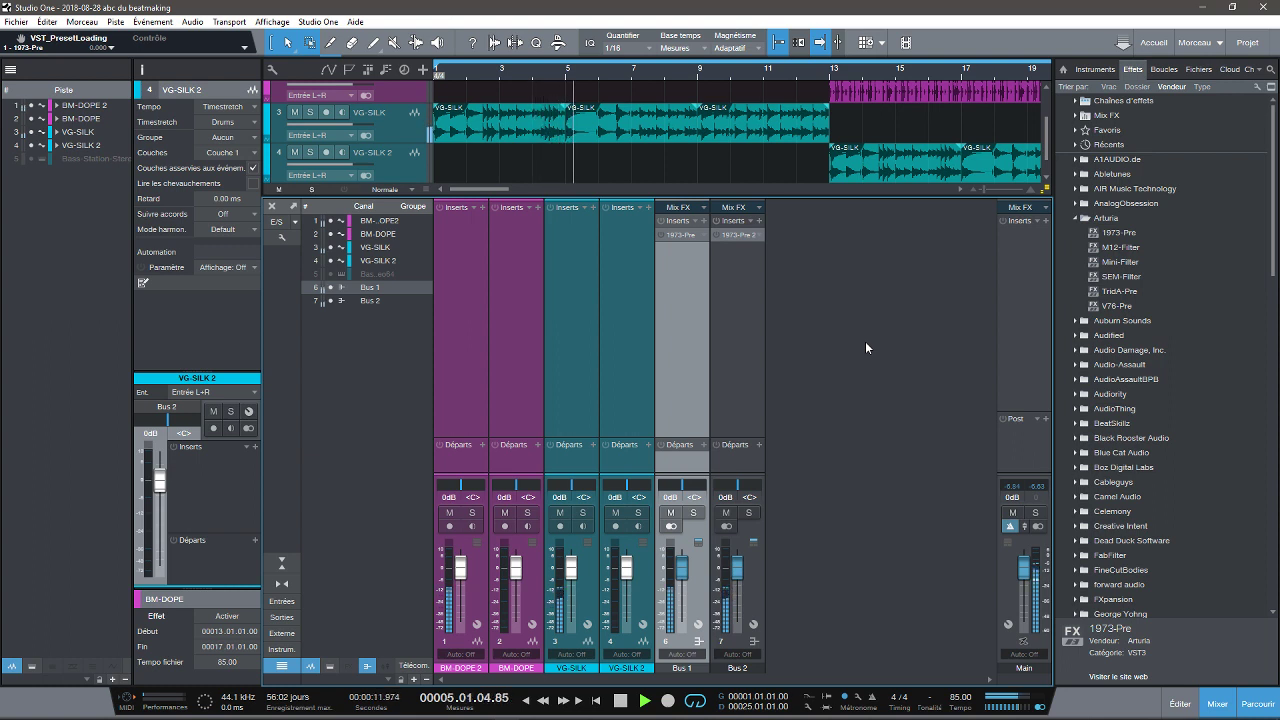
pyautogui.click(12, 70)
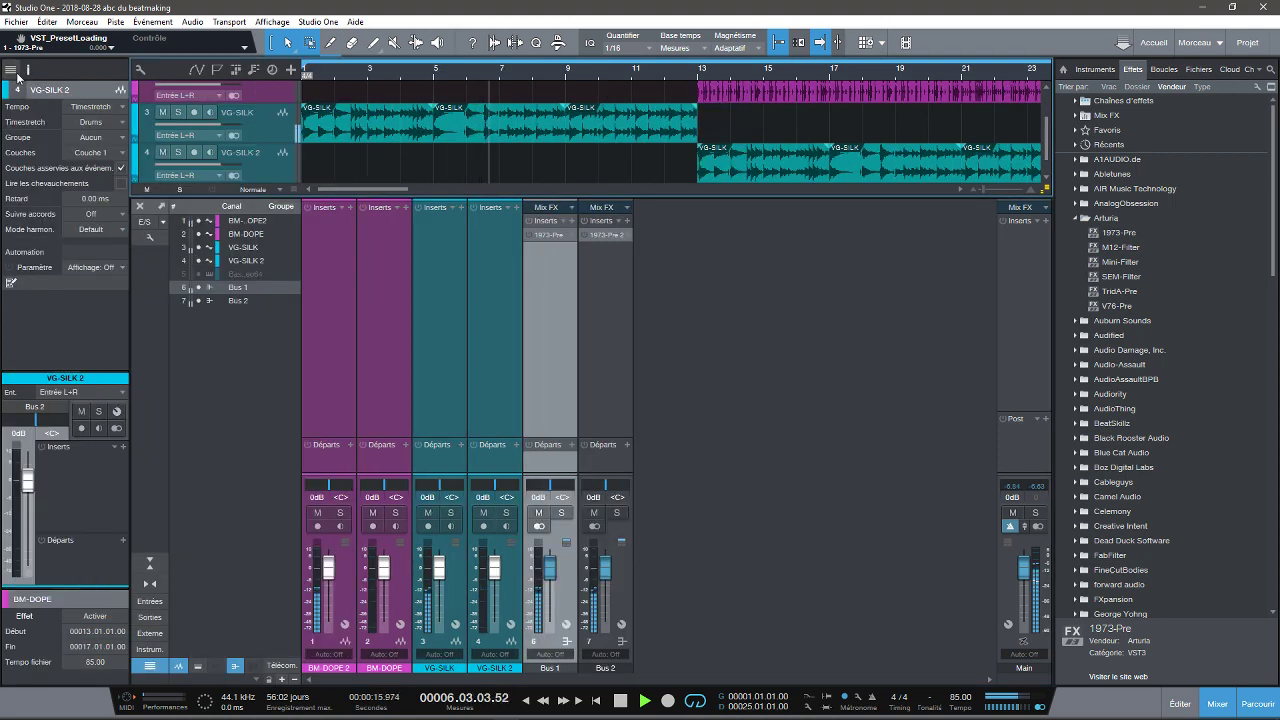
pyautogui.click(17, 74)
pyautogui.click(17, 74)
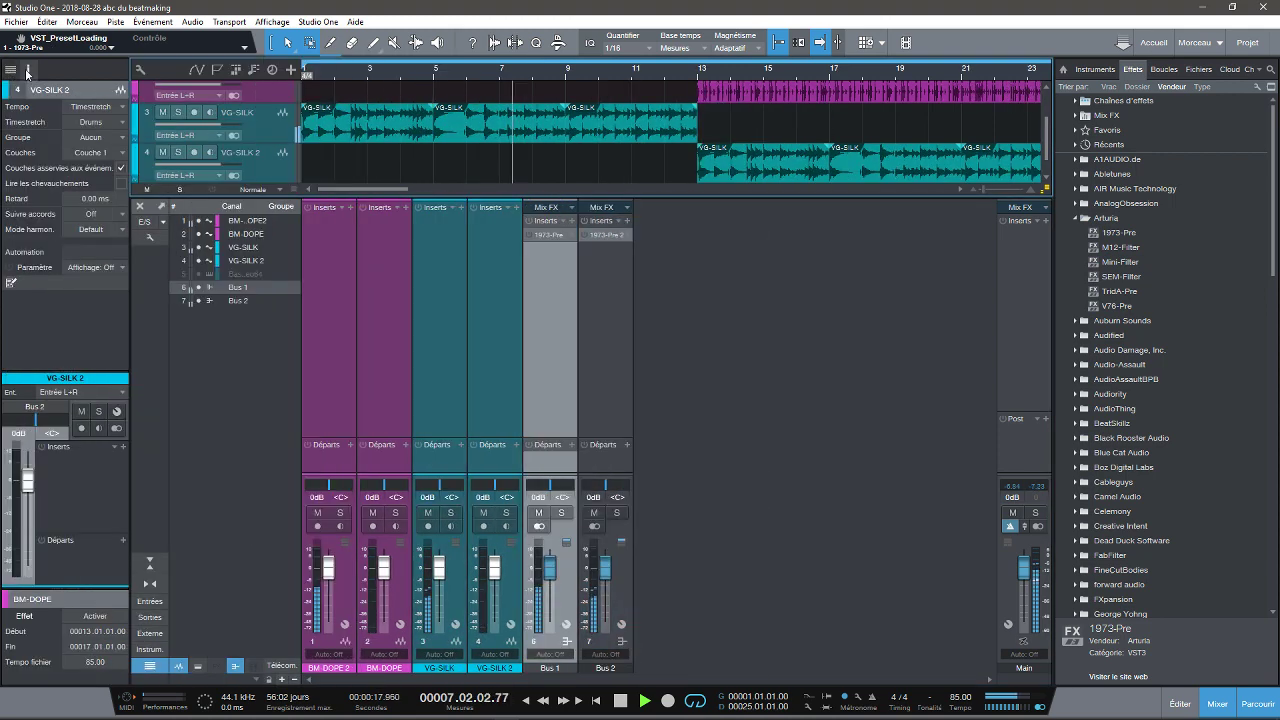
pyautogui.click(17, 74)
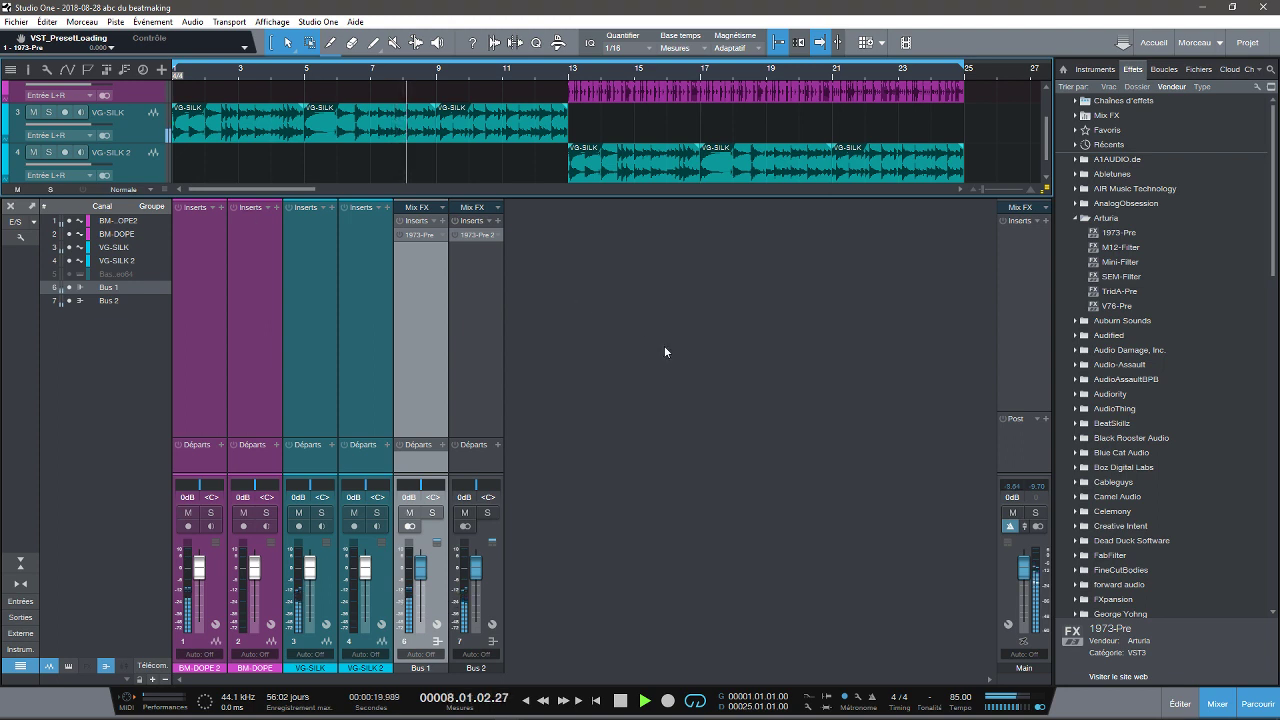
pyautogui.moveTo(745, 196); pyautogui.dragTo(750, 303)
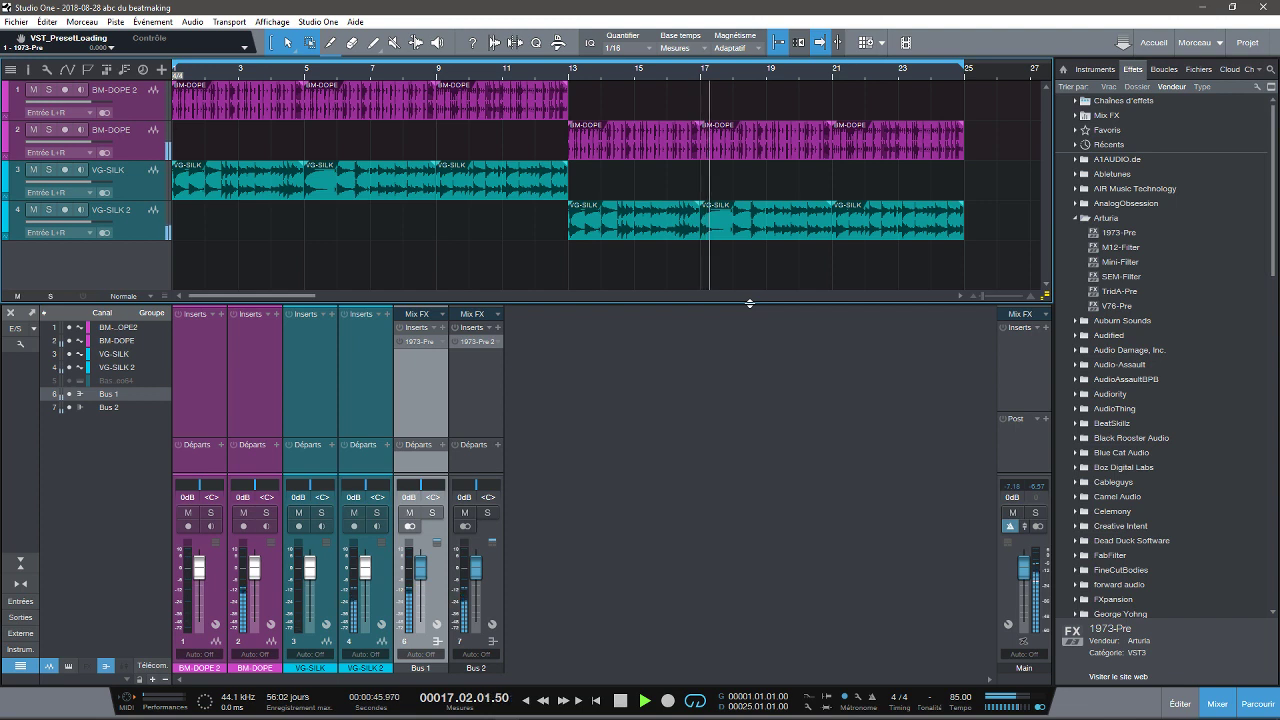
pyautogui.press('space')
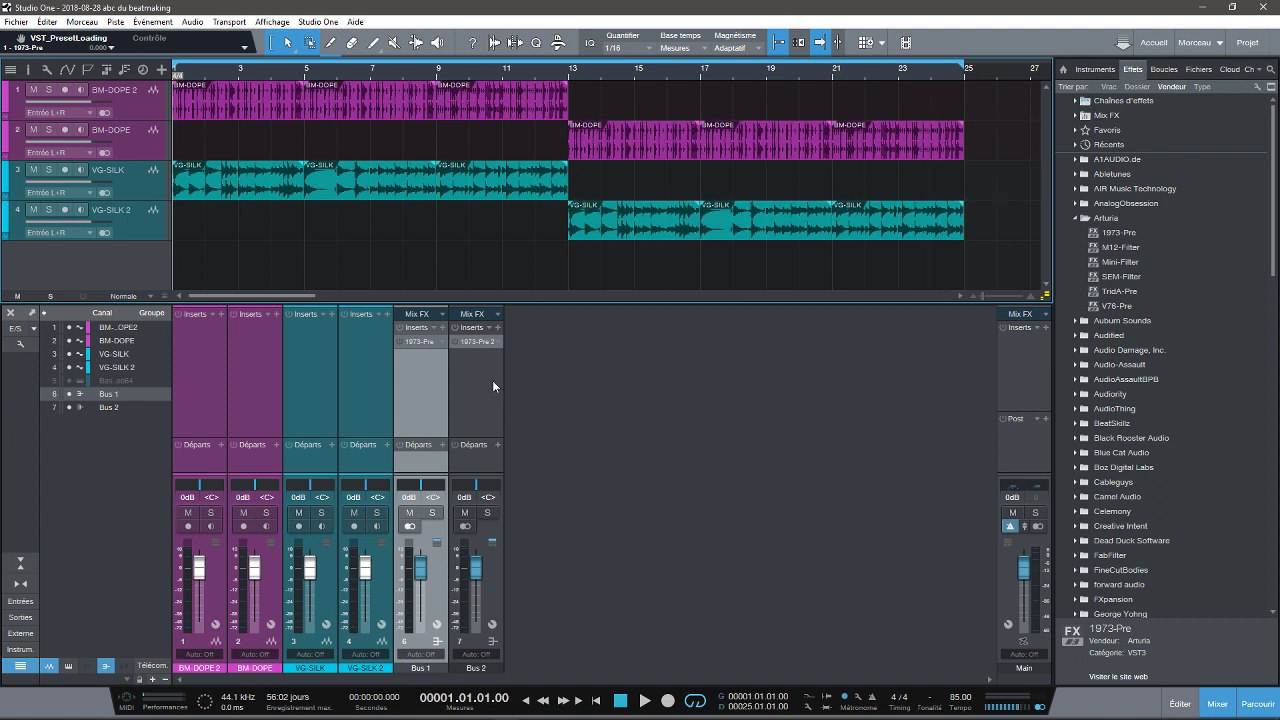
# Step: Solo Bus 1, audition it, and open its 1973-Pre insert with the plug-in window placed clear of the bus channels
pyautogui.click(433, 514)
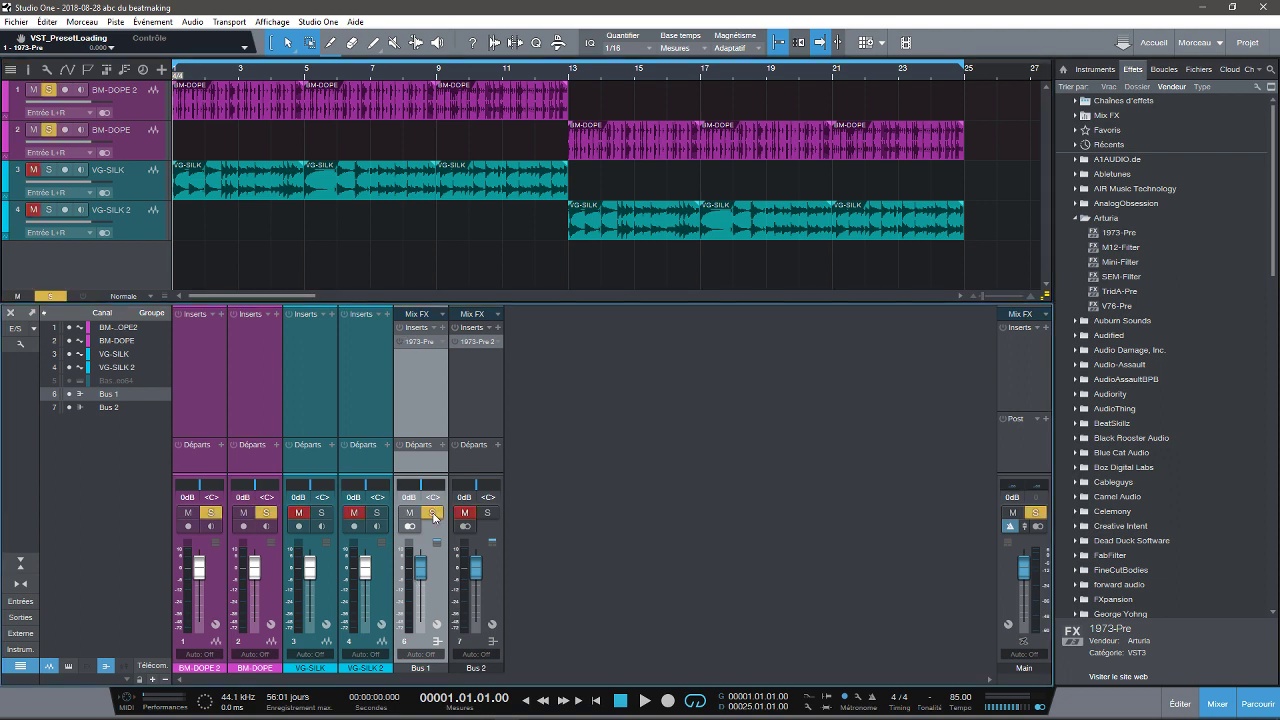
pyautogui.press('space')
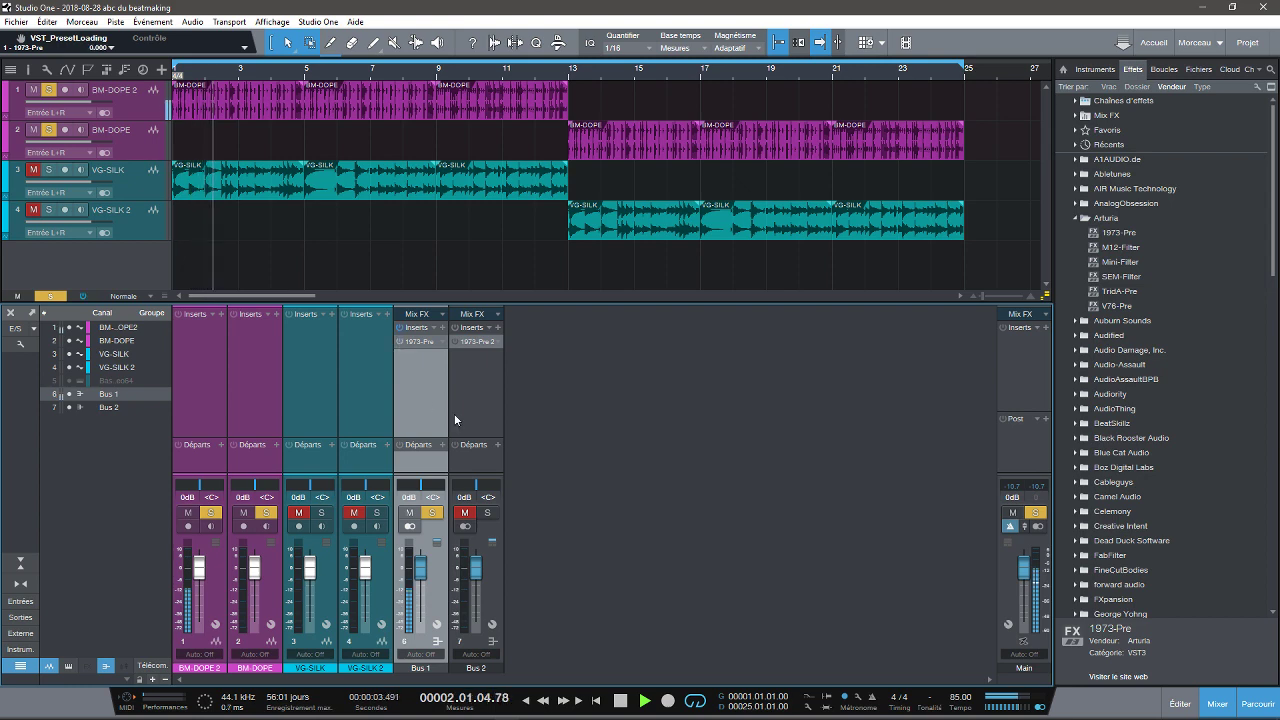
pyautogui.click(420, 342)
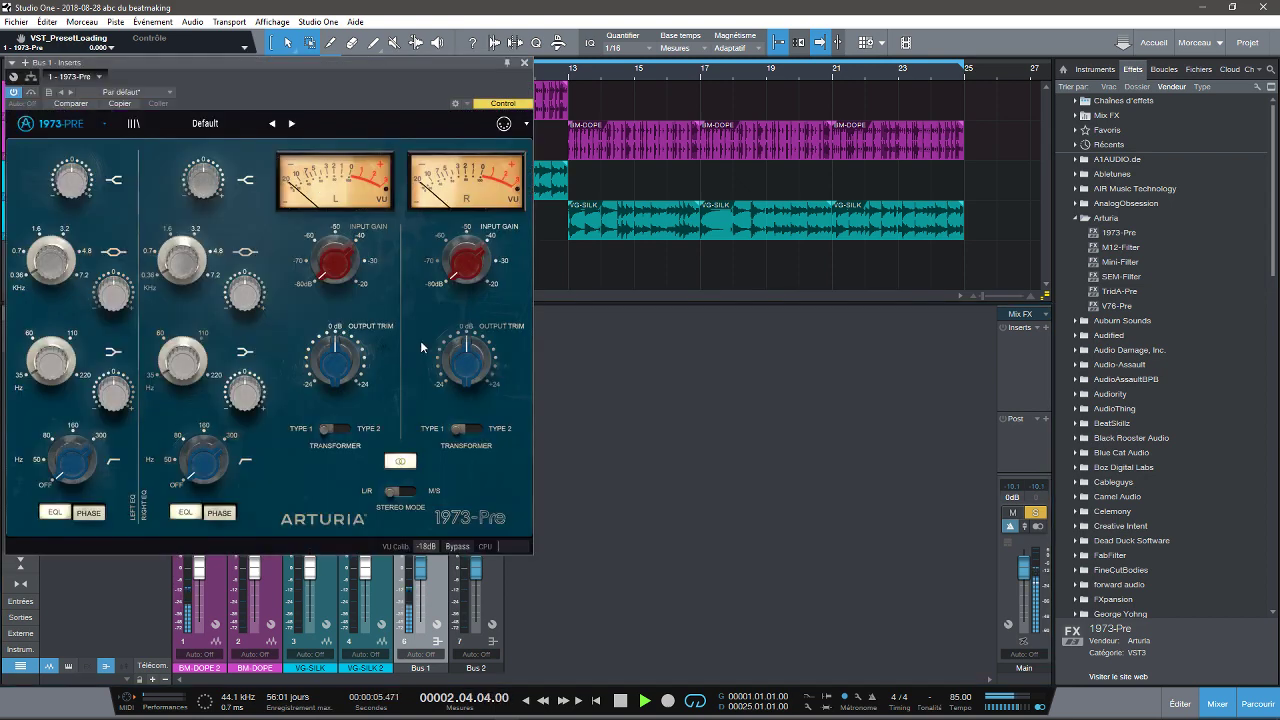
pyautogui.moveTo(337, 60); pyautogui.dragTo(850, 73)
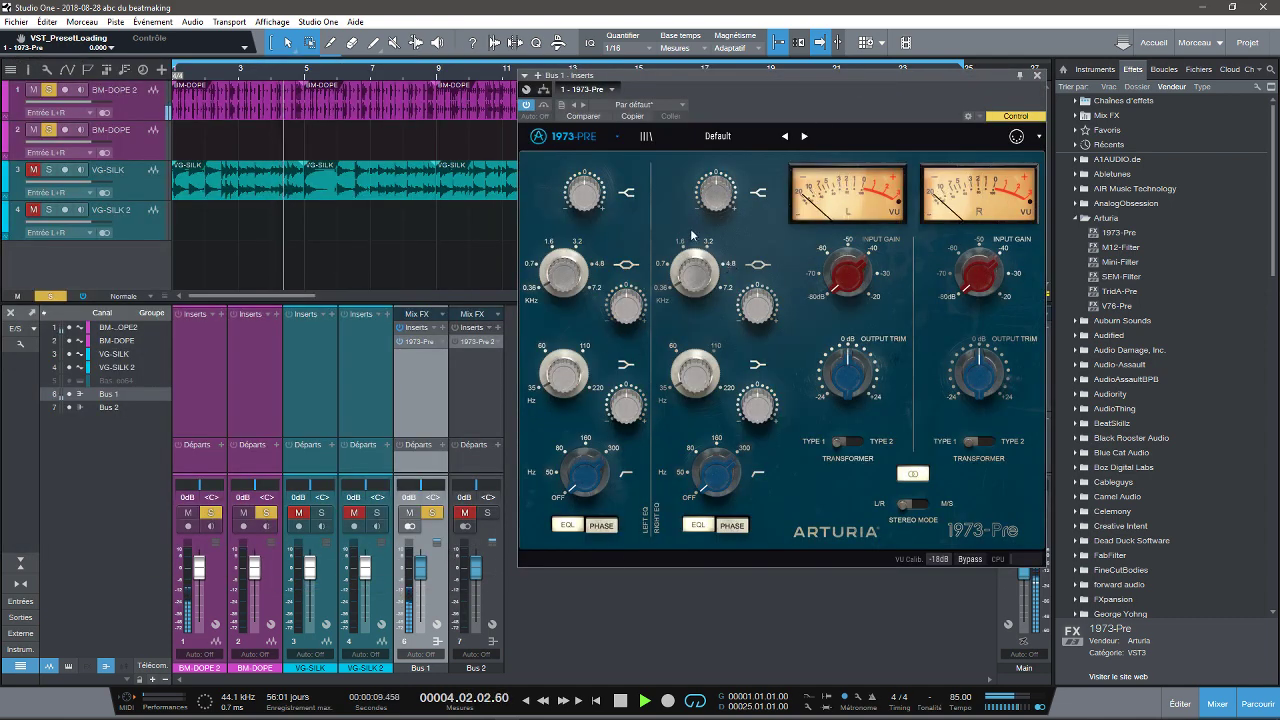
pyautogui.press('space')
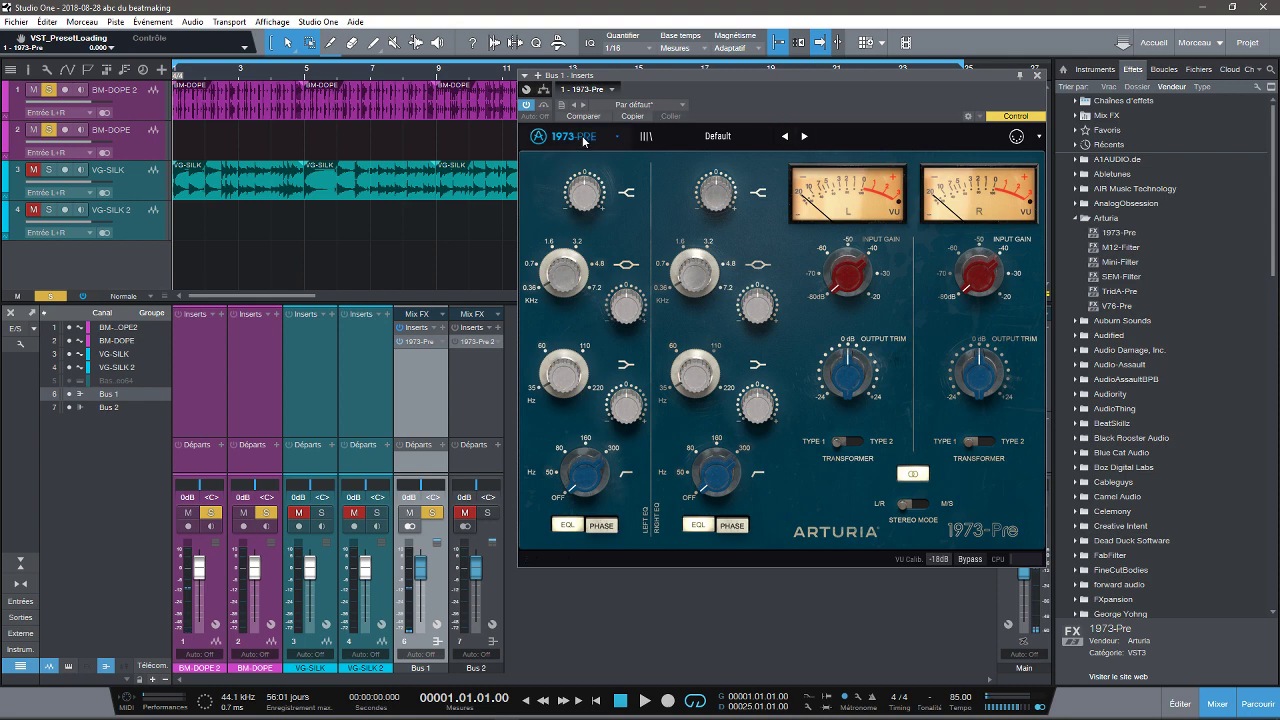
# Step: Resize the 1973-Pre plug-in window to 120%
pyautogui.click(583, 141)
pyautogui.moveTo(583, 256)
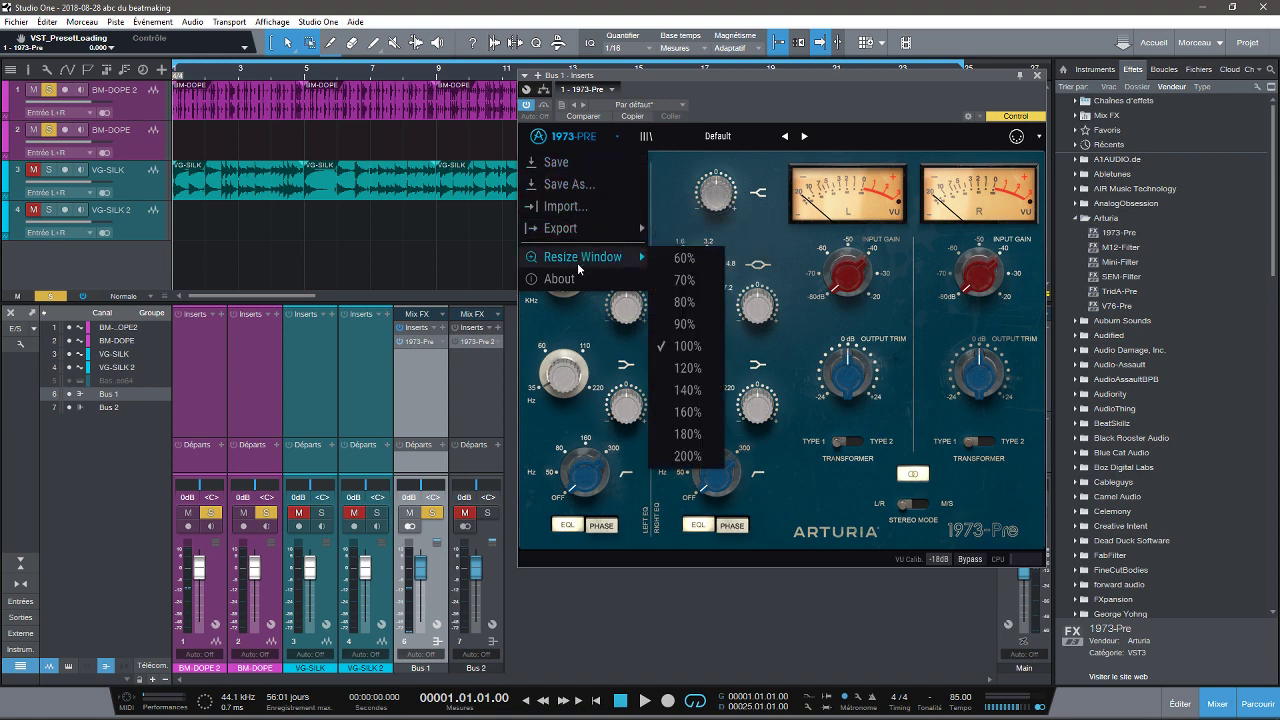
pyautogui.click(670, 376)
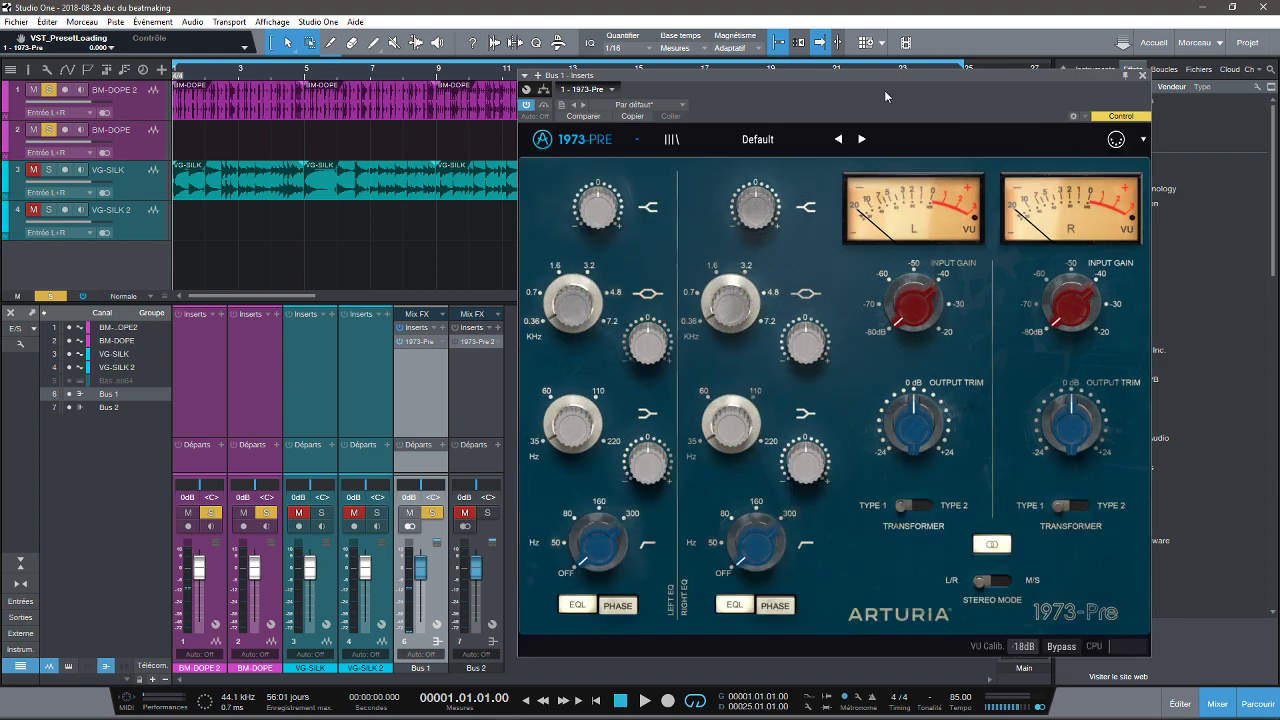
# Step: Check the channel 1 input gain at its -80 dB minimum and look through the 1973-Pre preset list
pyautogui.moveTo(913, 313); pyautogui.dragTo(912, 340)
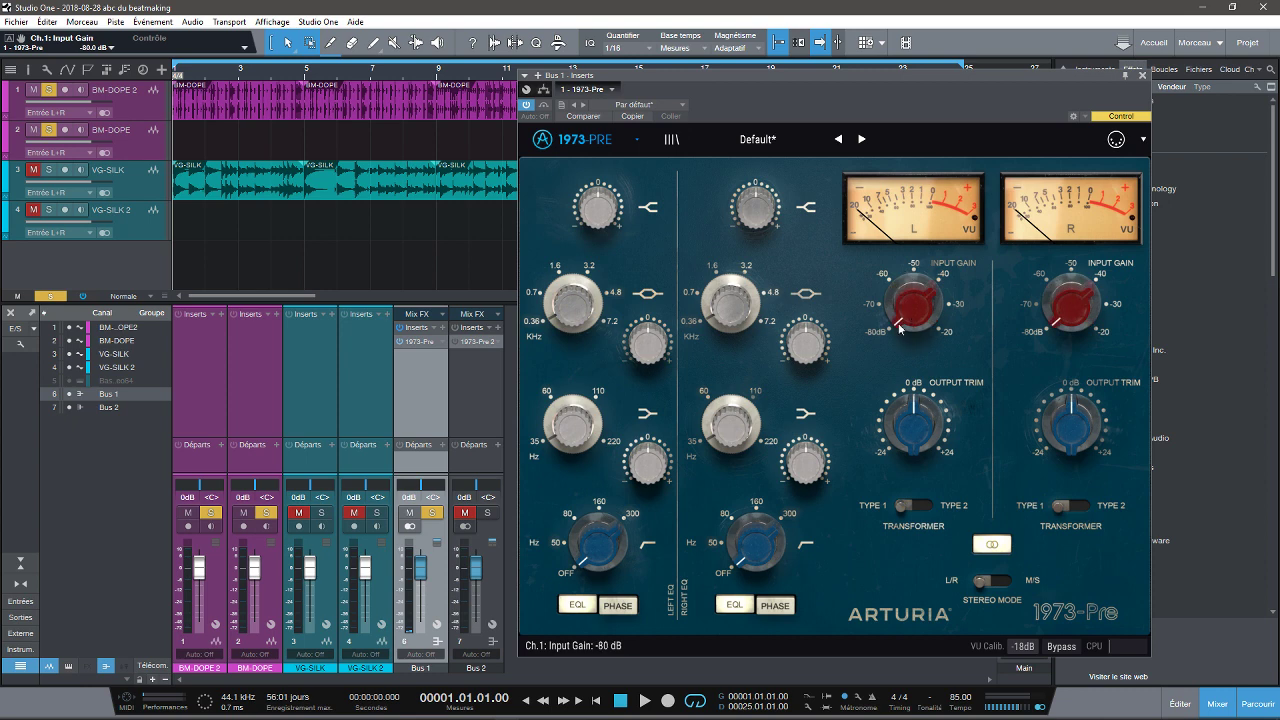
pyautogui.click(755, 140)
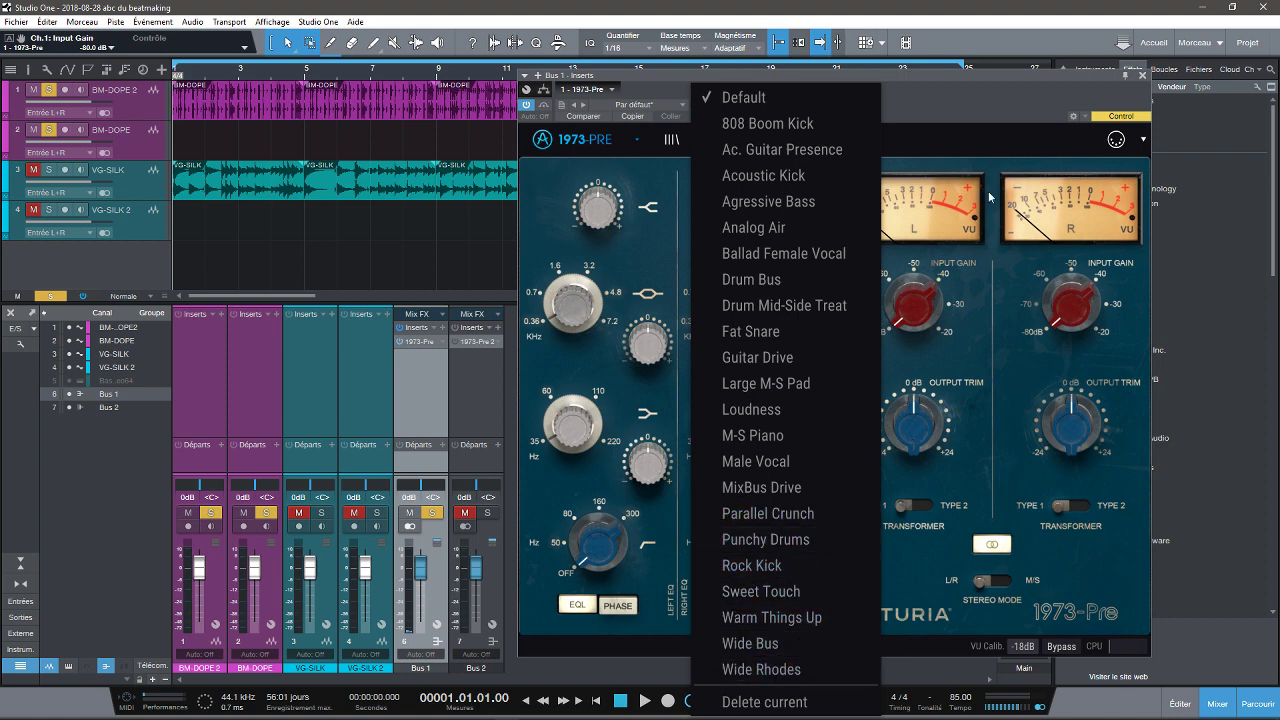
pyautogui.click(982, 76)
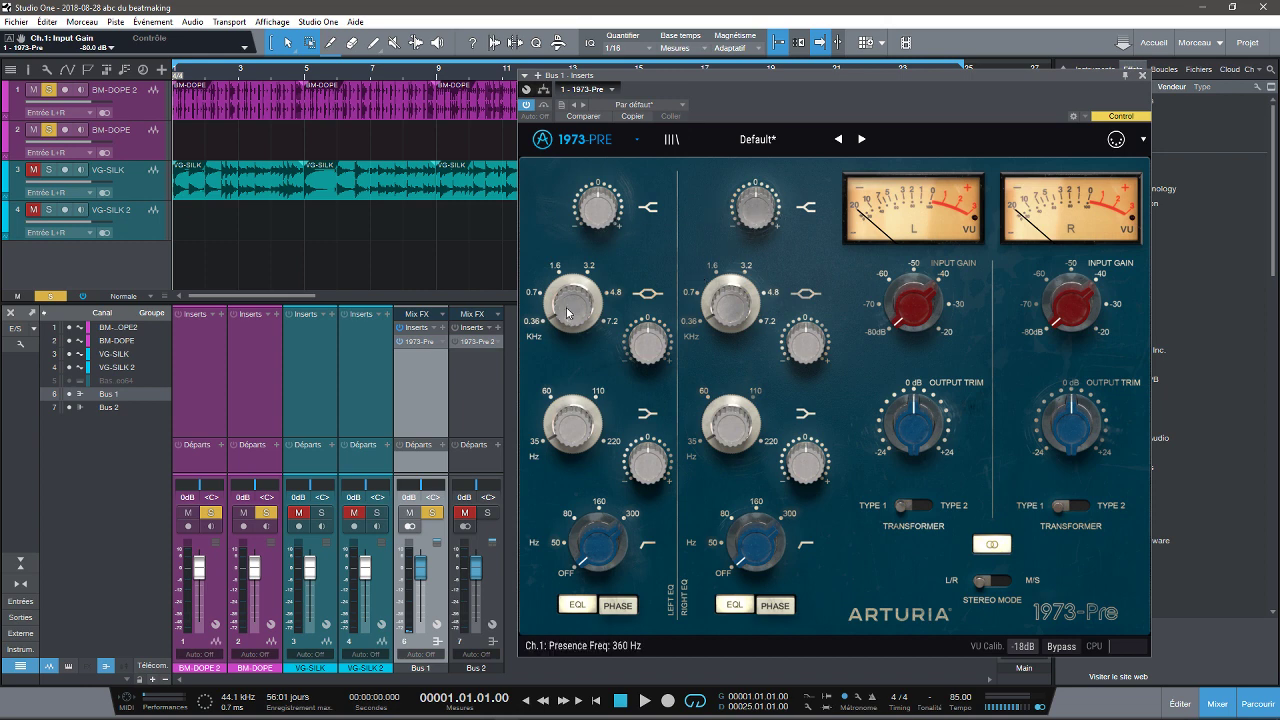
# Step: Adjust the frequency and gain of the presence and low bands on channel 1, moving the presence frequency to about 0.7 kHz
pyautogui.moveTo(556, 307); pyautogui.dragTo(645, 341)
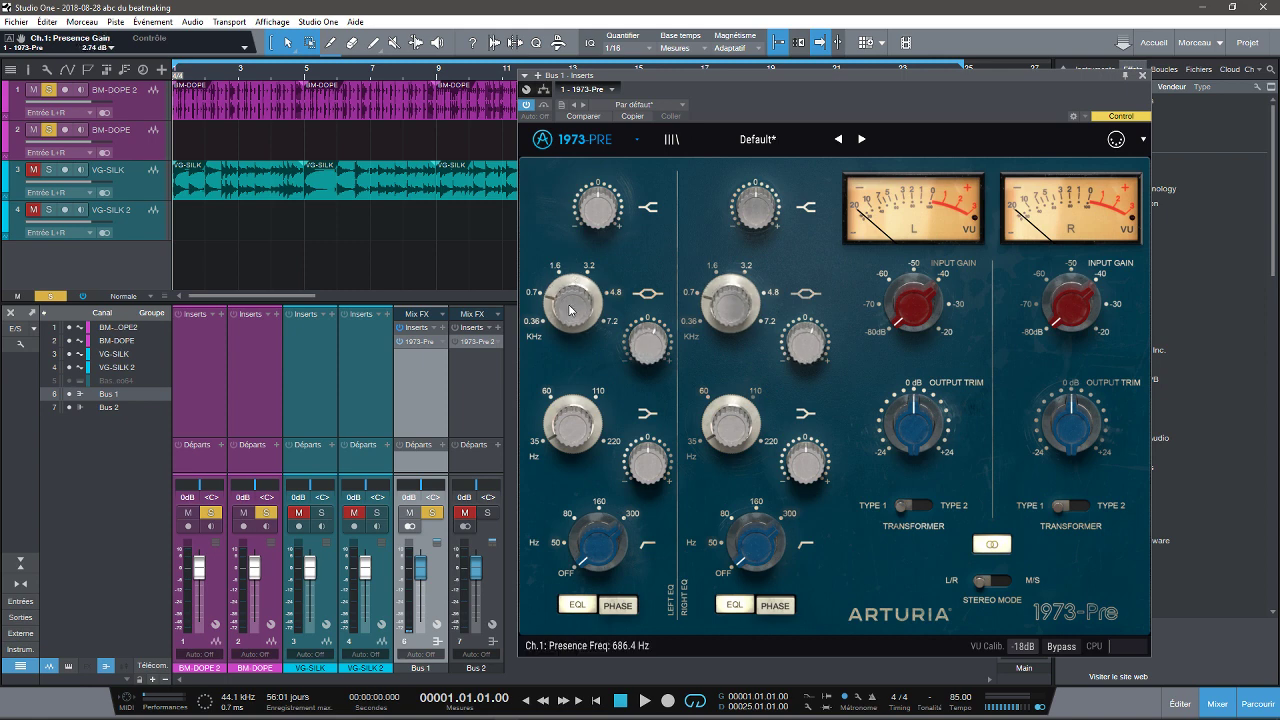
pyautogui.moveTo(576, 310)
pyautogui.mouseDown()
pyautogui.moveTo(568, 285)
pyautogui.moveTo(570, 301)
pyautogui.mouseUp()
pyautogui.moveTo(641, 321); pyautogui.dragTo(639, 332)
pyautogui.moveTo(573, 308); pyautogui.dragTo(585, 316)
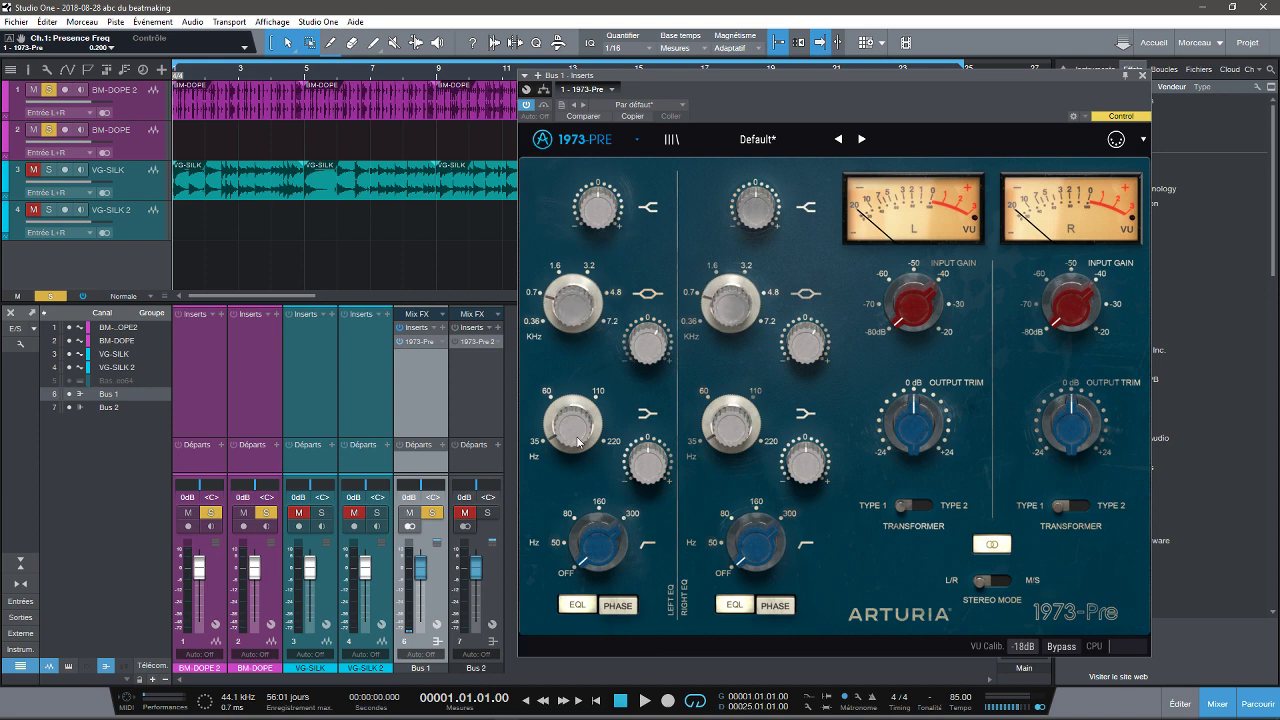
pyautogui.moveTo(577, 442); pyautogui.dragTo(573, 387)
pyautogui.moveTo(654, 466); pyautogui.dragTo(656, 457)
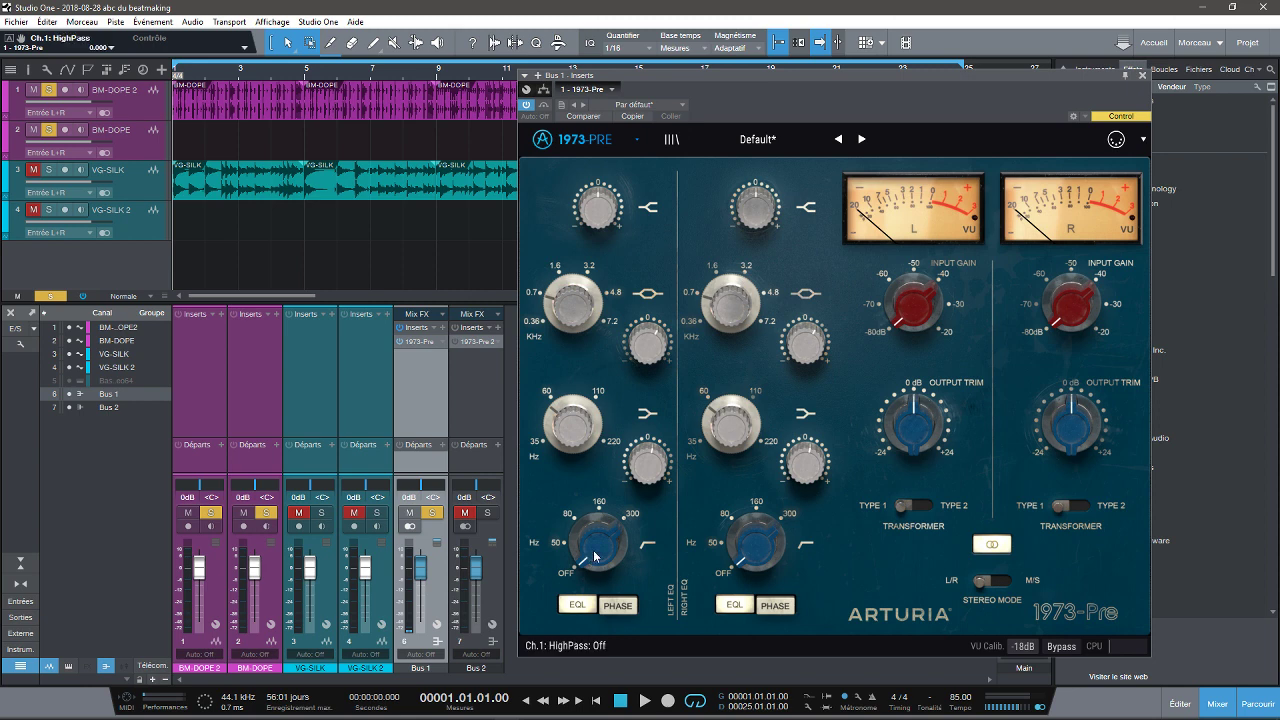
# Step: Try the channel 1 high-pass filter at about 58.6 Hz and turn it back to Off
pyautogui.moveTo(592, 534); pyautogui.dragTo(598, 613)
pyautogui.moveTo(601, 541); pyautogui.dragTo(595, 509)
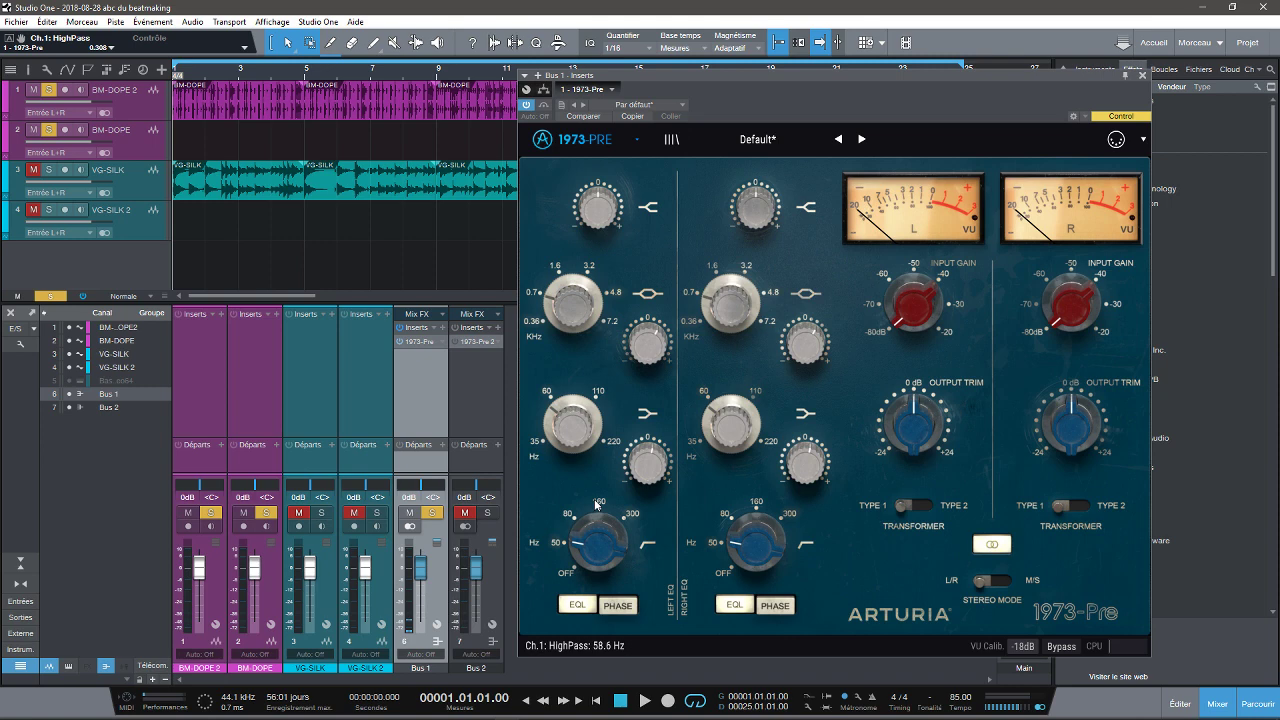
pyautogui.moveTo(596, 505); pyautogui.dragTo(599, 557)
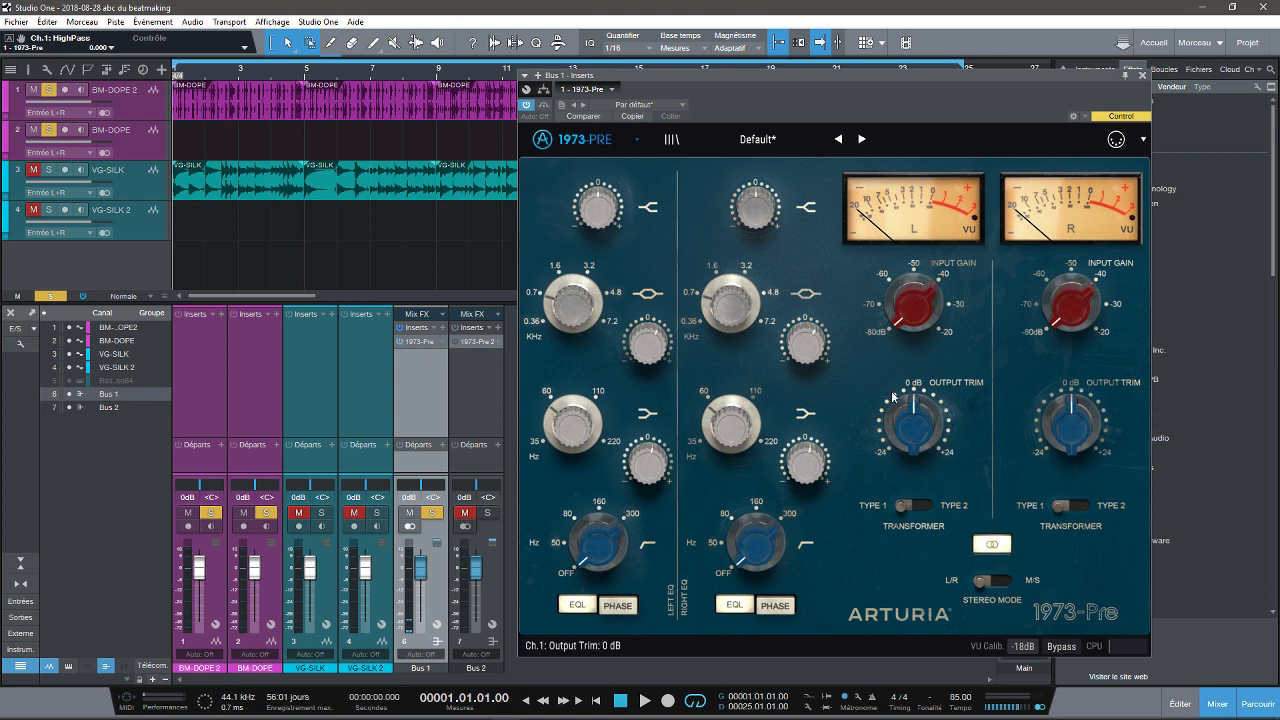
# Step: Try the channel 1 input gain knob and return it to -80 dB
pyautogui.click(917, 292)
pyautogui.moveTo(917, 292)
pyautogui.mouseDown()
pyautogui.moveTo(930, 263)
pyautogui.moveTo(932, 306)
pyautogui.mouseUp()
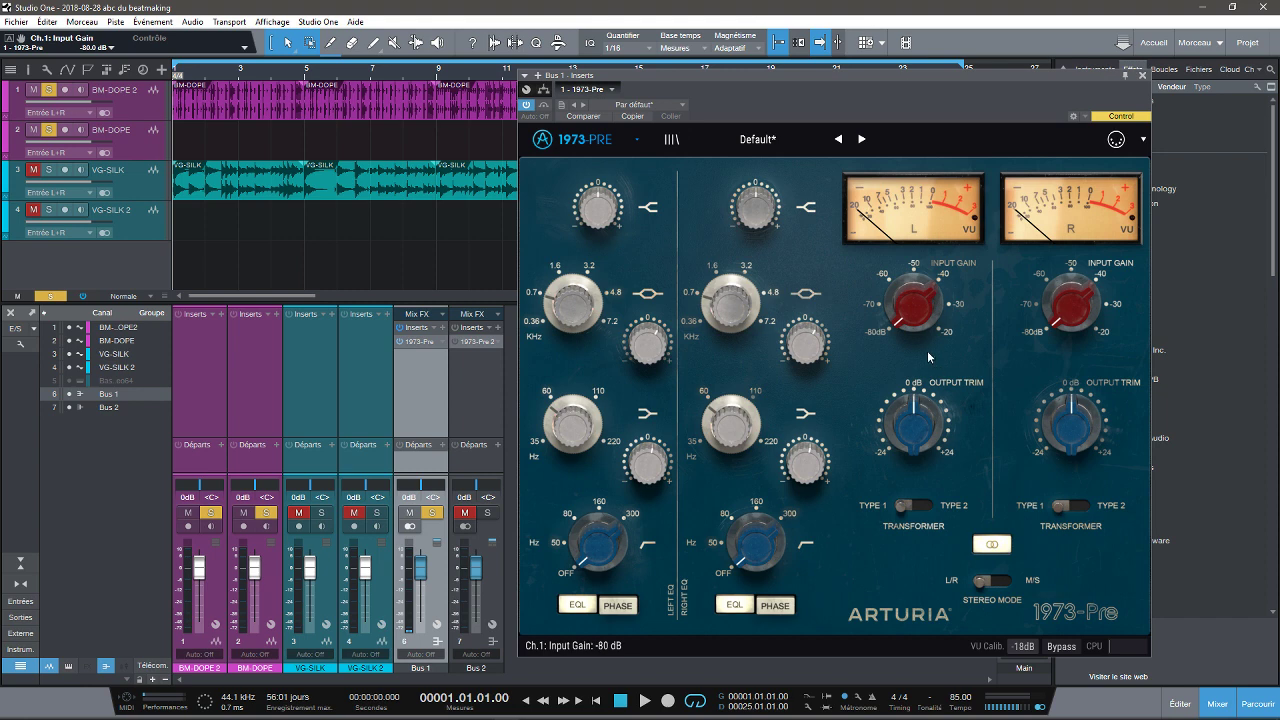
pyautogui.moveTo(929, 357); pyautogui.dragTo(936, 312)
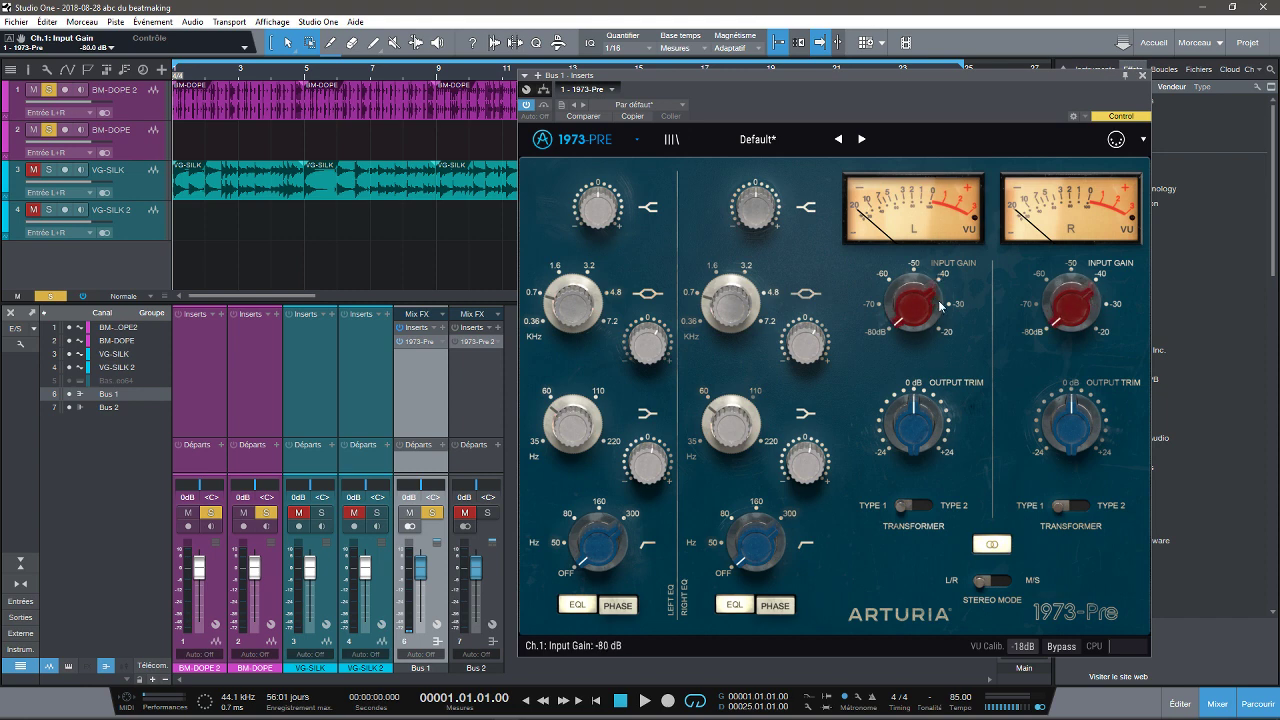
# Step: Try channel 1's transformer at Type 1 with stereo link off, then relink the channels and set both transformers to Type 2
pyautogui.click(905, 507)
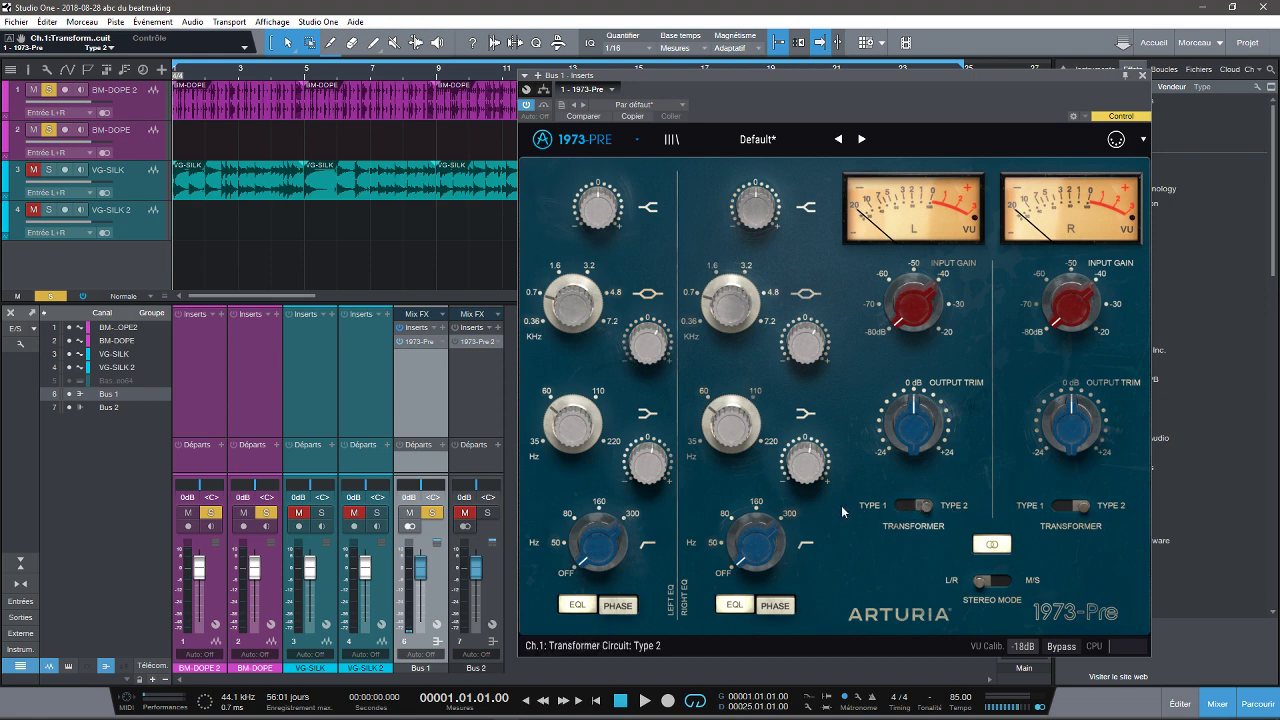
pyautogui.click(999, 553)
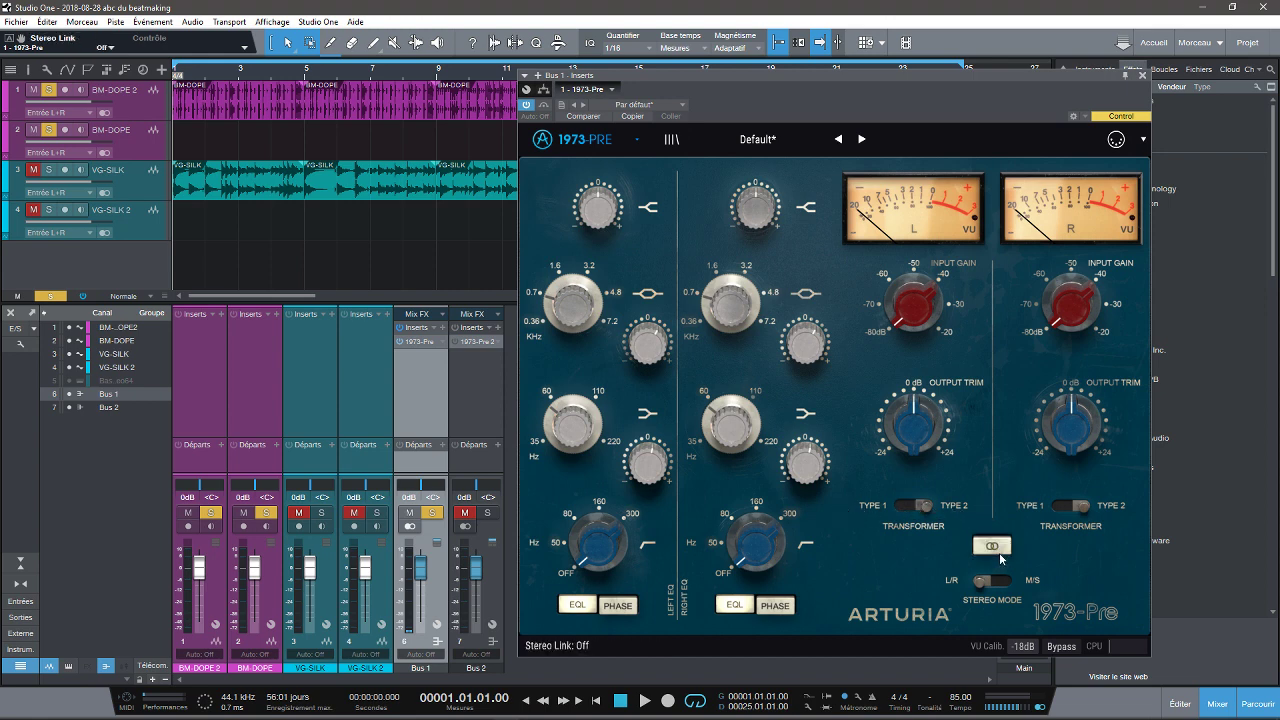
pyautogui.click(897, 511)
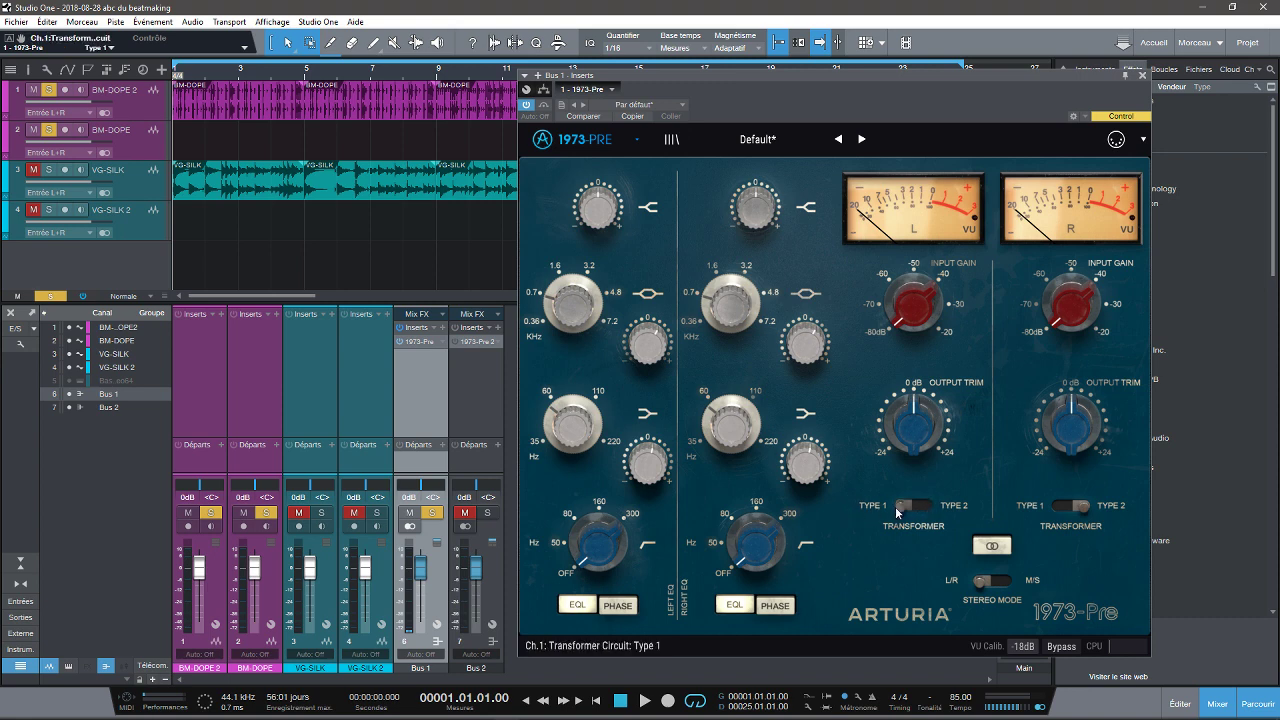
pyautogui.click(980, 546)
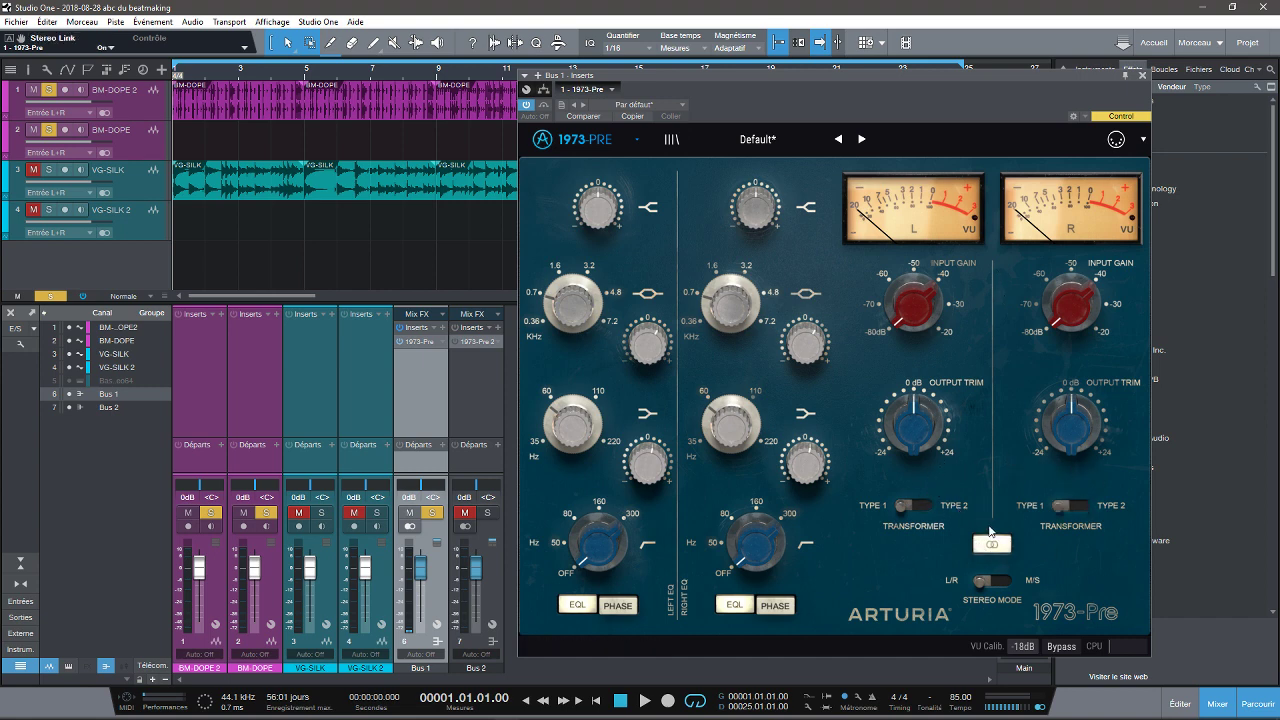
pyautogui.click(922, 508)
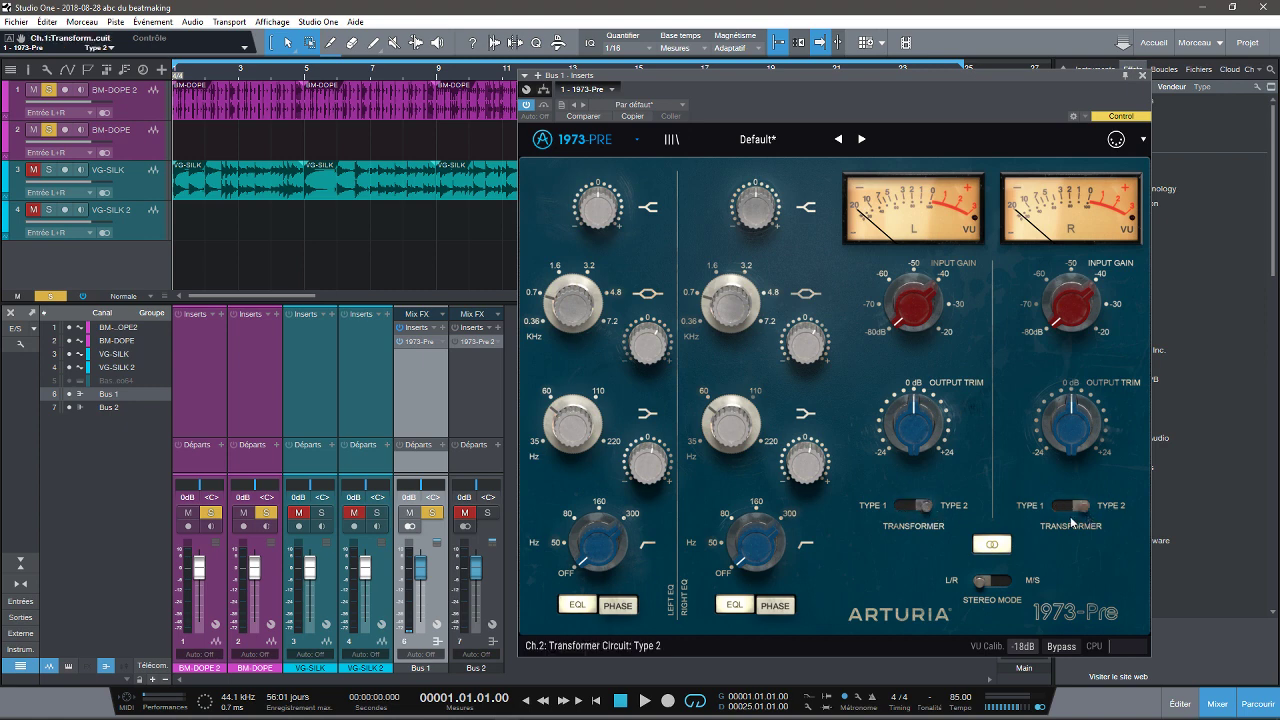
# Step: Try separate output trims and low-shelf frequencies of 35 Hz on channel 1 and 109 Hz on channel 2 with stereo link off, then relink
pyautogui.click(993, 545)
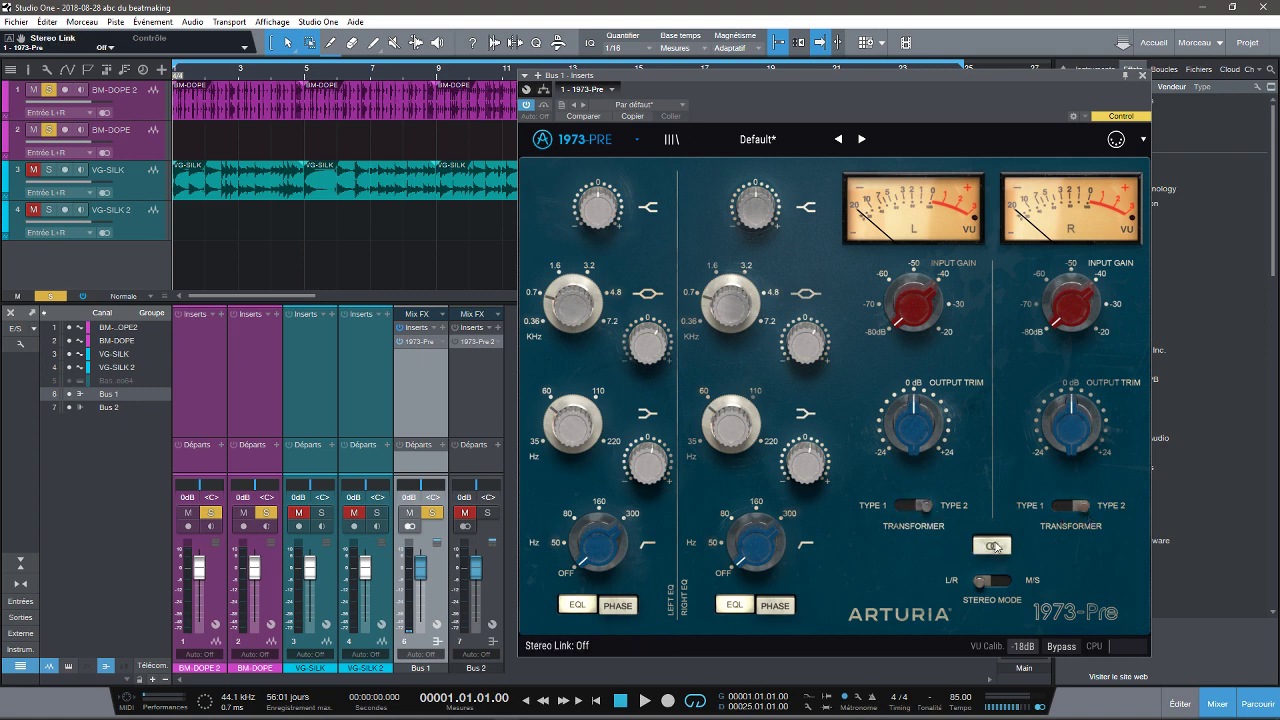
pyautogui.moveTo(913, 432); pyautogui.dragTo(925, 478)
pyautogui.moveTo(1065, 408); pyautogui.dragTo(1066, 370)
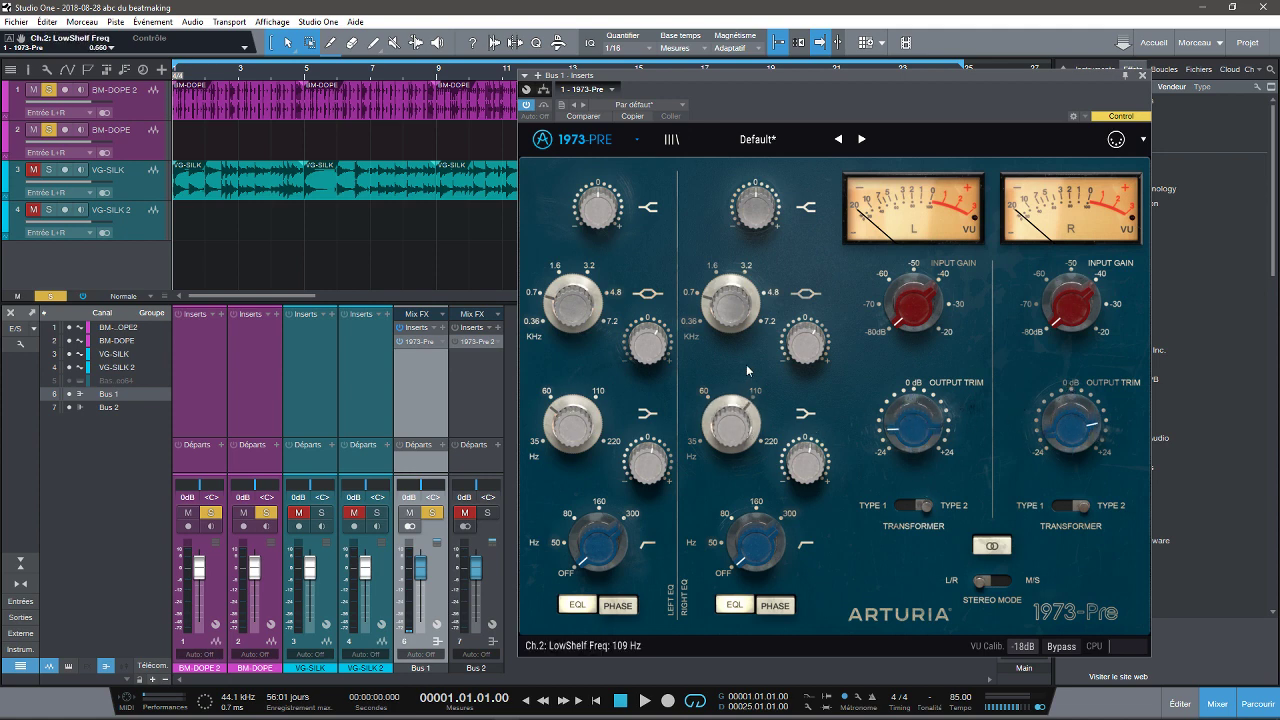
pyautogui.moveTo(583, 423); pyautogui.dragTo(658, 490)
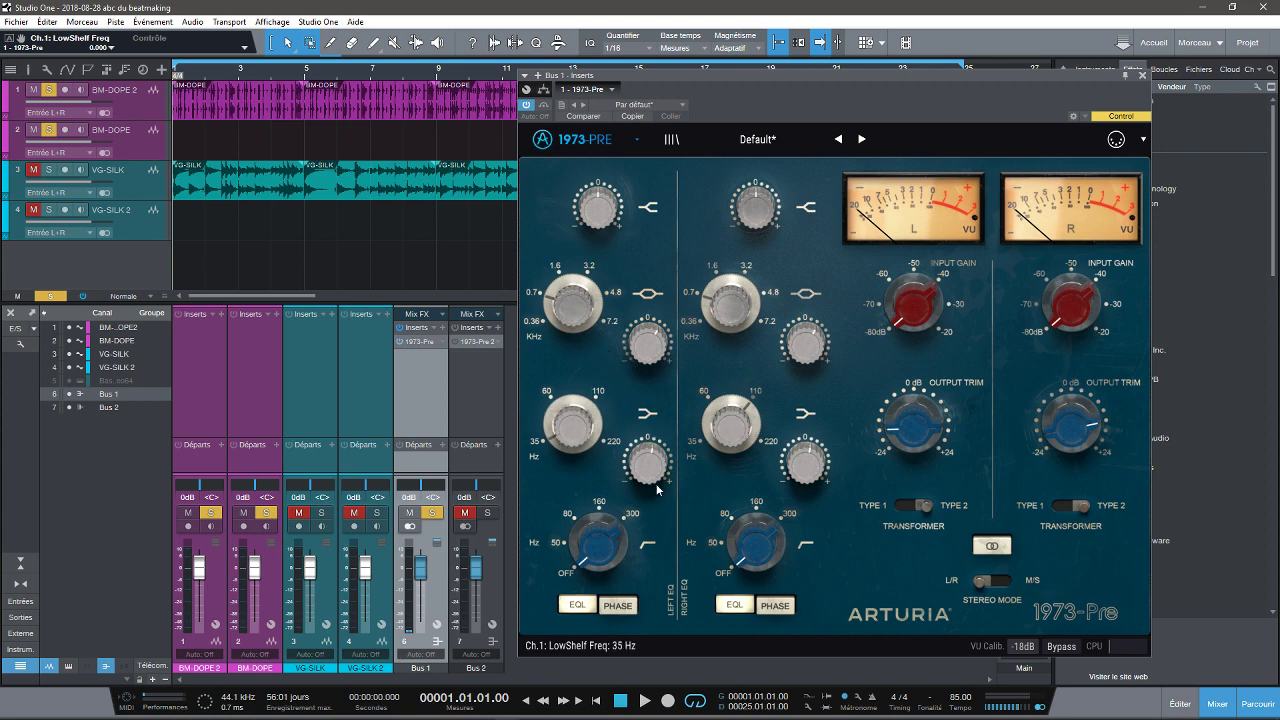
pyautogui.click(996, 547)
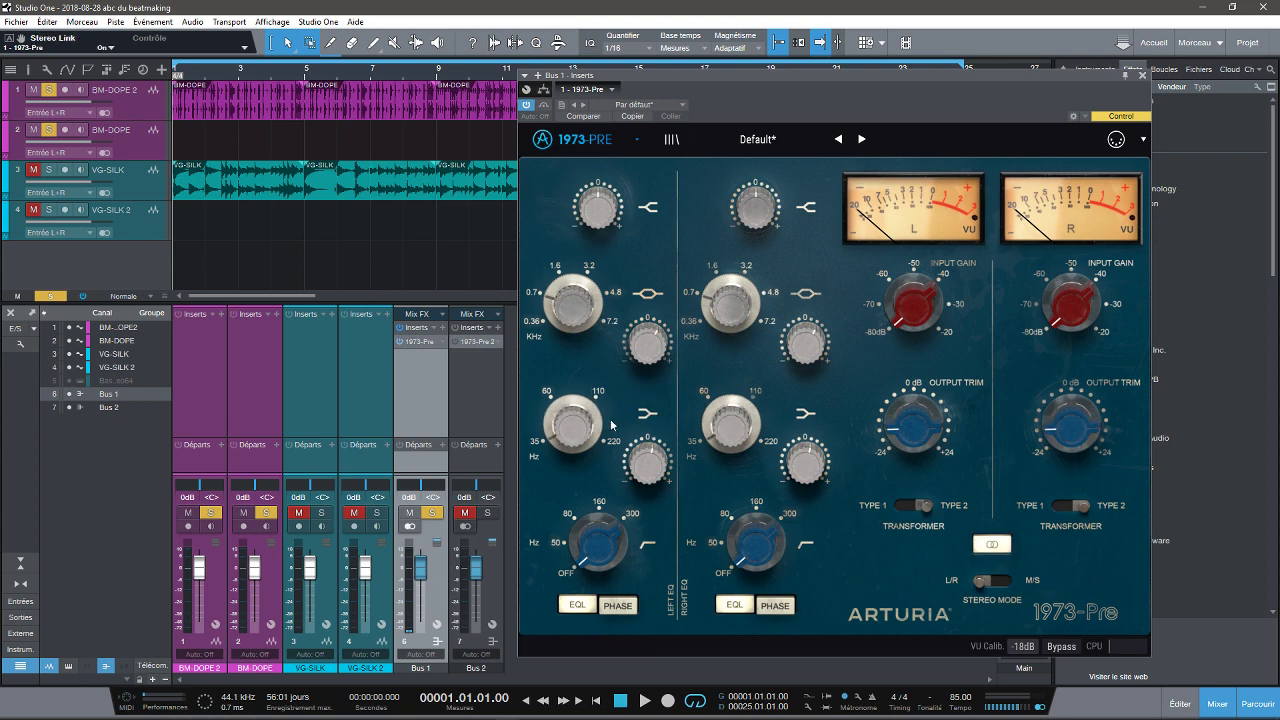
pyautogui.moveTo(735, 425); pyautogui.dragTo(746, 344)
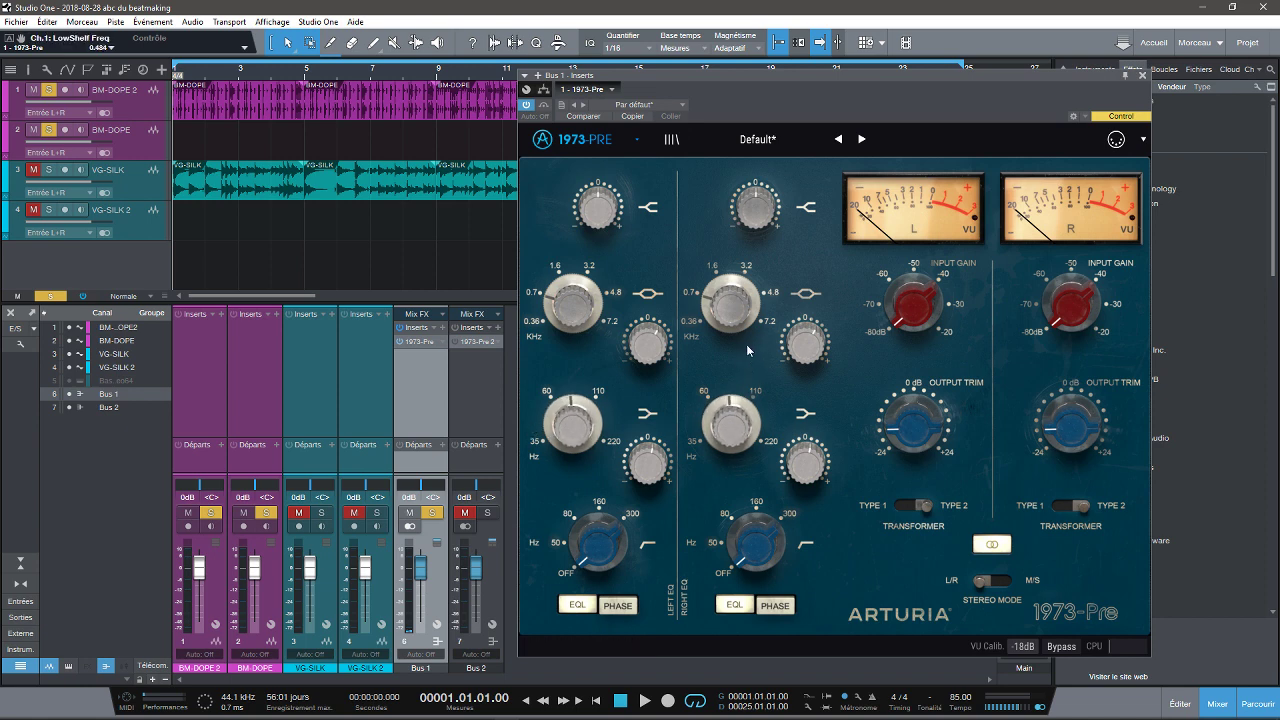
# Step: Try the M/S stereo mode and switch the plug-in's bypass on and off
pyautogui.click(1004, 580)
pyautogui.click(983, 582)
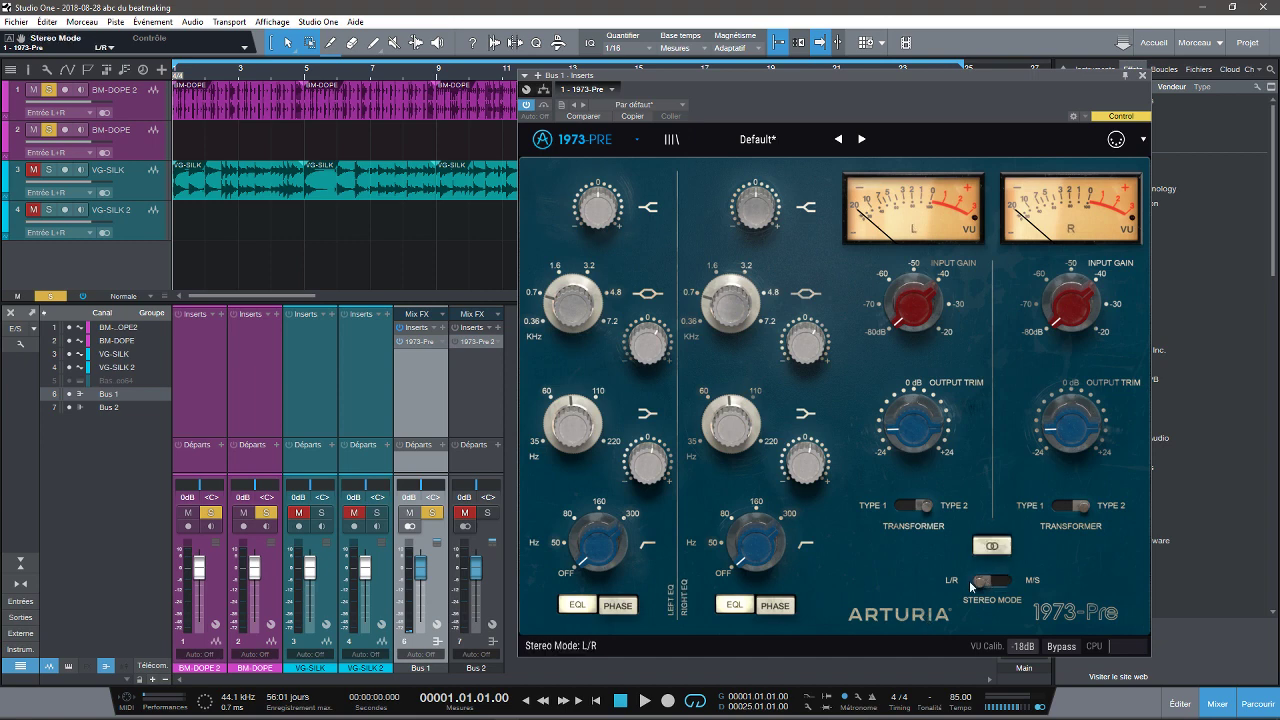
pyautogui.click(1006, 581)
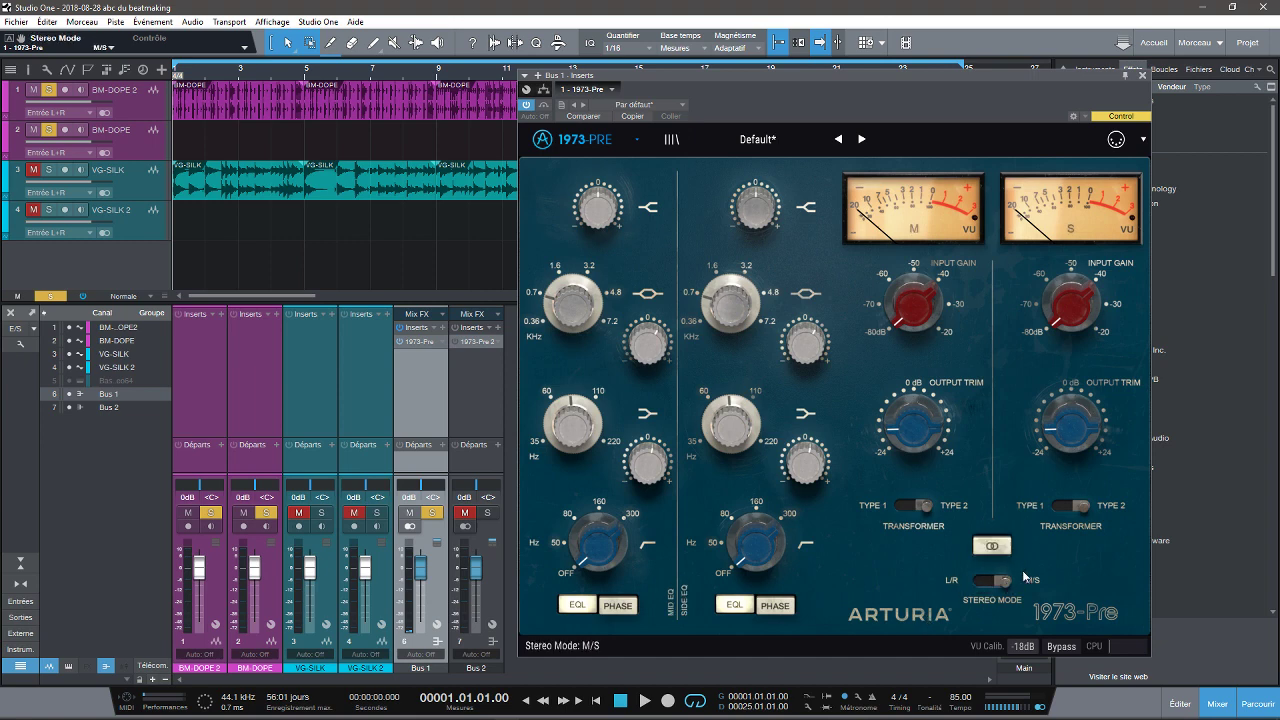
pyautogui.click(1062, 648)
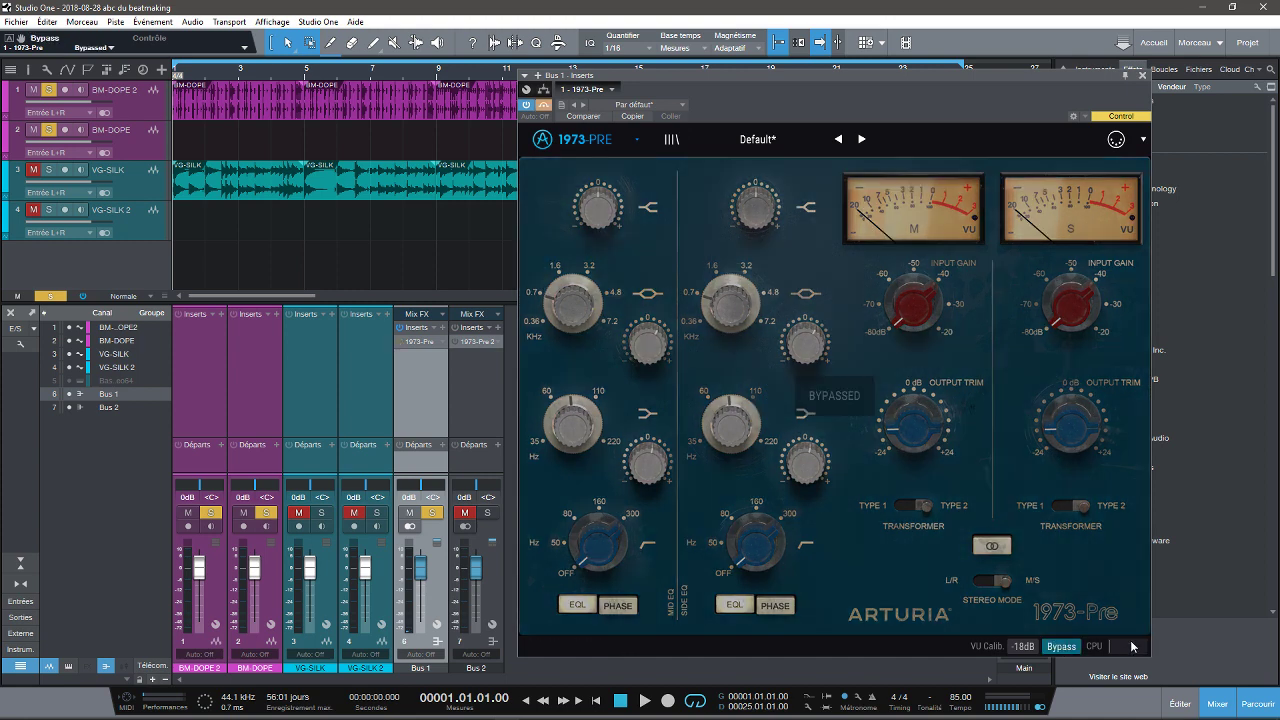
pyautogui.click(1072, 649)
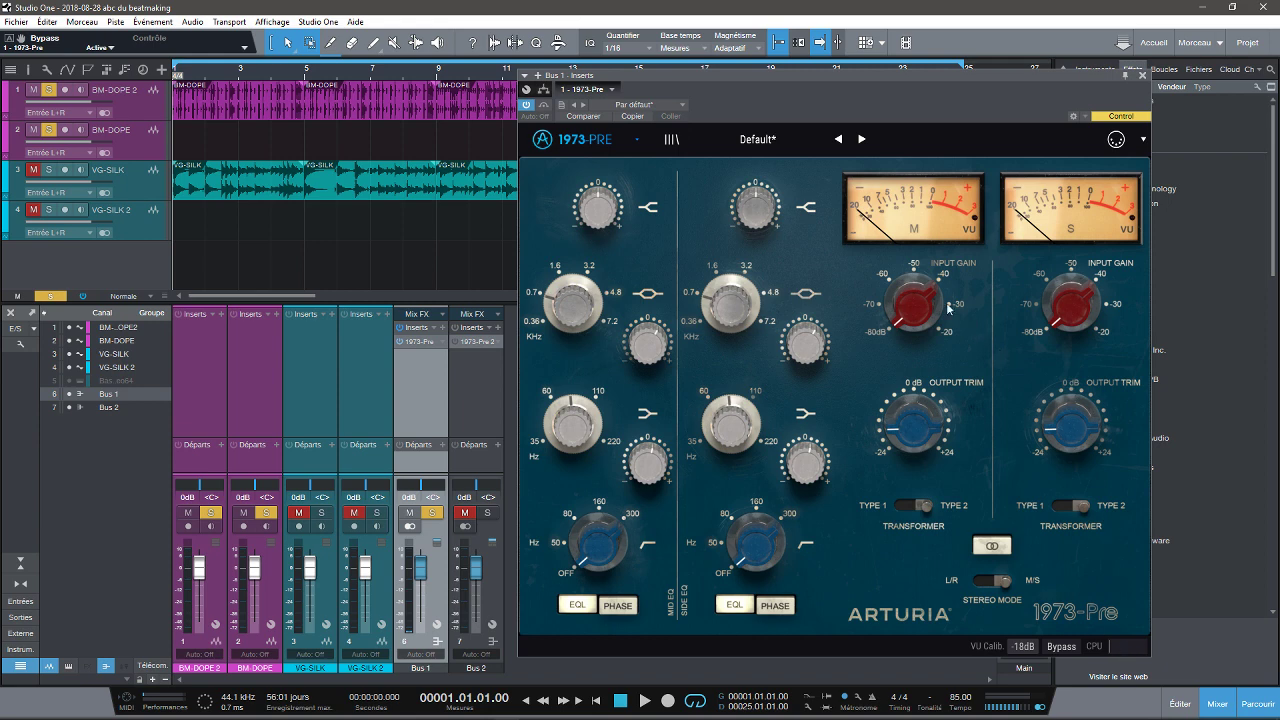
# Step: Reload the Default preset and start playback of the soloed drum bus
pyautogui.click(861, 140)
pyautogui.click(837, 140)
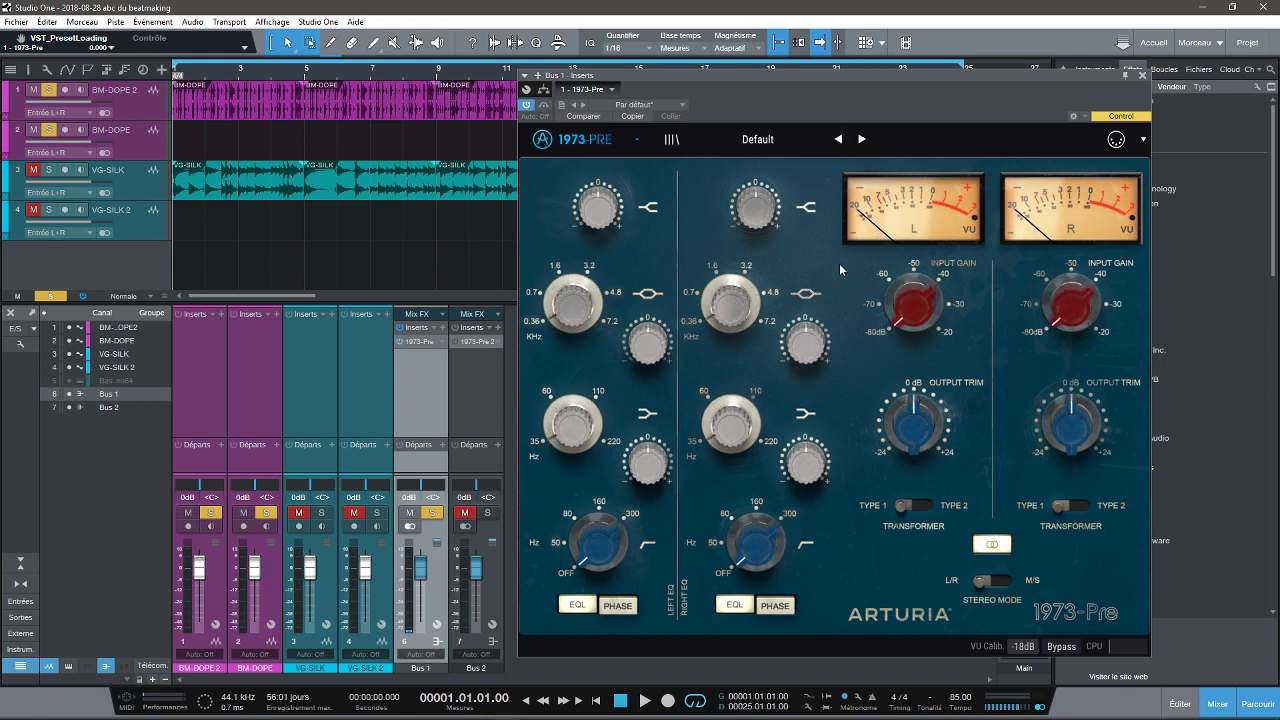
pyautogui.press('space')
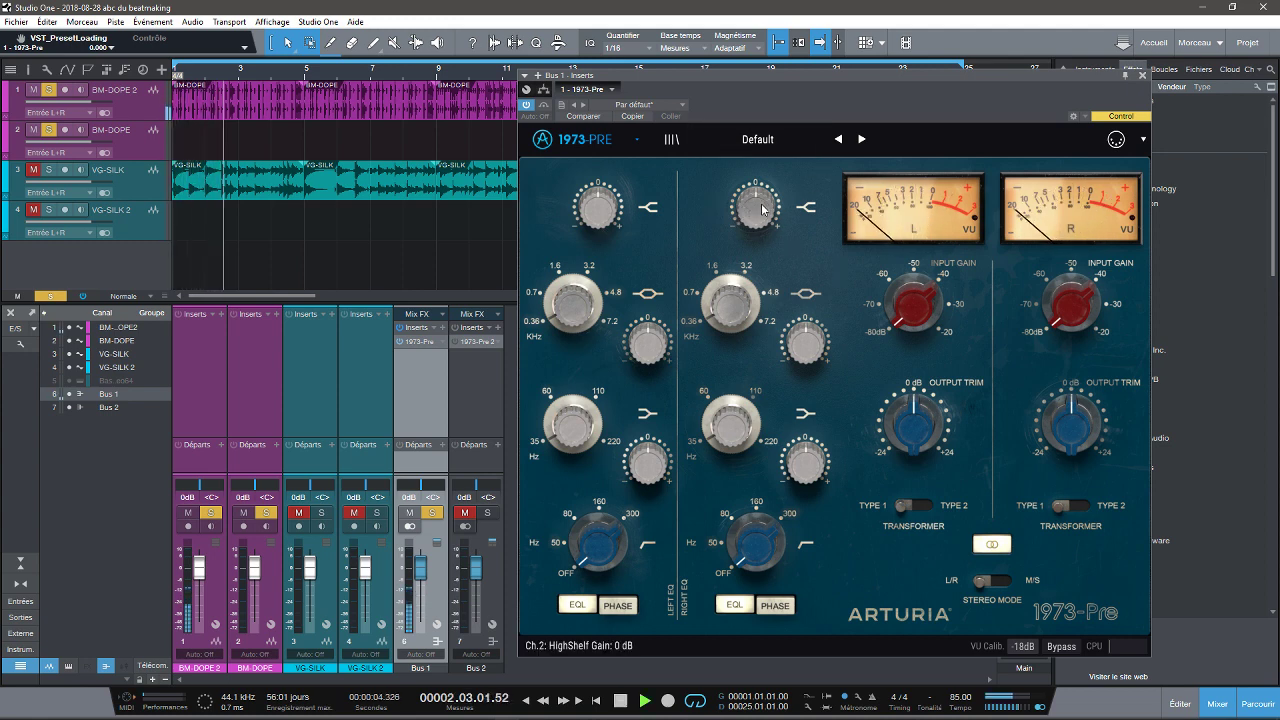
# Step: Adjust the linked high-shelf, presence and low-shelf bands, with low-shelf gain at about 5.7 dB, and set the high-pass filter to 50.6 Hz
pyautogui.moveTo(755, 211); pyautogui.dragTo(738, 182)
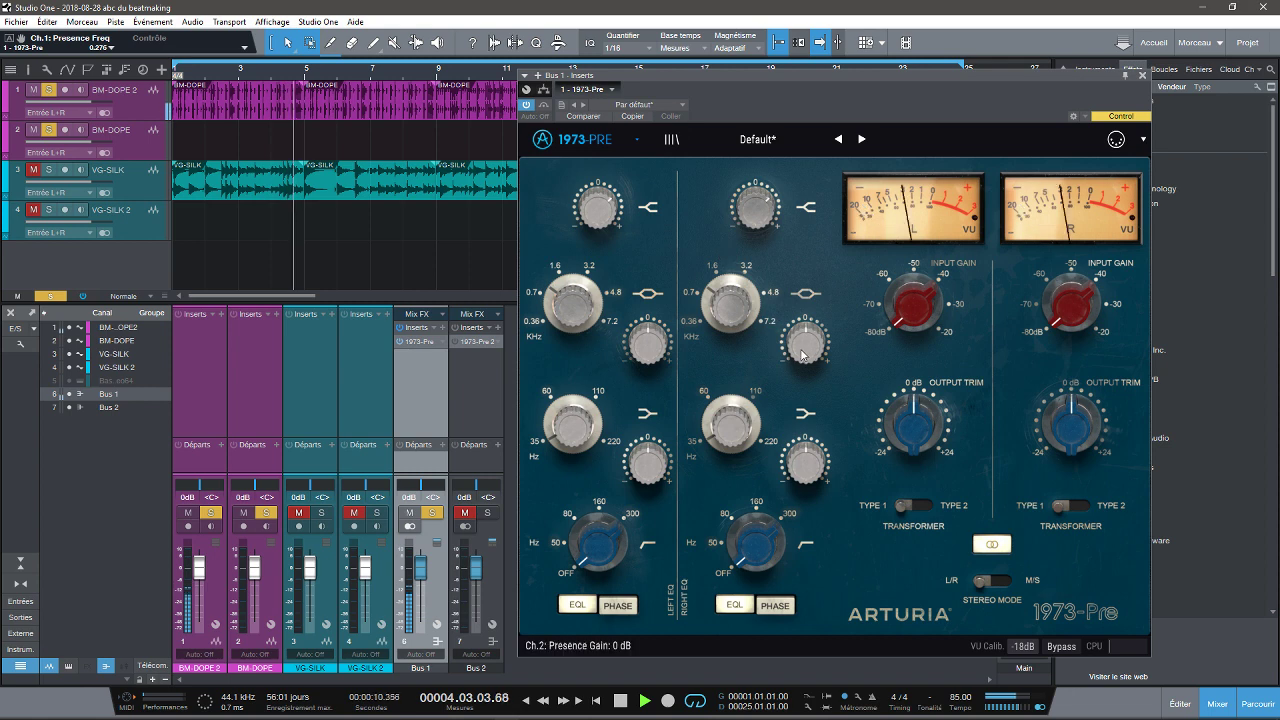
pyautogui.moveTo(798, 344)
pyautogui.mouseDown()
pyautogui.moveTo(783, 302)
pyautogui.moveTo(801, 356)
pyautogui.mouseUp()
pyautogui.moveTo(722, 432); pyautogui.dragTo(721, 402)
pyautogui.moveTo(799, 470); pyautogui.dragTo(785, 441)
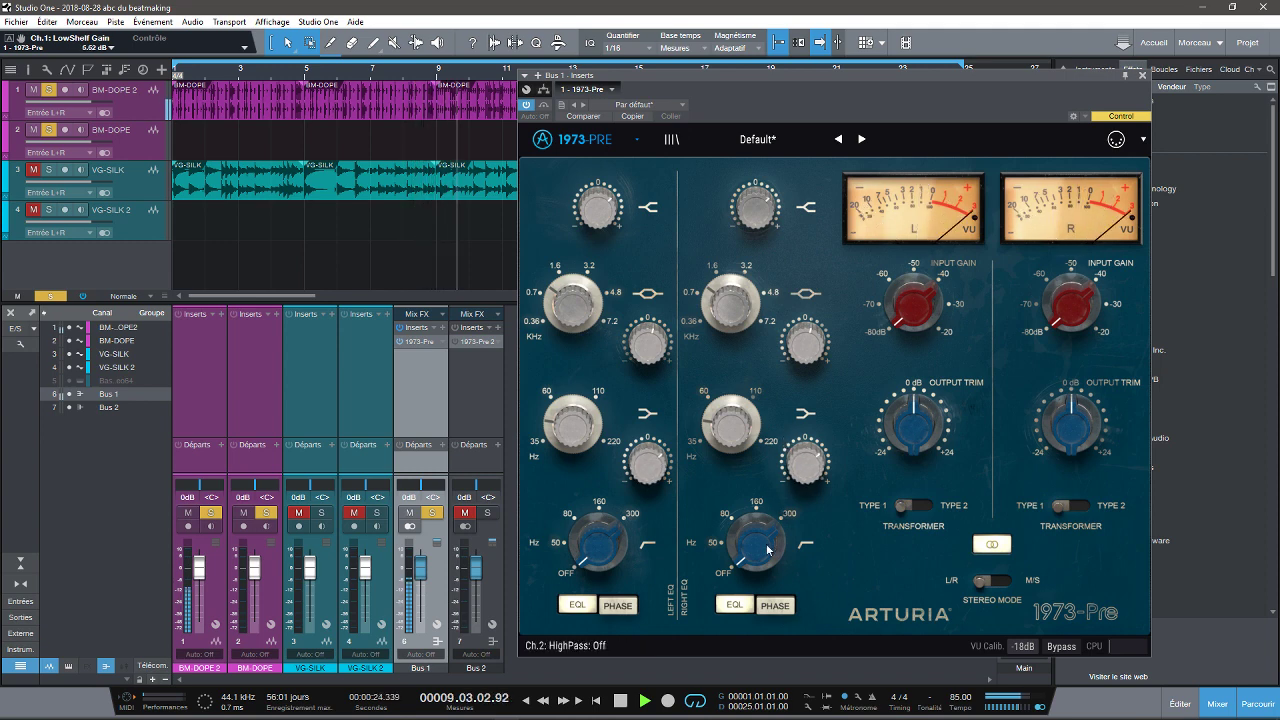
pyautogui.moveTo(768, 535); pyautogui.dragTo(762, 504)
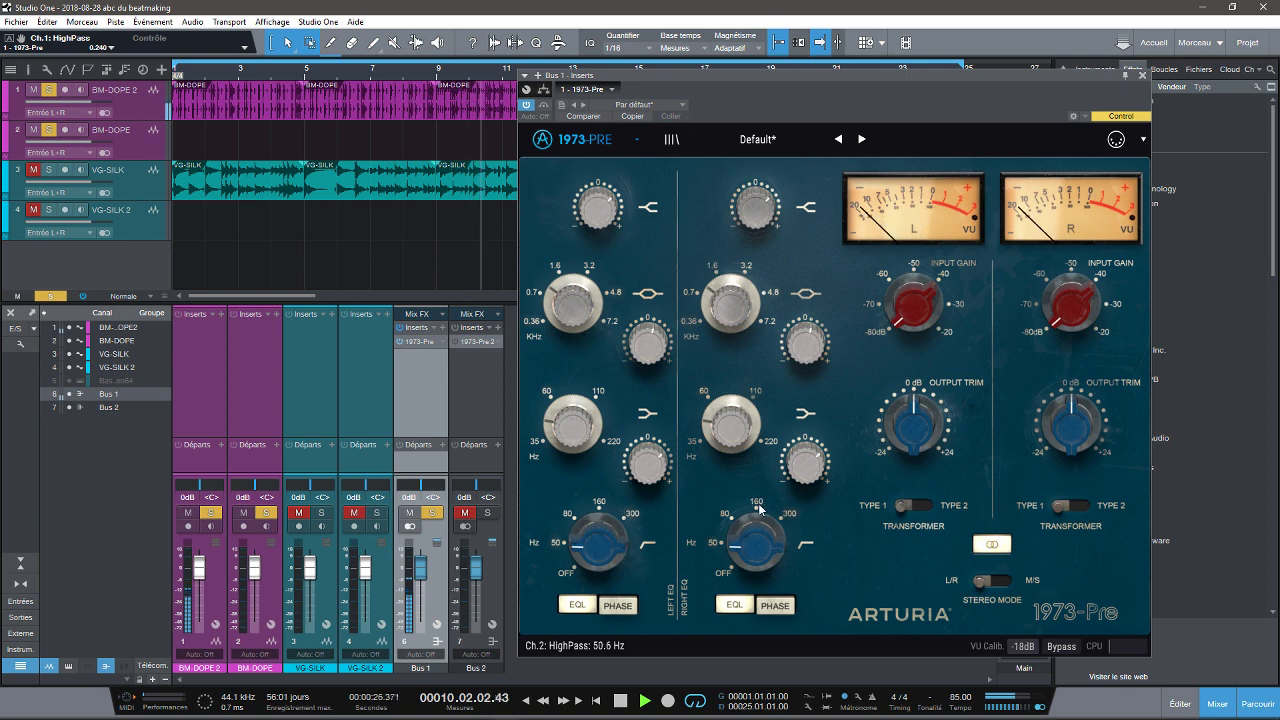
# Step: Compare the sound by toggling channel 1's phase reverse, the EQ and the plug-in bypass on and off
pyautogui.click(617, 607)
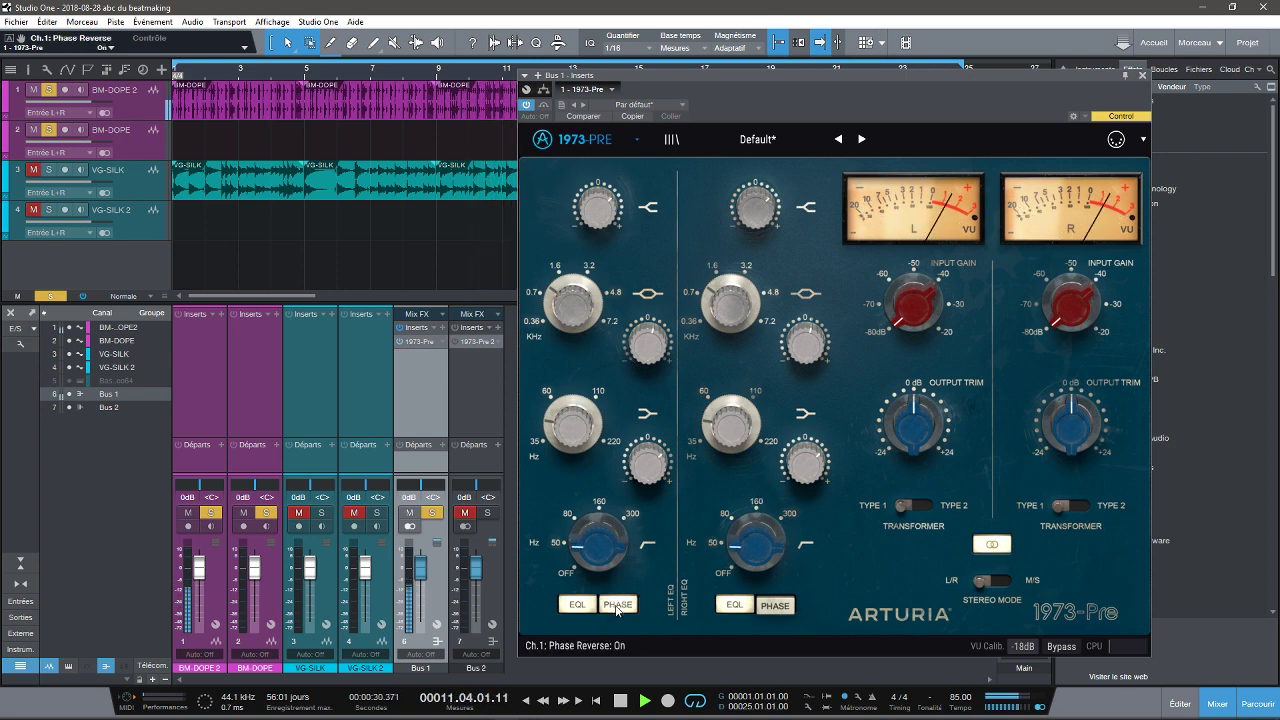
pyautogui.click(617, 607)
pyautogui.click(565, 608)
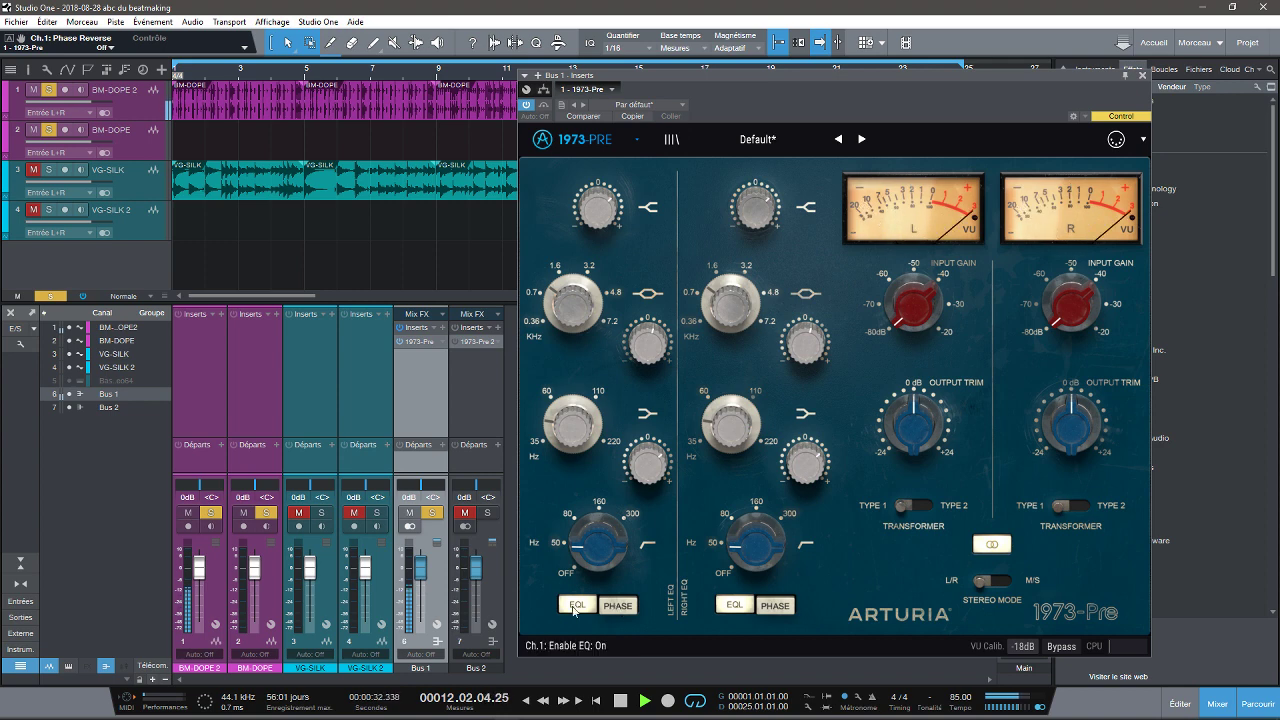
pyautogui.click(574, 607)
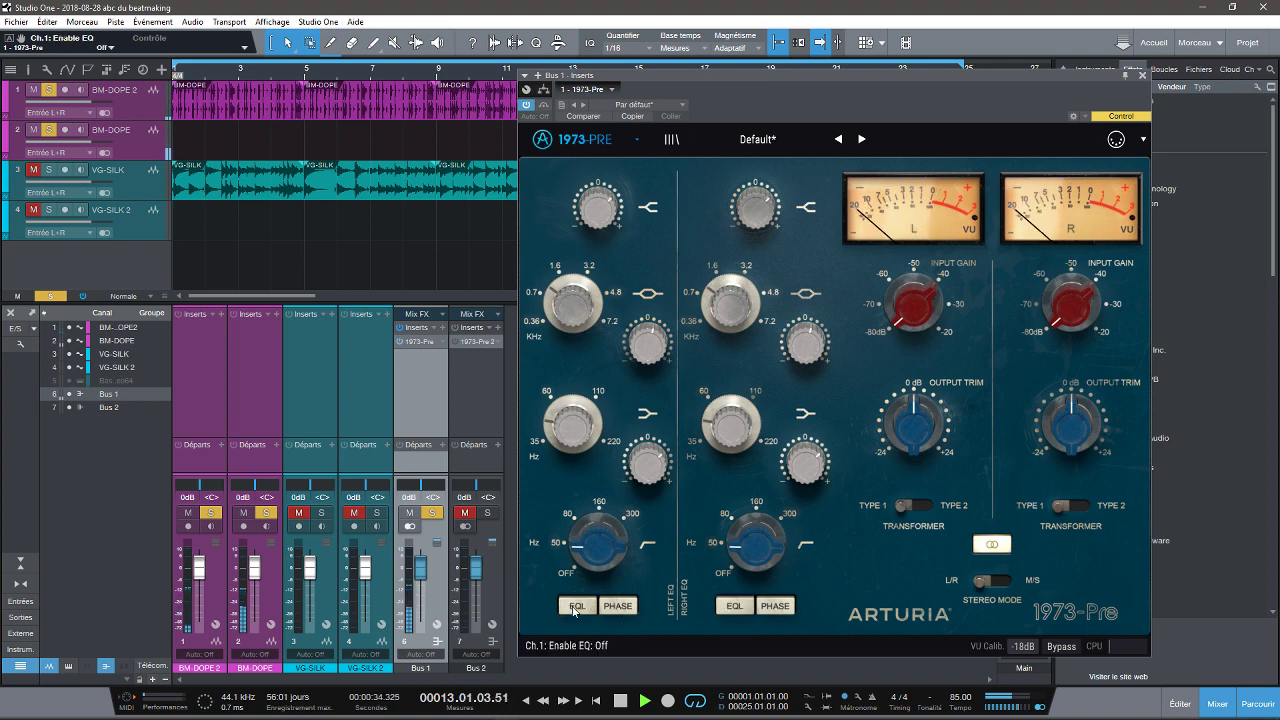
pyautogui.click(574, 607)
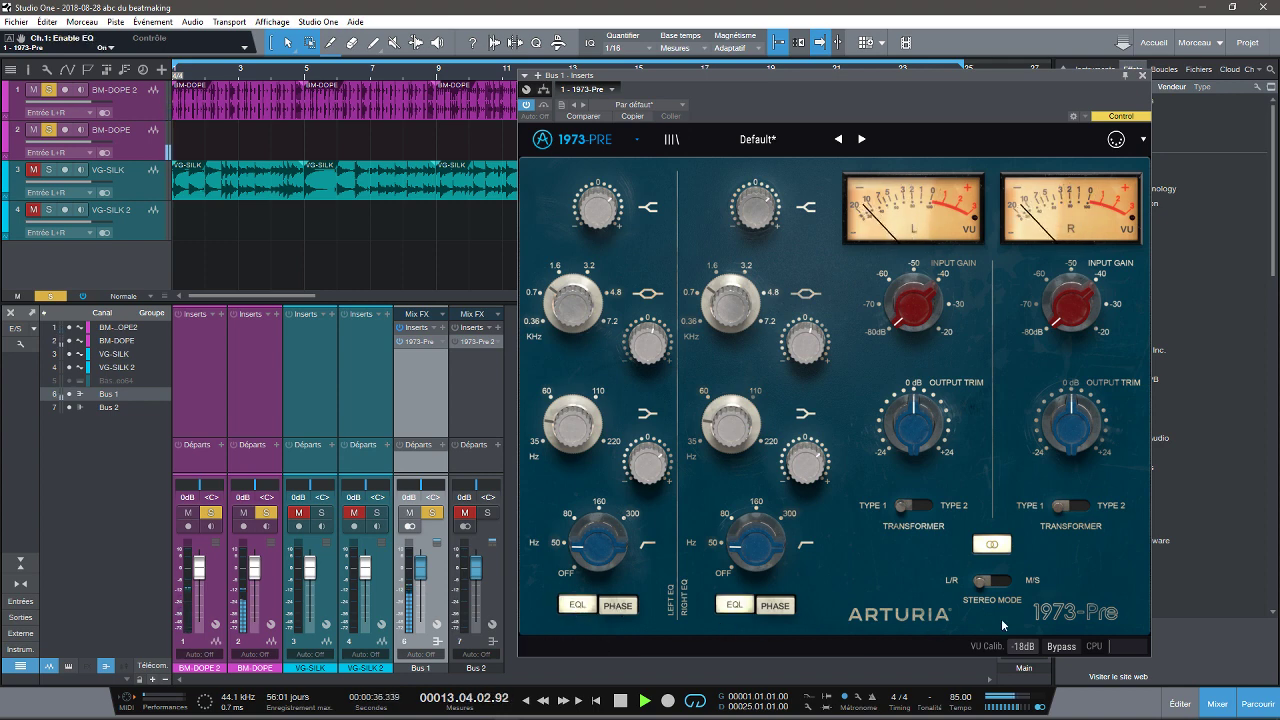
pyautogui.click(1061, 647)
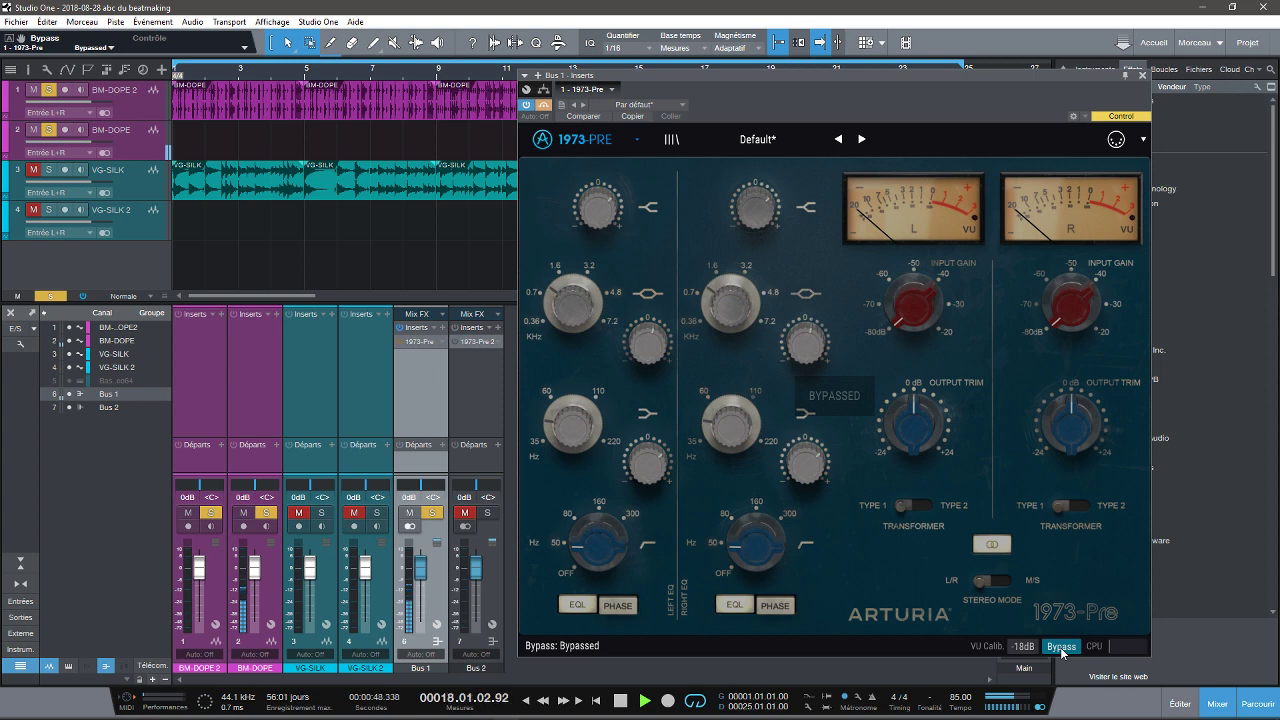
pyautogui.click(1061, 647)
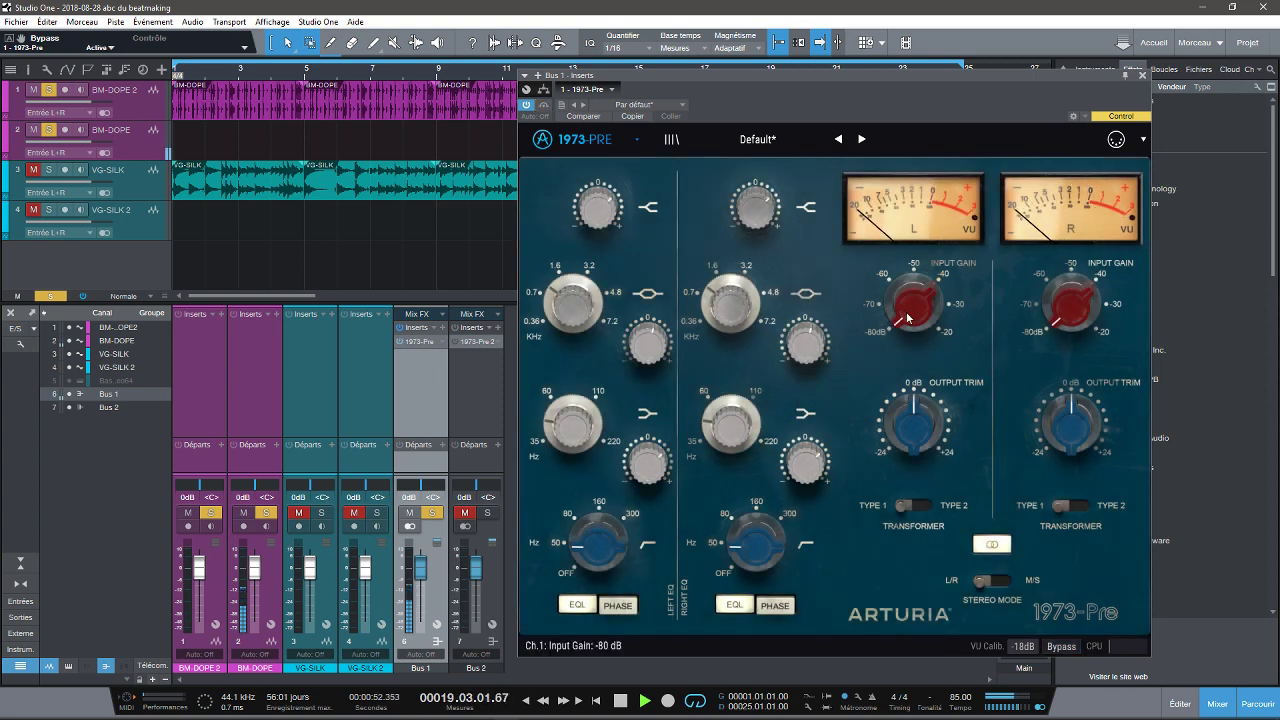
# Step: Try the linked input gain at about -30, -20.5 and -37.5 dB, return it to -80 dB and stop playback
pyautogui.moveTo(907, 318); pyautogui.dragTo(905, 178)
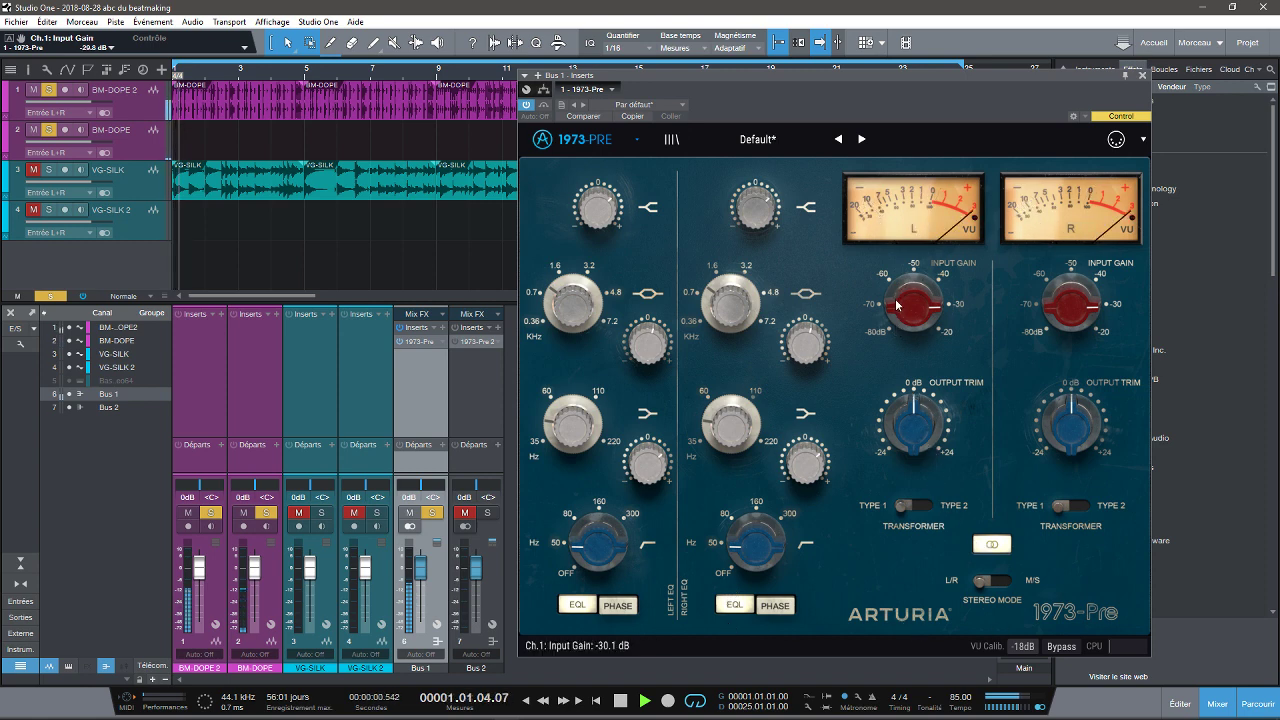
pyautogui.moveTo(897, 305); pyautogui.dragTo(897, 285)
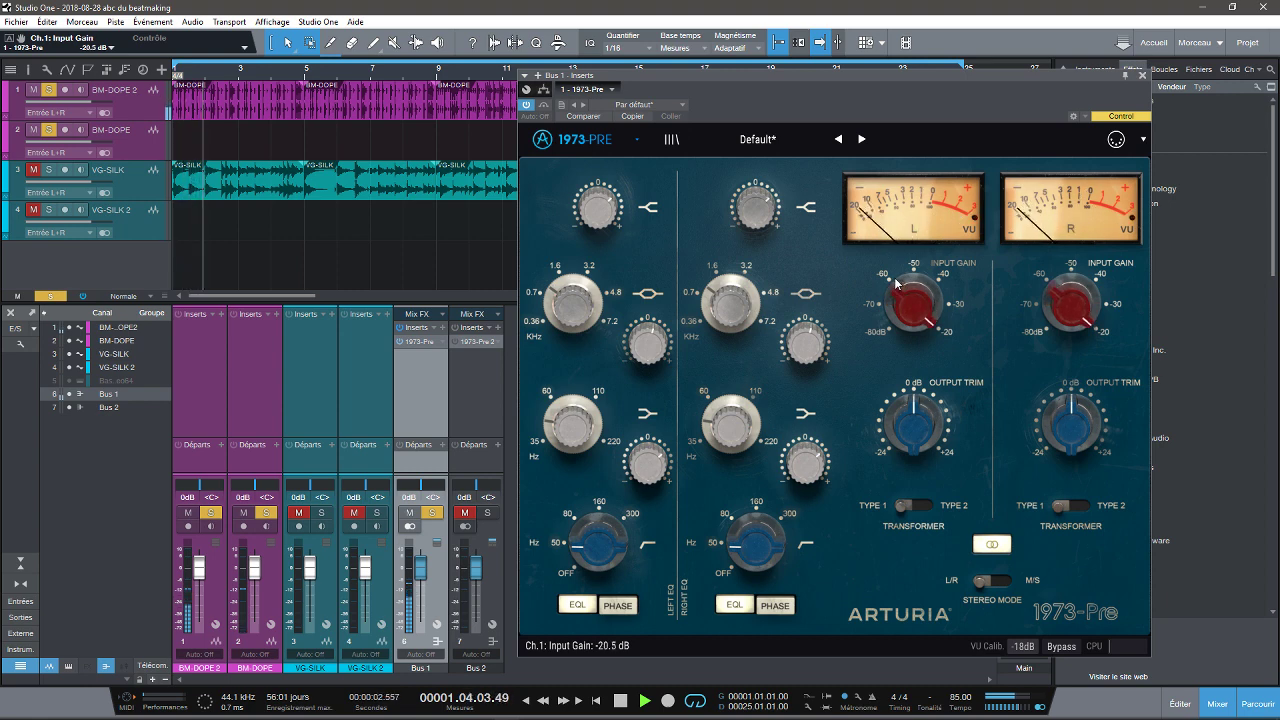
pyautogui.moveTo(897, 285); pyautogui.dragTo(911, 331)
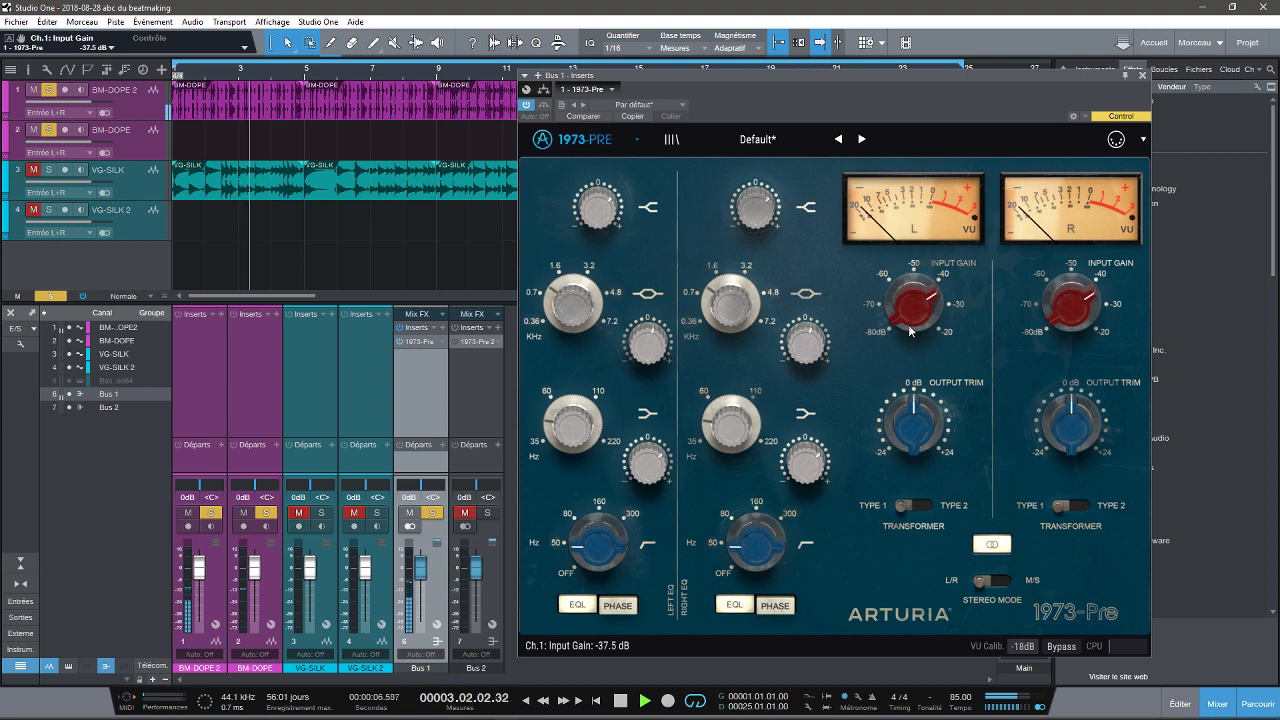
pyautogui.moveTo(908, 338); pyautogui.dragTo(905, 445)
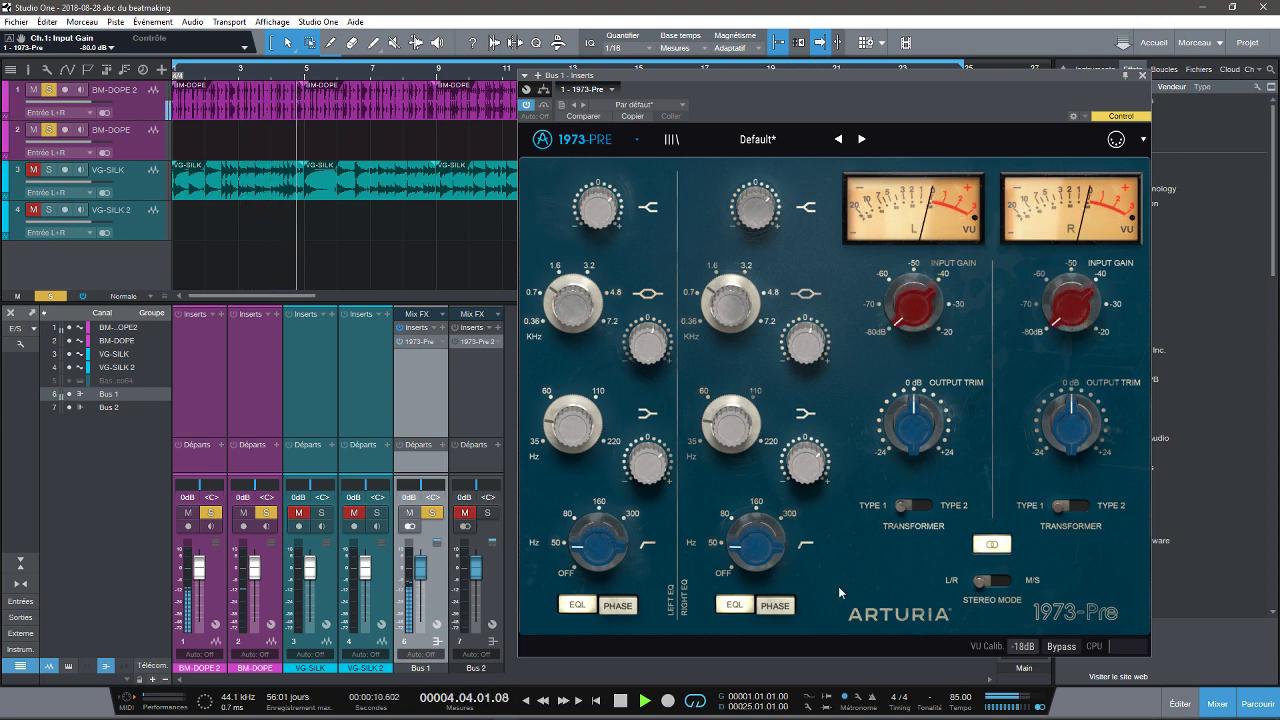
pyautogui.press('space')
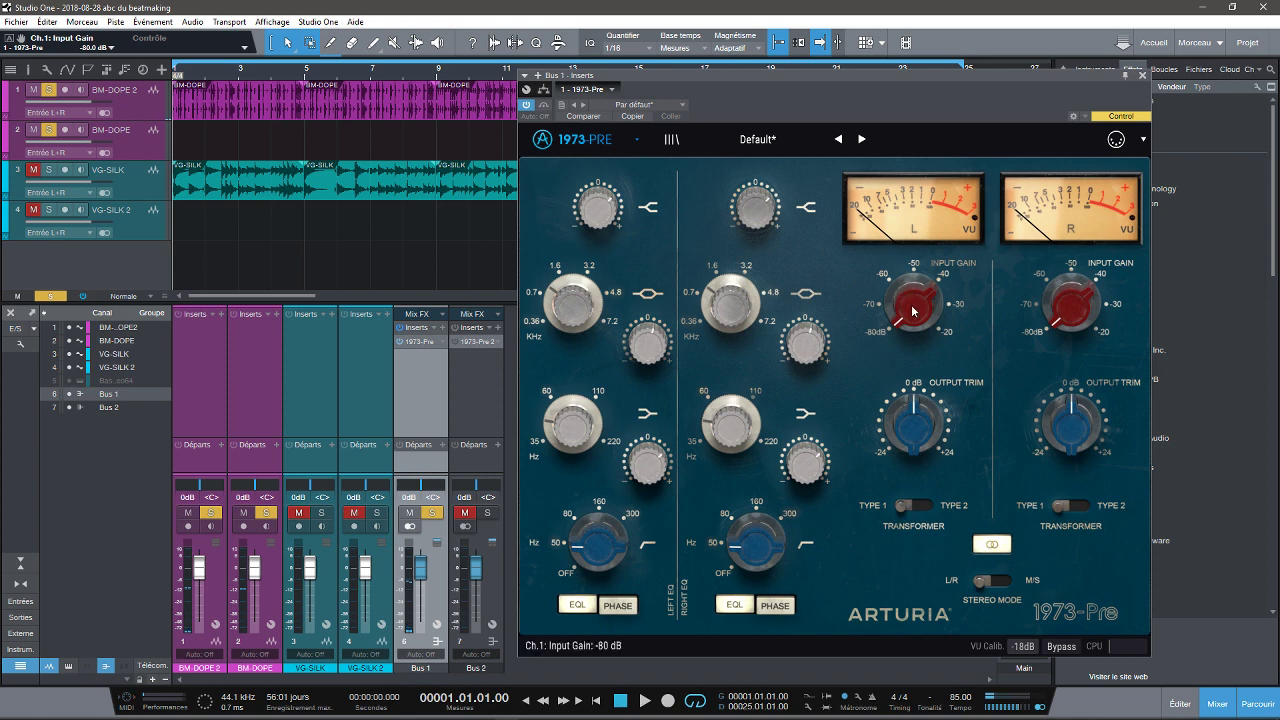
# Step: Set the linked input gain to -50 dB, play the drums from the start, and readjust the gain to -35.8 dB before stopping
pyautogui.moveTo(912, 311); pyautogui.dragTo(909, 233)
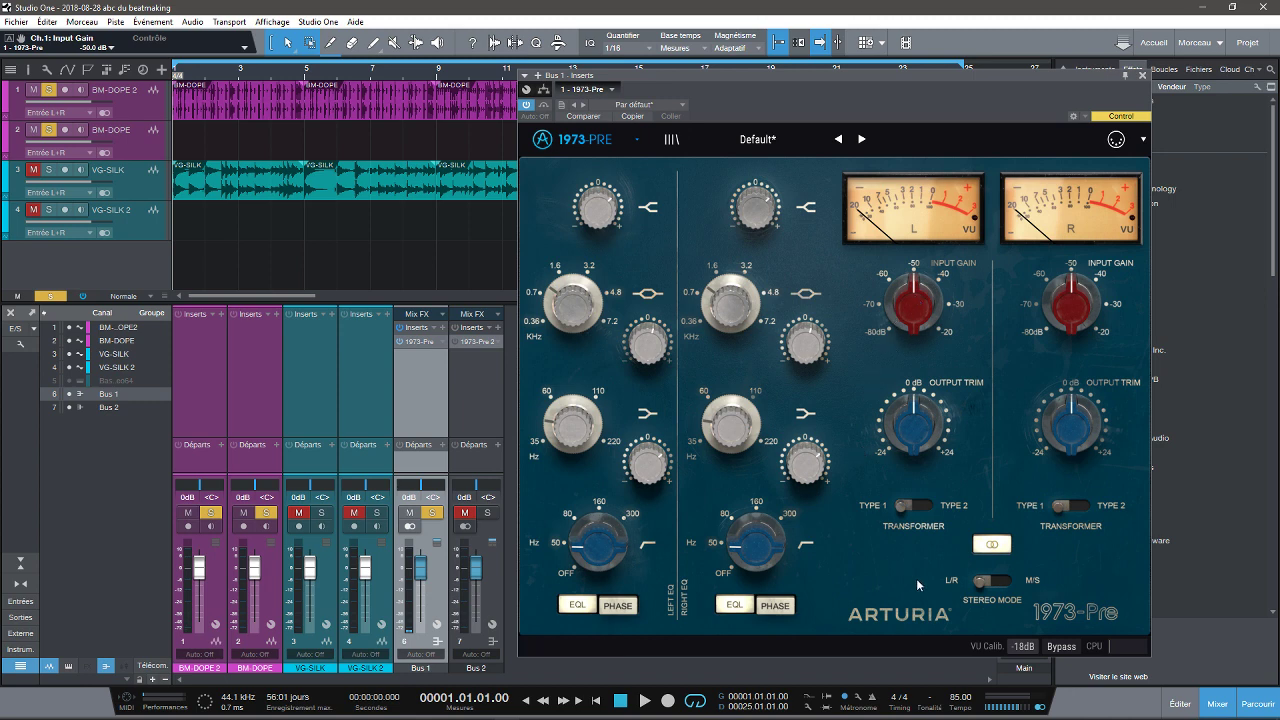
pyautogui.press('space')
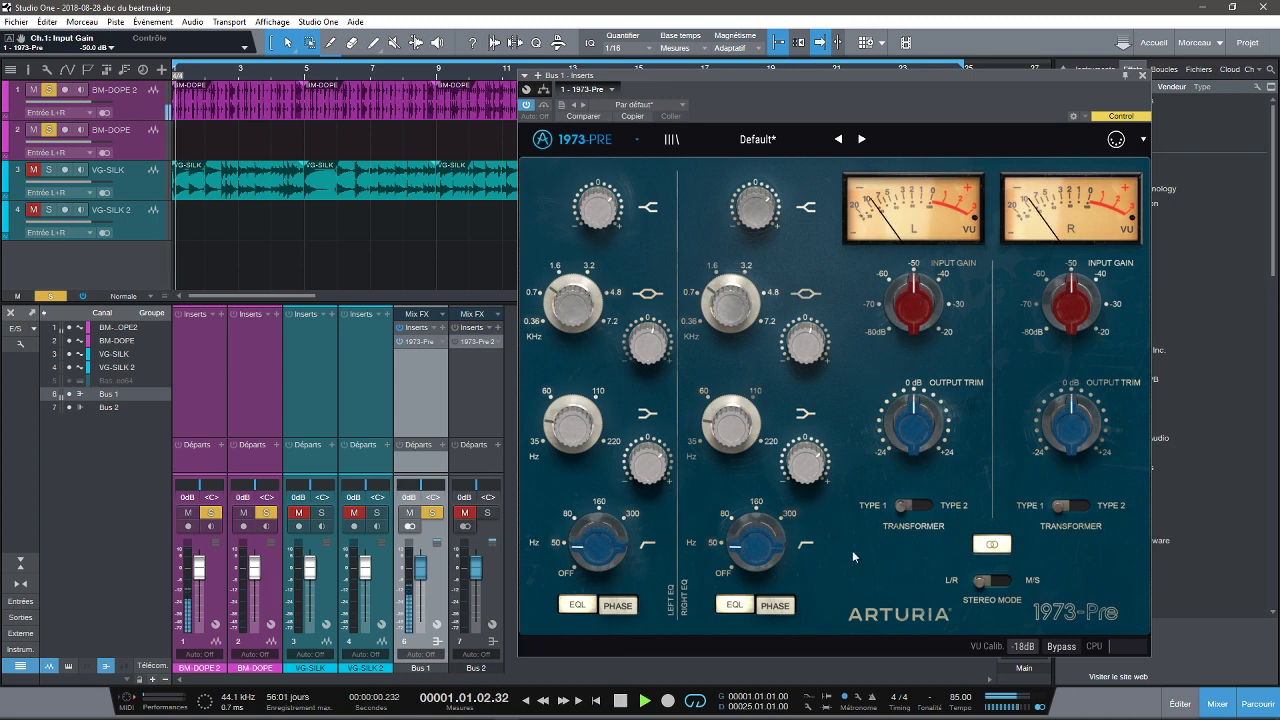
pyautogui.moveTo(910, 313); pyautogui.dragTo(890, 247)
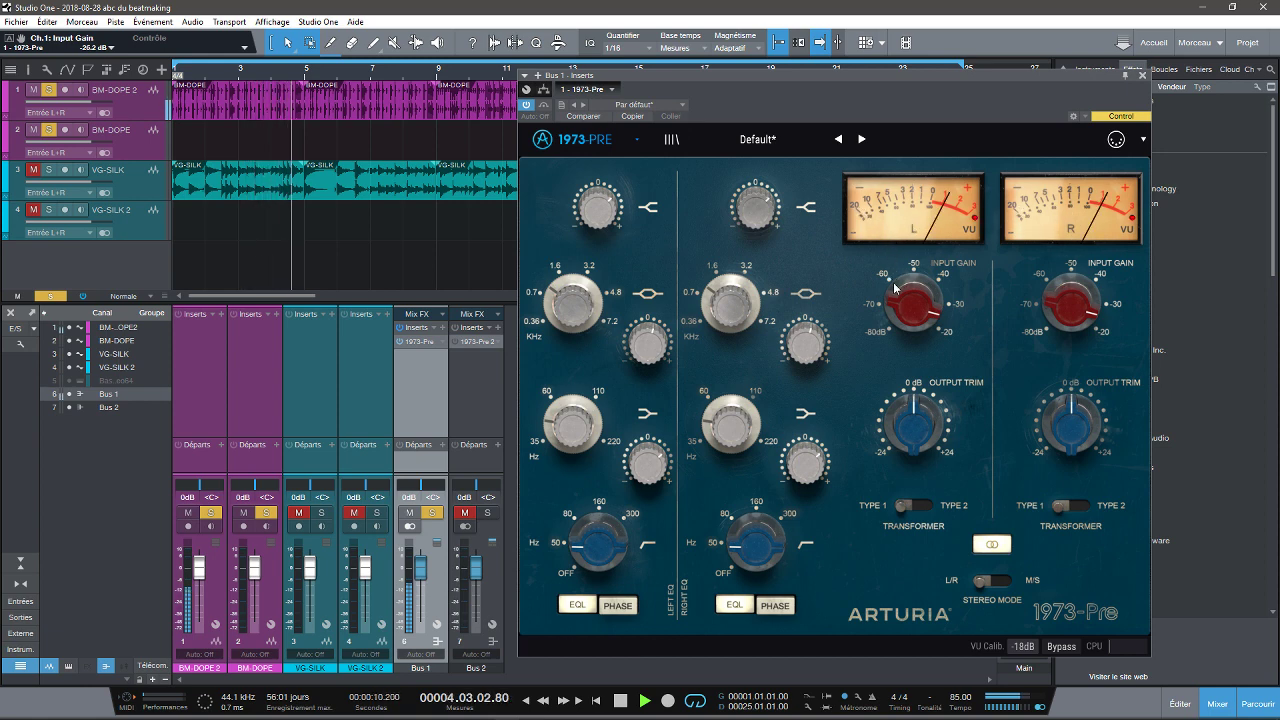
pyautogui.moveTo(902, 302); pyautogui.dragTo(903, 328)
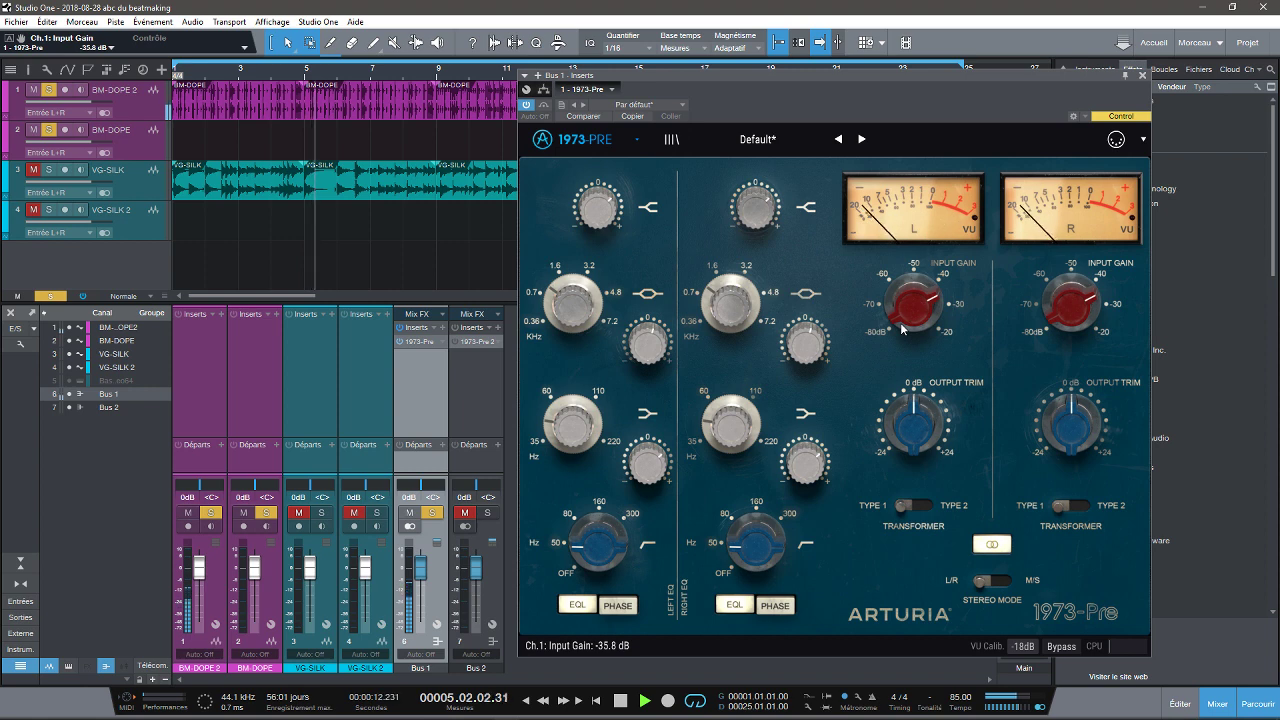
pyautogui.press('space')
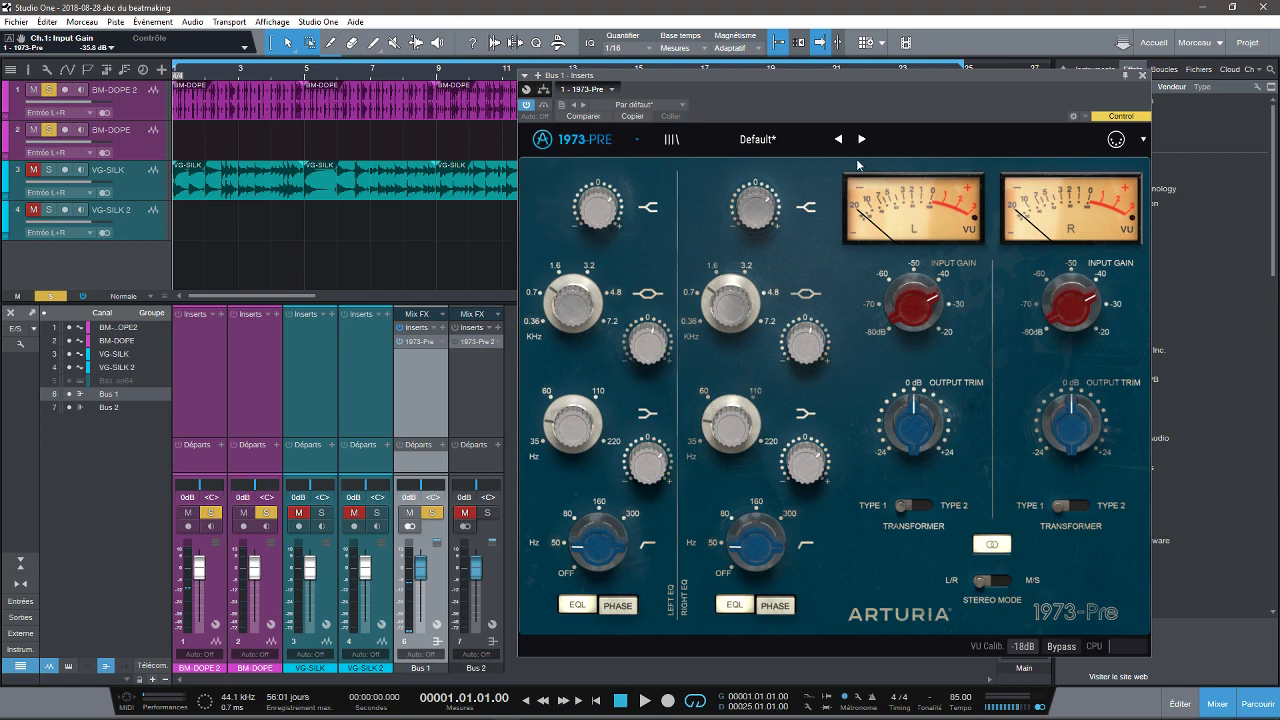
# Step: Play the drums while auditioning the 808 Boom Kick preset, then load the Drum Bus preset
pyautogui.click(757, 141)
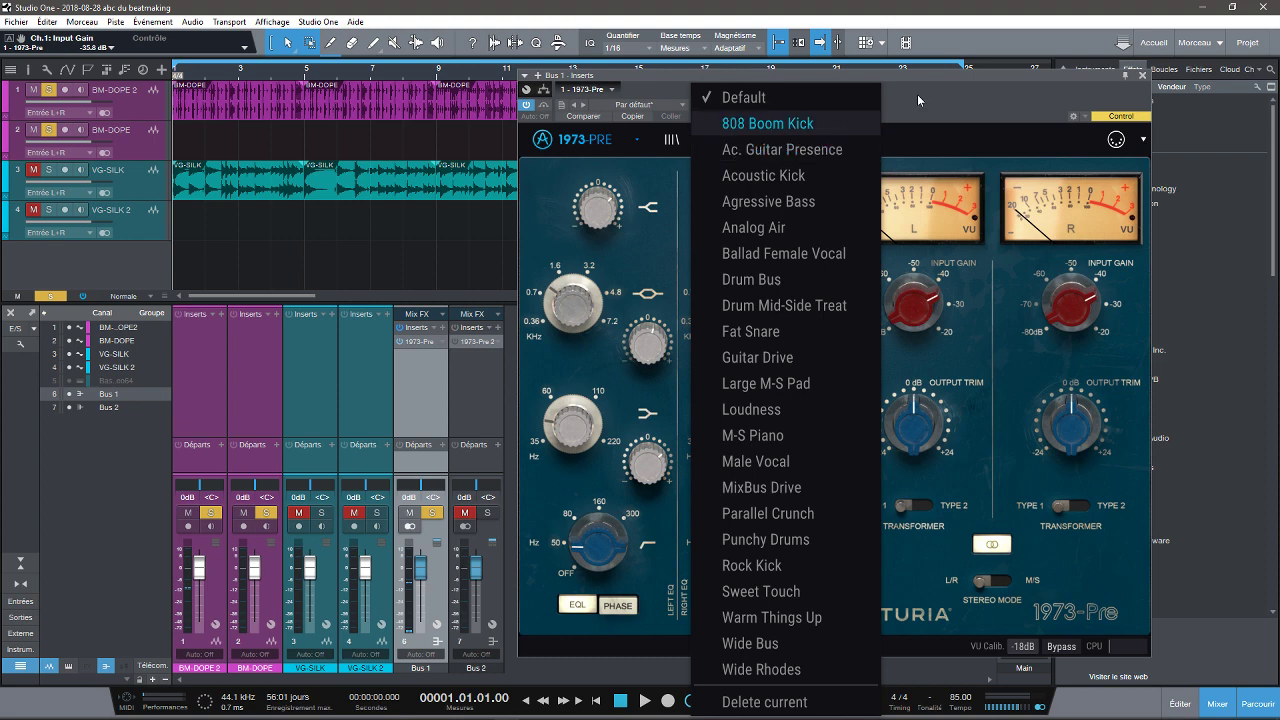
pyautogui.click(992, 89)
pyautogui.press('space')
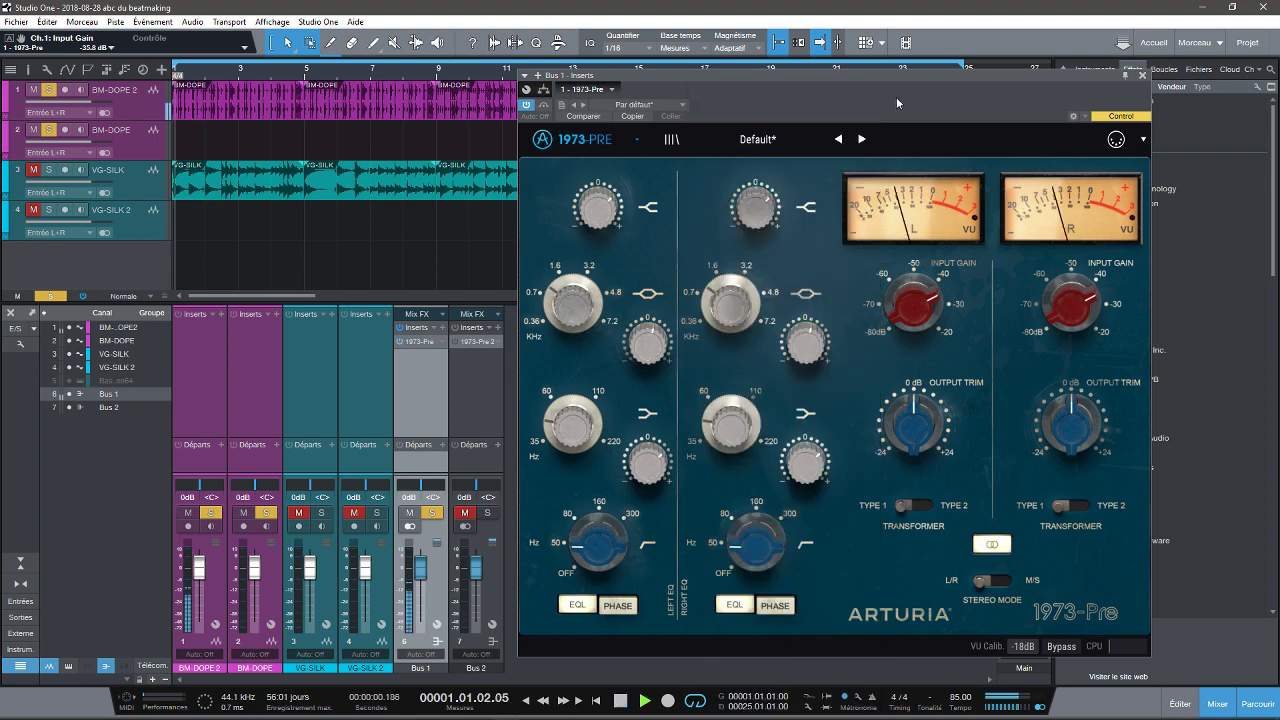
pyautogui.click(860, 140)
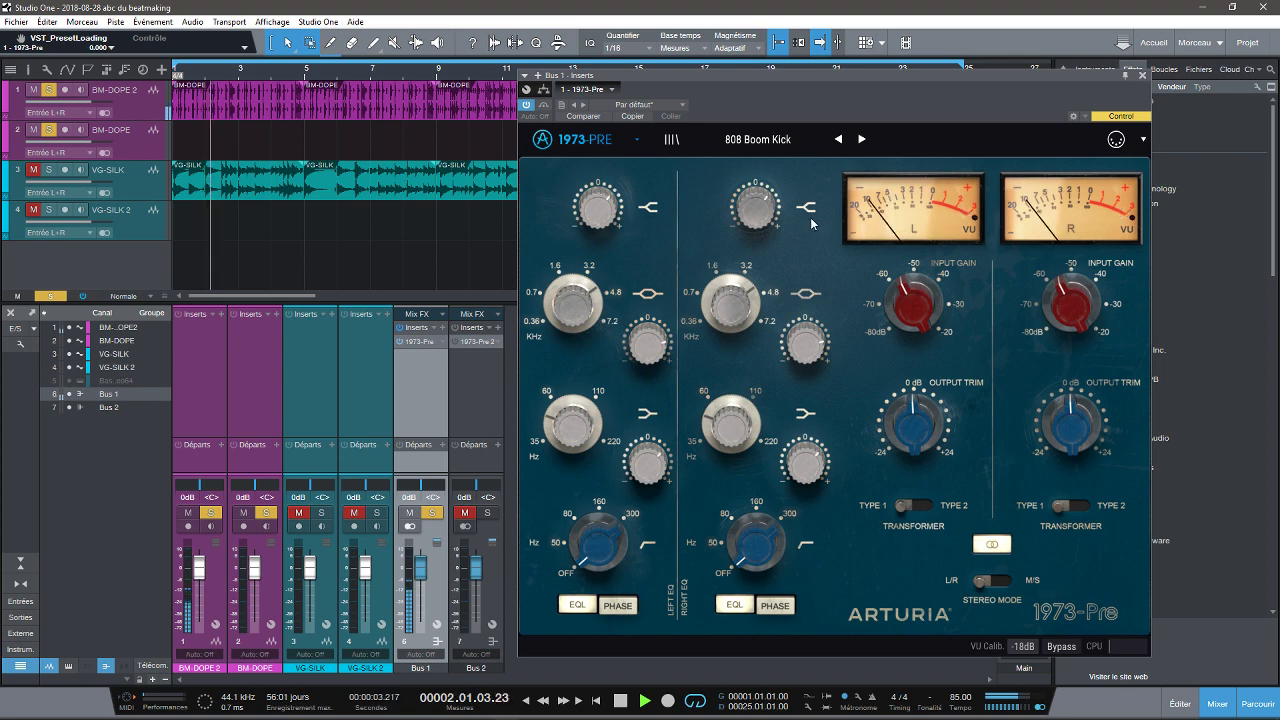
pyautogui.click(770, 140)
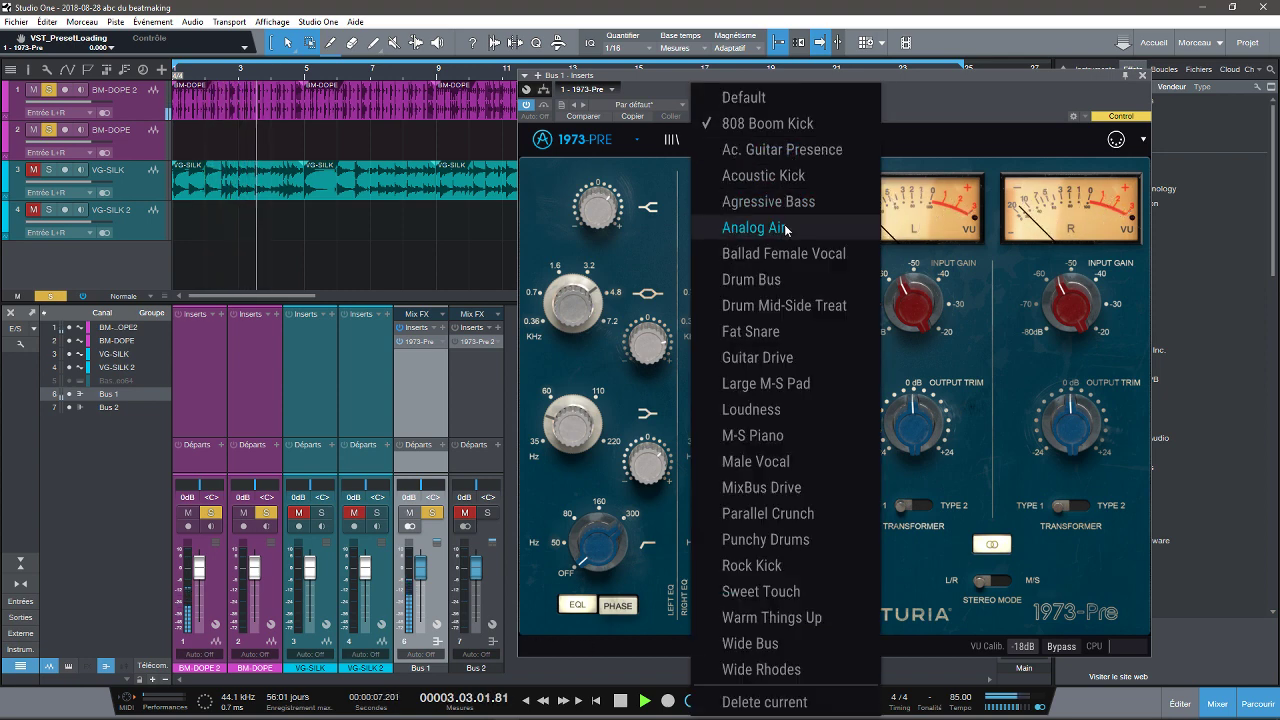
pyautogui.click(773, 284)
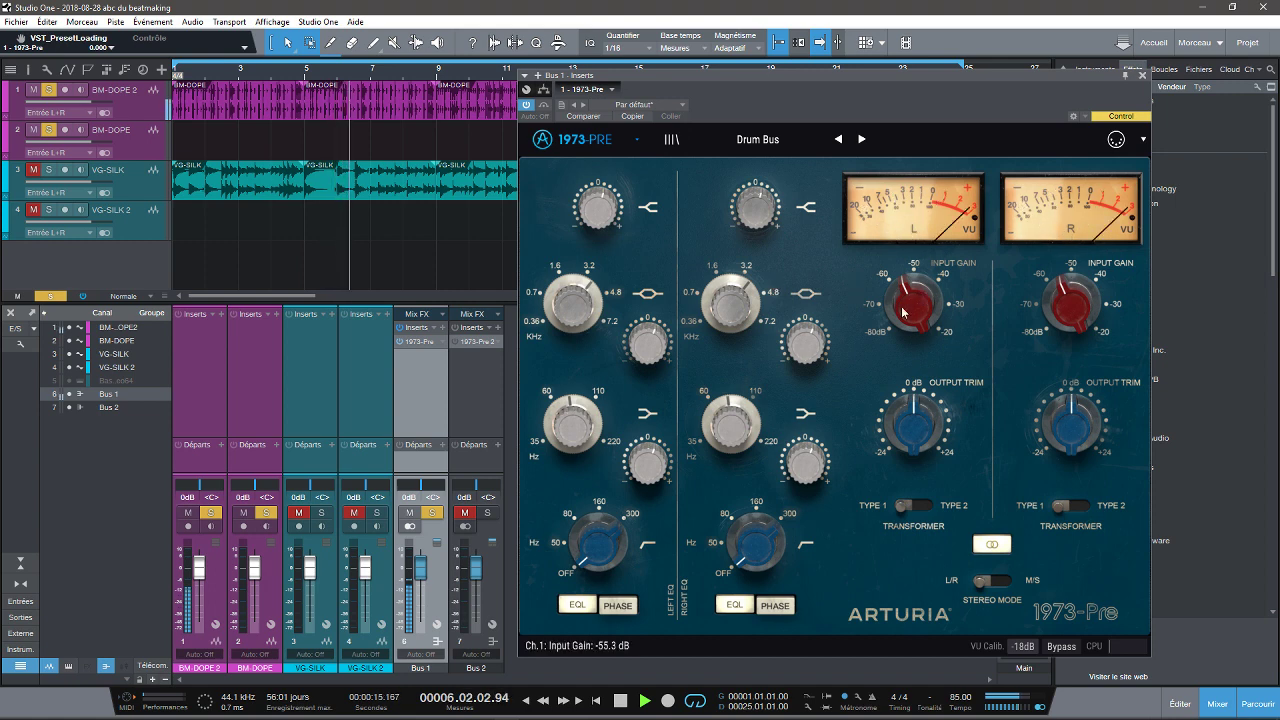
# Step: Raise the linked input gain to about -39.7 dB and set the linked high-pass filter to 50 Hz
pyautogui.moveTo(903, 311); pyautogui.dragTo(874, 268)
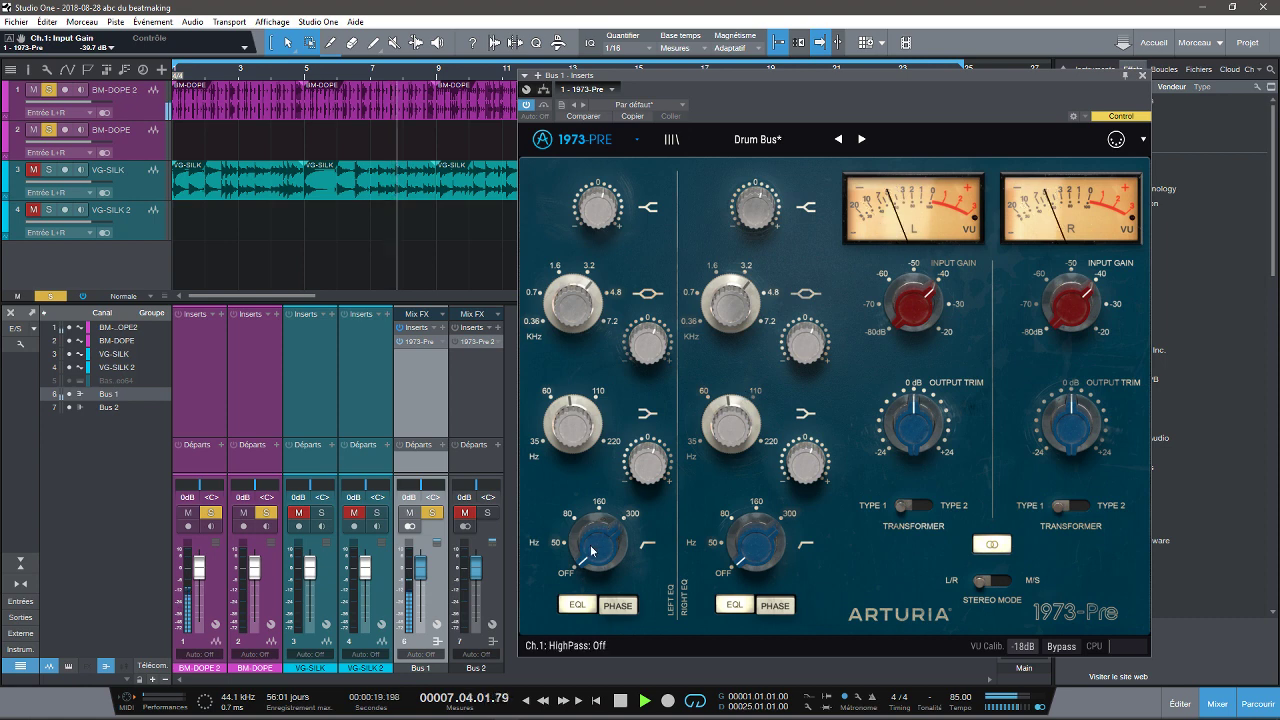
pyautogui.moveTo(591, 550); pyautogui.dragTo(591, 515)
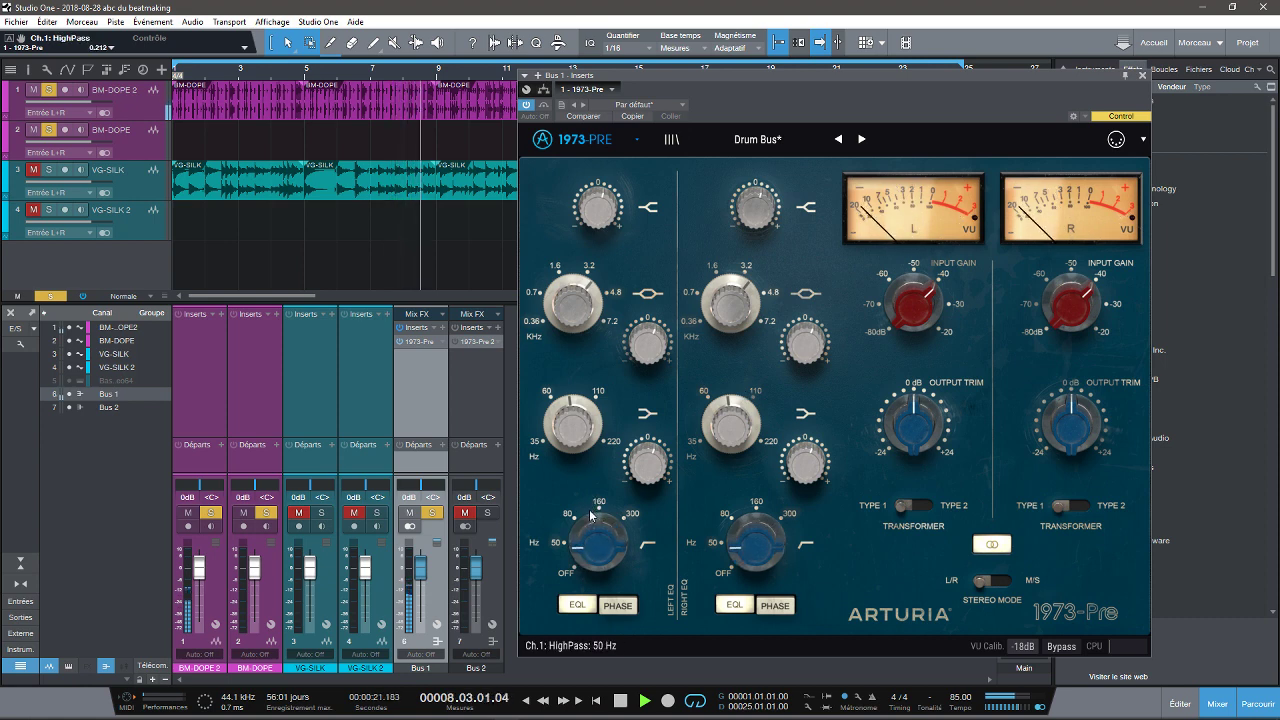
# Step: Boost the linked low-shelf gain to about +8.8 dB and try adjusting the low-shelf frequency while the drums play
pyautogui.moveTo(641, 462); pyautogui.dragTo(632, 432)
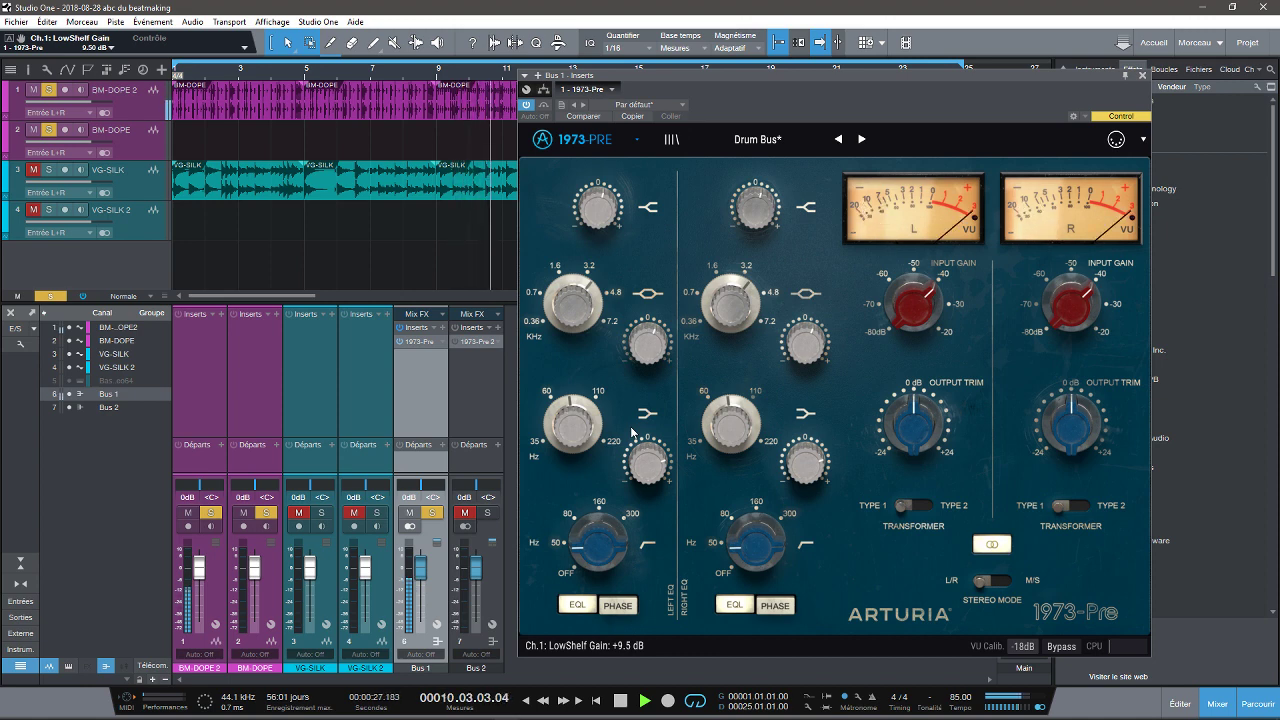
pyautogui.moveTo(631, 432); pyautogui.dragTo(623, 520)
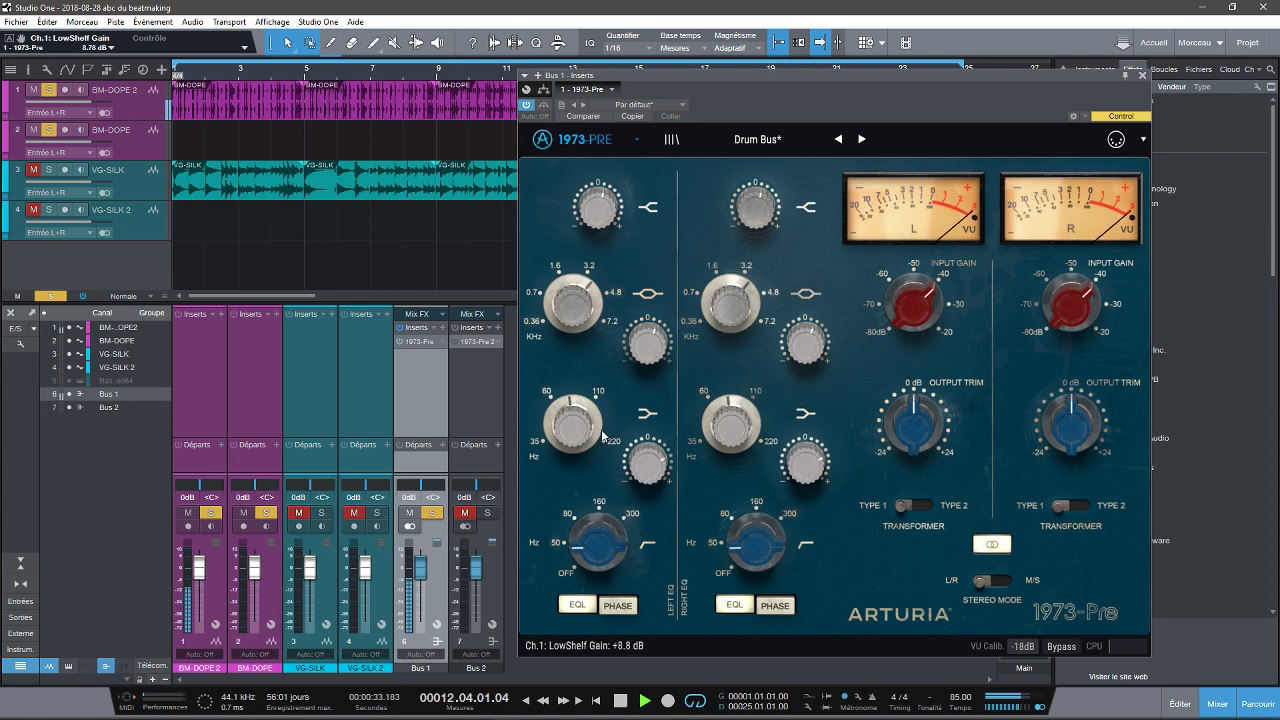
pyautogui.moveTo(569, 432); pyautogui.dragTo(550, 398)
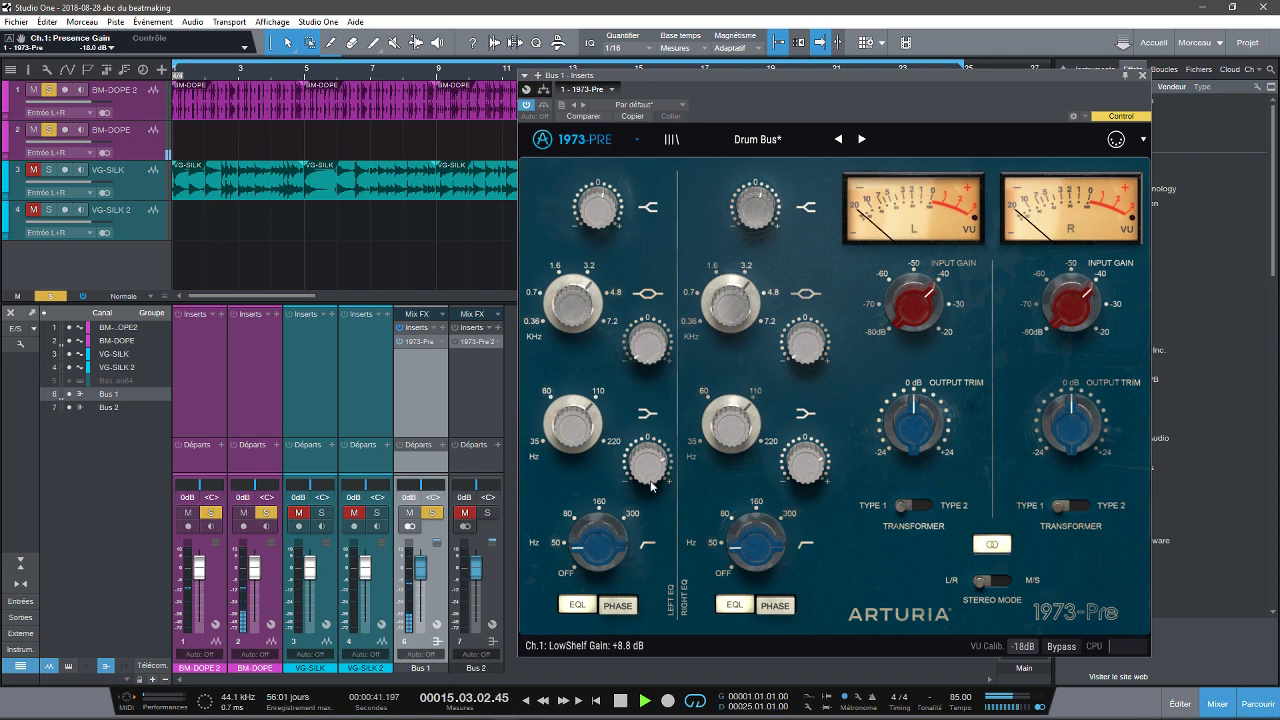
# Step: Adjust the linked presence frequency and raise the presence gain to about +5 dB
pyautogui.moveTo(589, 390); pyautogui.dragTo(573, 325)
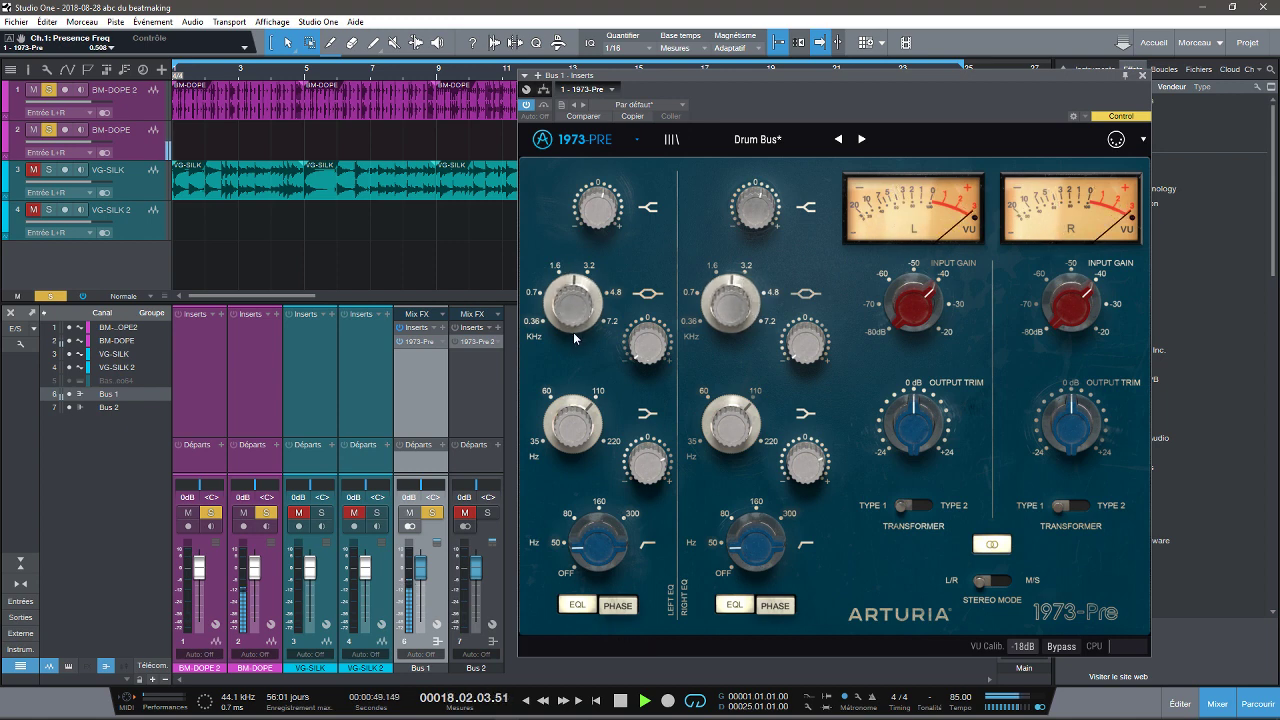
pyautogui.moveTo(648, 347); pyautogui.dragTo(638, 297)
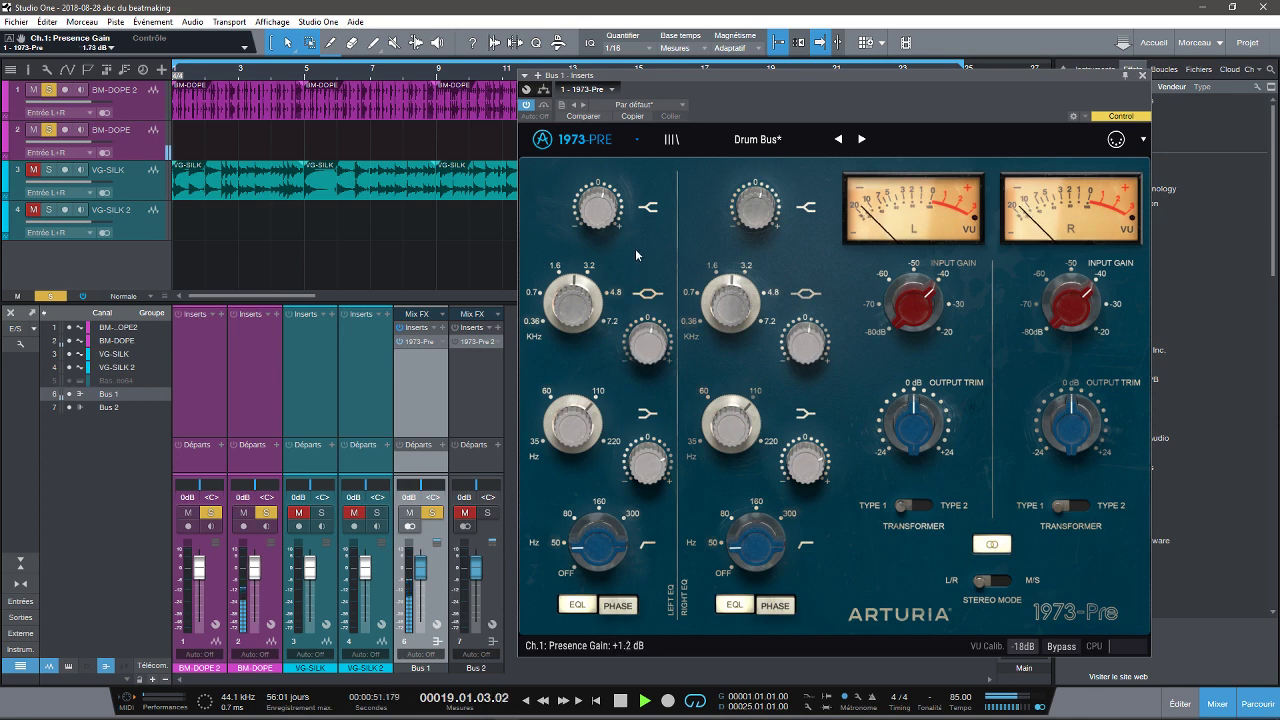
pyautogui.moveTo(635, 248); pyautogui.dragTo(628, 234)
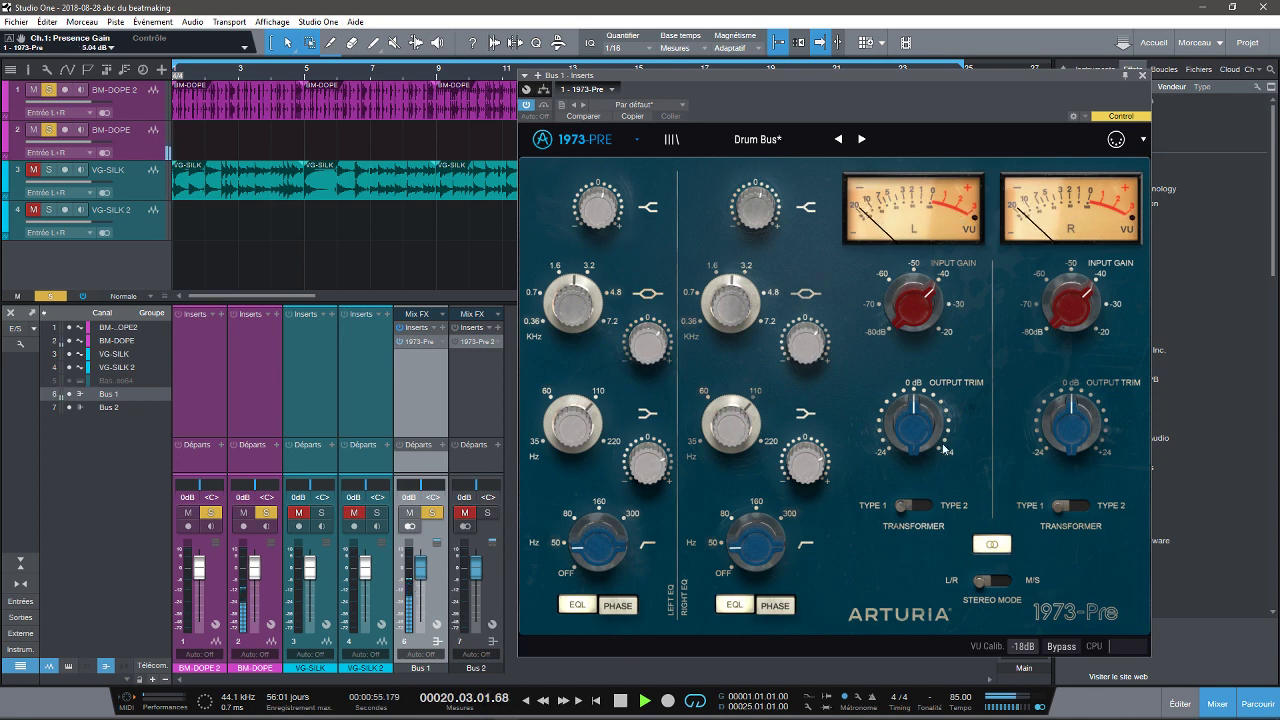
# Step: Load the Drum Mid-Side Treat preset, try the mid input gain at about -29 dB and set it to about -39.9 dB
pyautogui.click(858, 140)
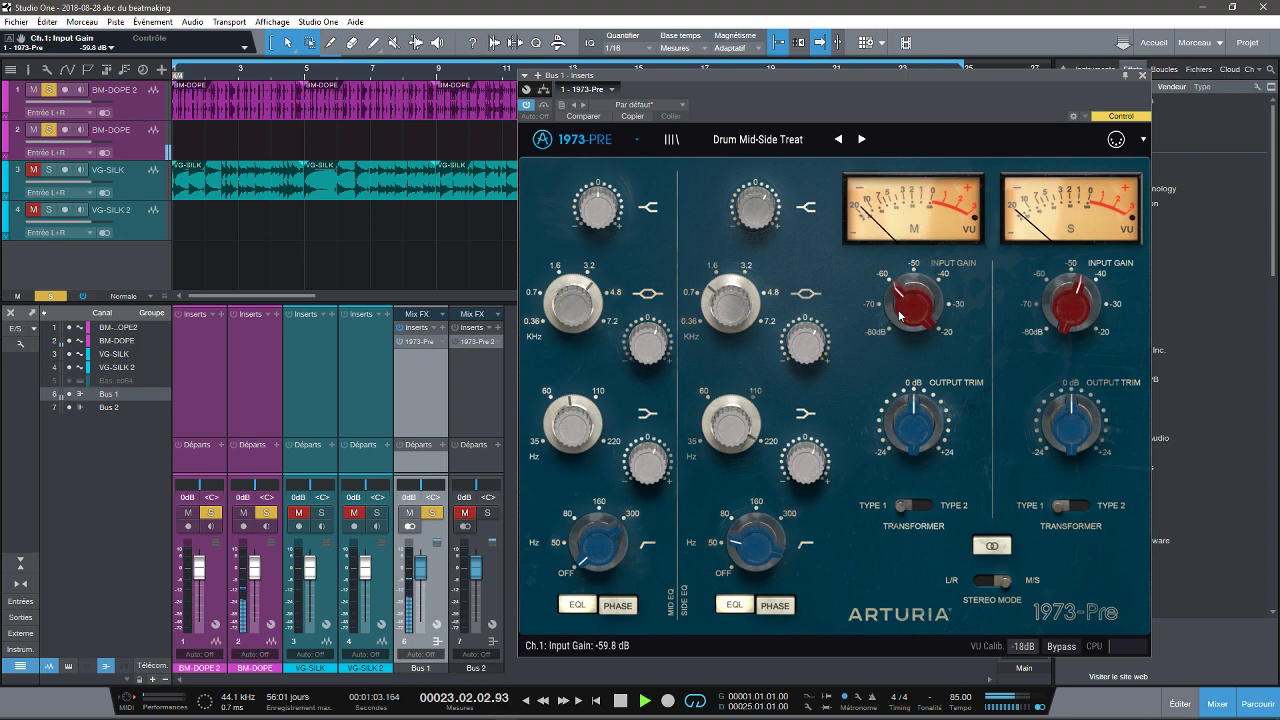
pyautogui.moveTo(898, 315); pyautogui.dragTo(883, 250)
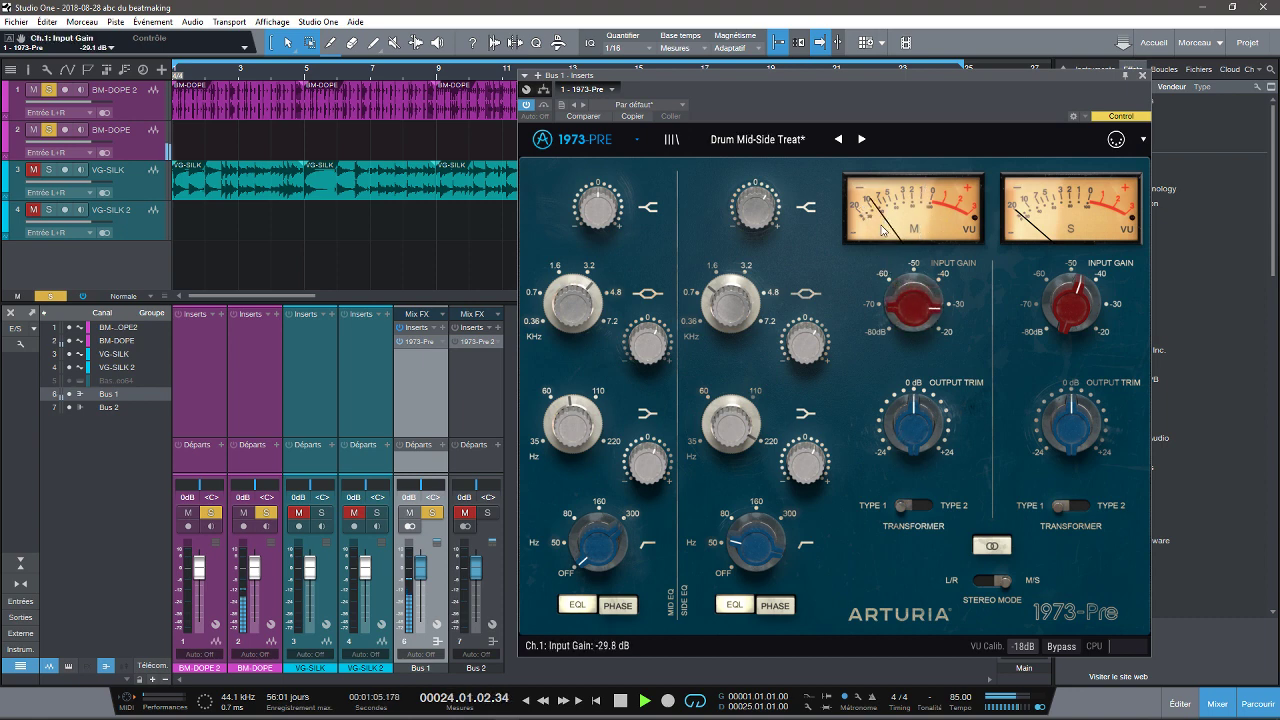
pyautogui.moveTo(890, 248); pyautogui.dragTo(912, 318)
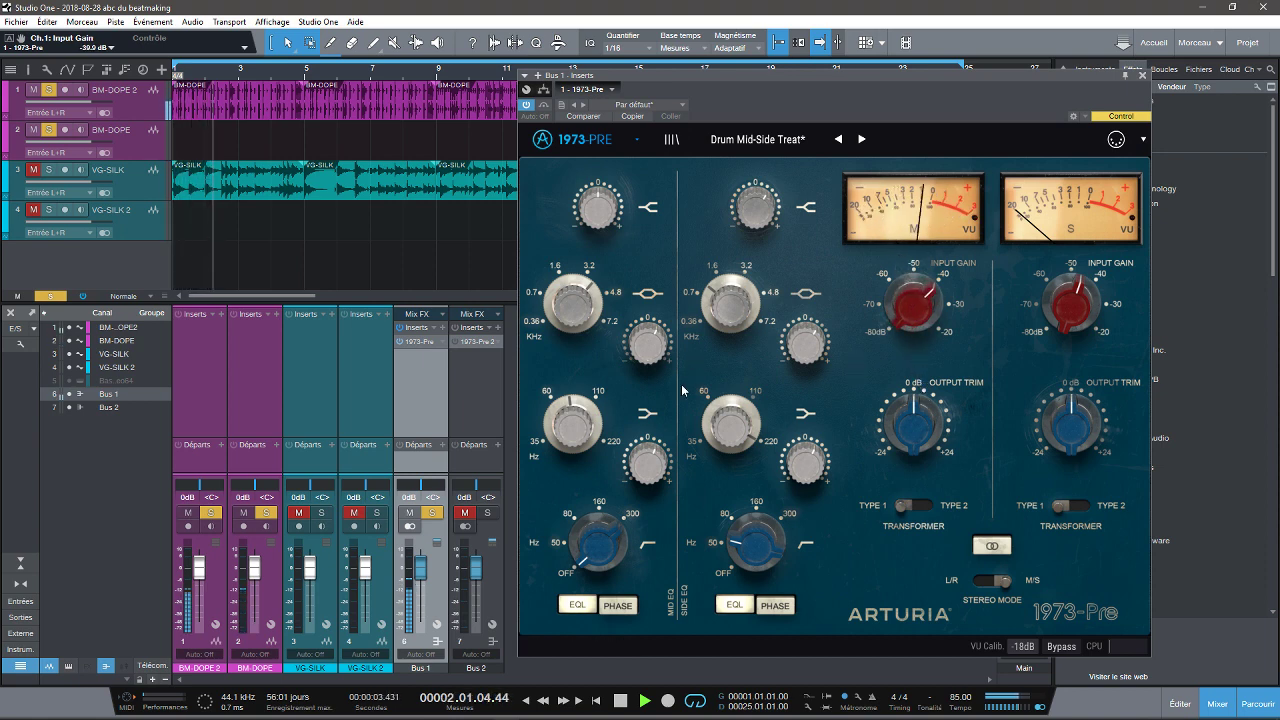
# Step: Adjust the side channel's EQ: high-pass about 70.8 Hz, high shelf +12.4 dB, presence +10.4 dB, plus the low-shelf gain and frequency
pyautogui.click(590, 556)
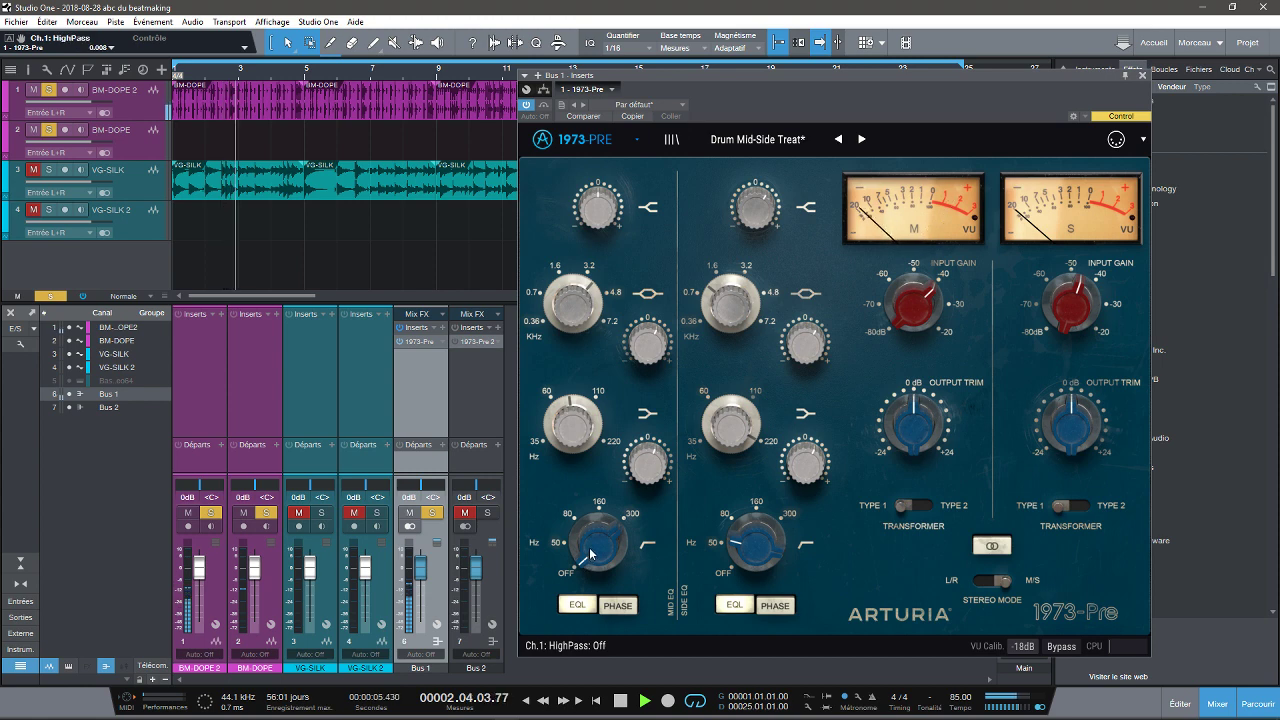
pyautogui.moveTo(740, 550); pyautogui.dragTo(737, 528)
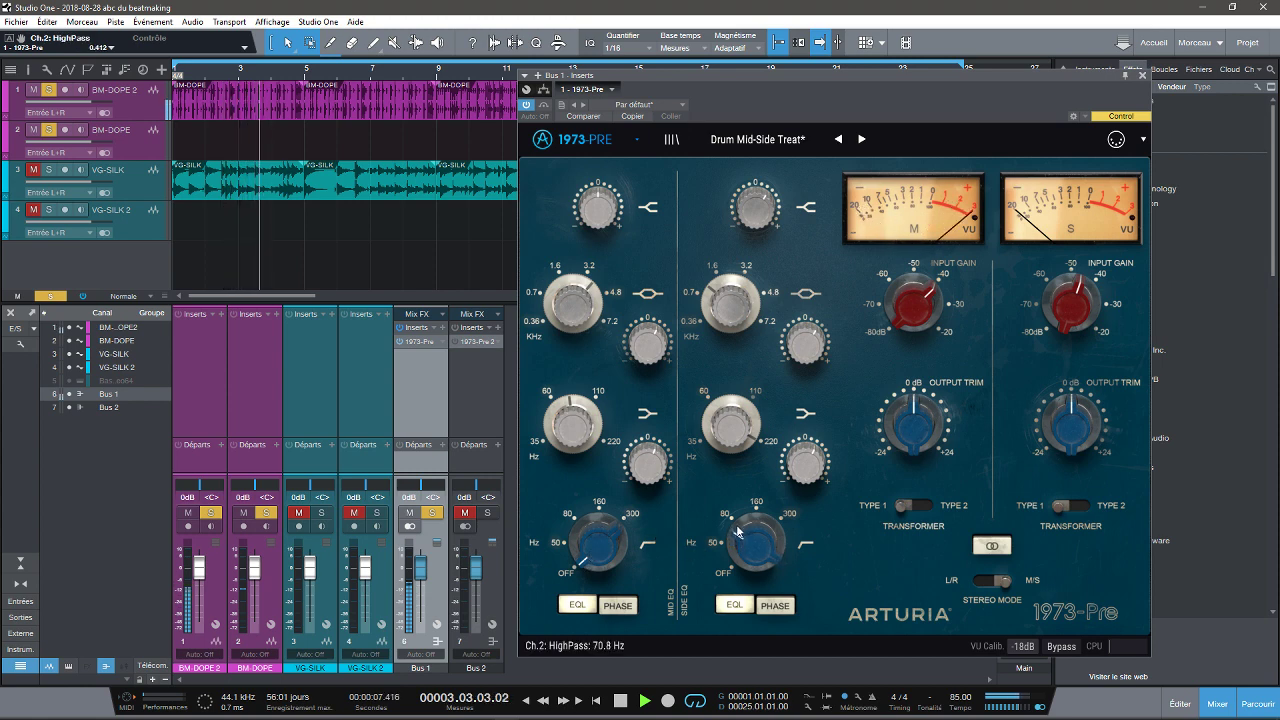
pyautogui.moveTo(752, 205); pyautogui.dragTo(741, 162)
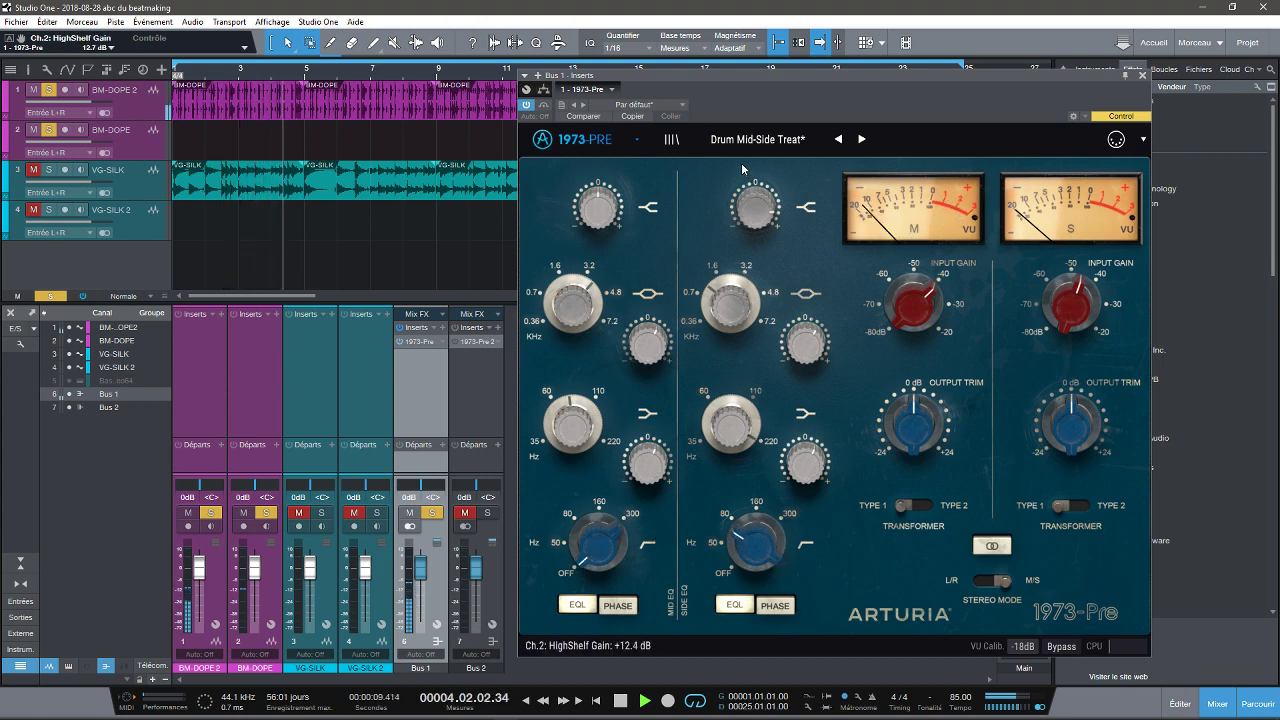
pyautogui.moveTo(799, 352); pyautogui.dragTo(801, 320)
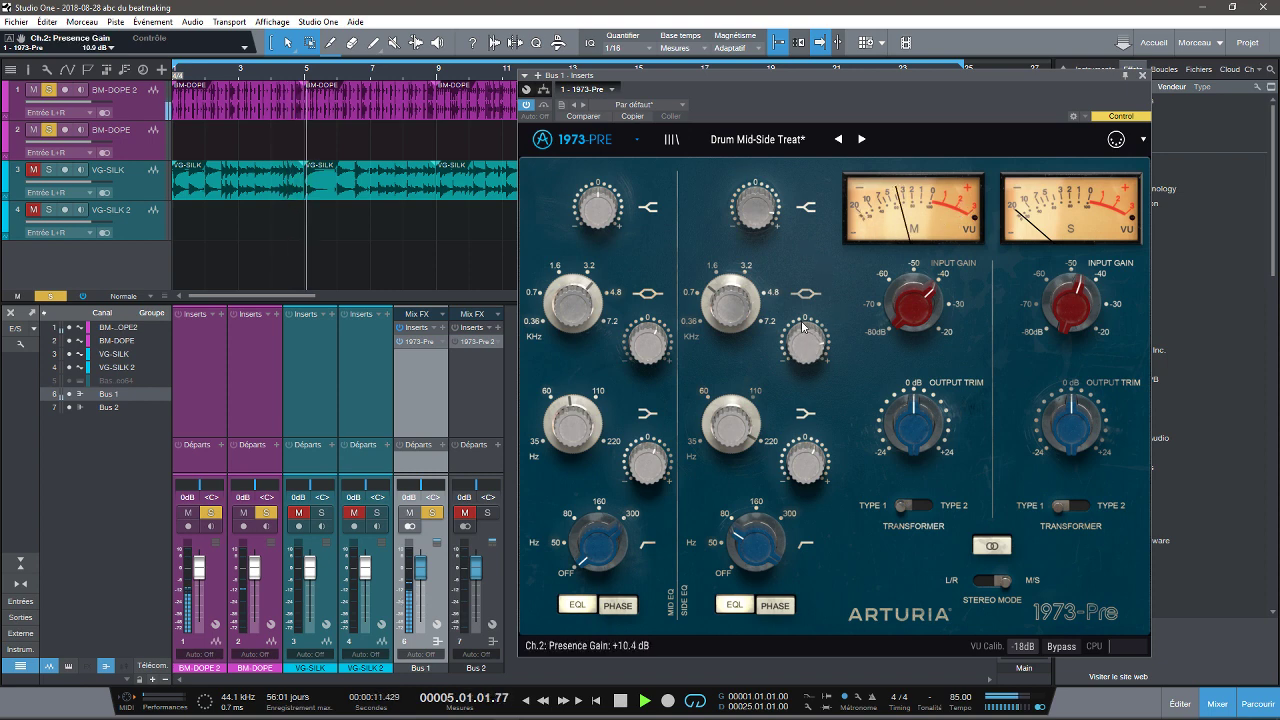
pyautogui.moveTo(803, 470); pyautogui.dragTo(793, 432)
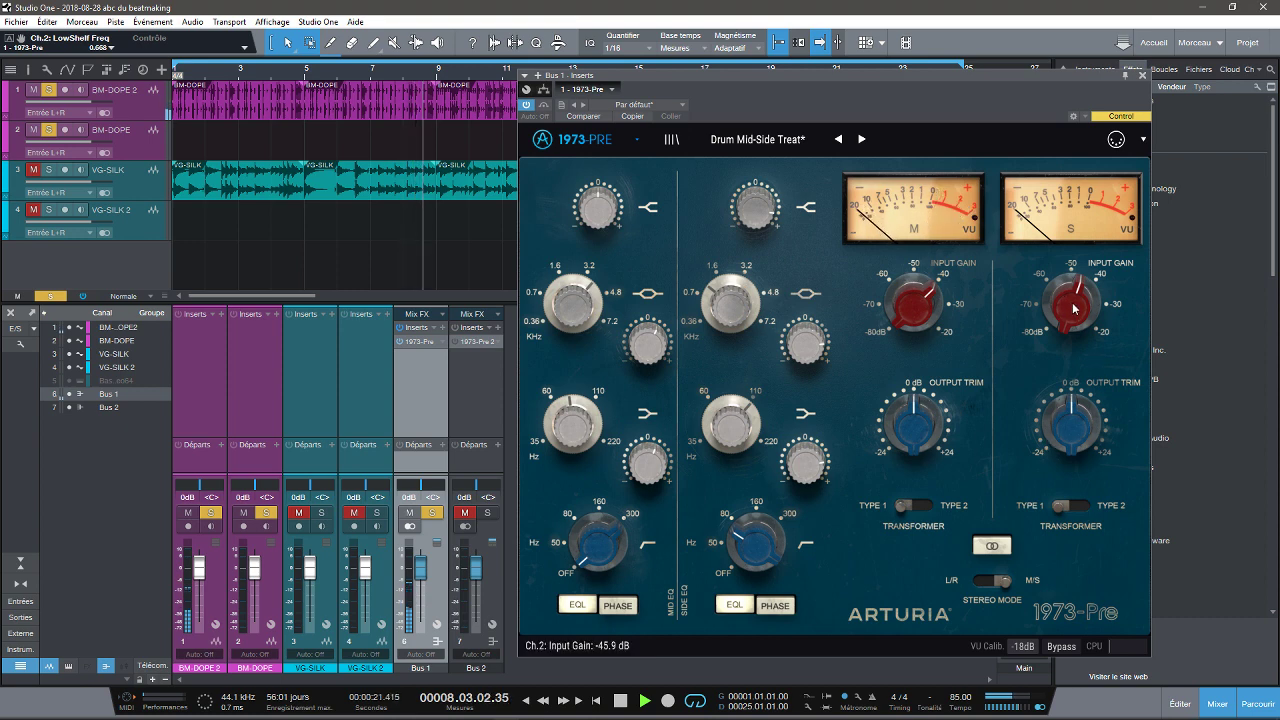
# Step: Try the side input gain at about -26.2 dB and output trim at +14.6 dB, lower both, and set the mid output trim to about -2.5 dB
pyautogui.moveTo(1070, 300); pyautogui.dragTo(1066, 255)
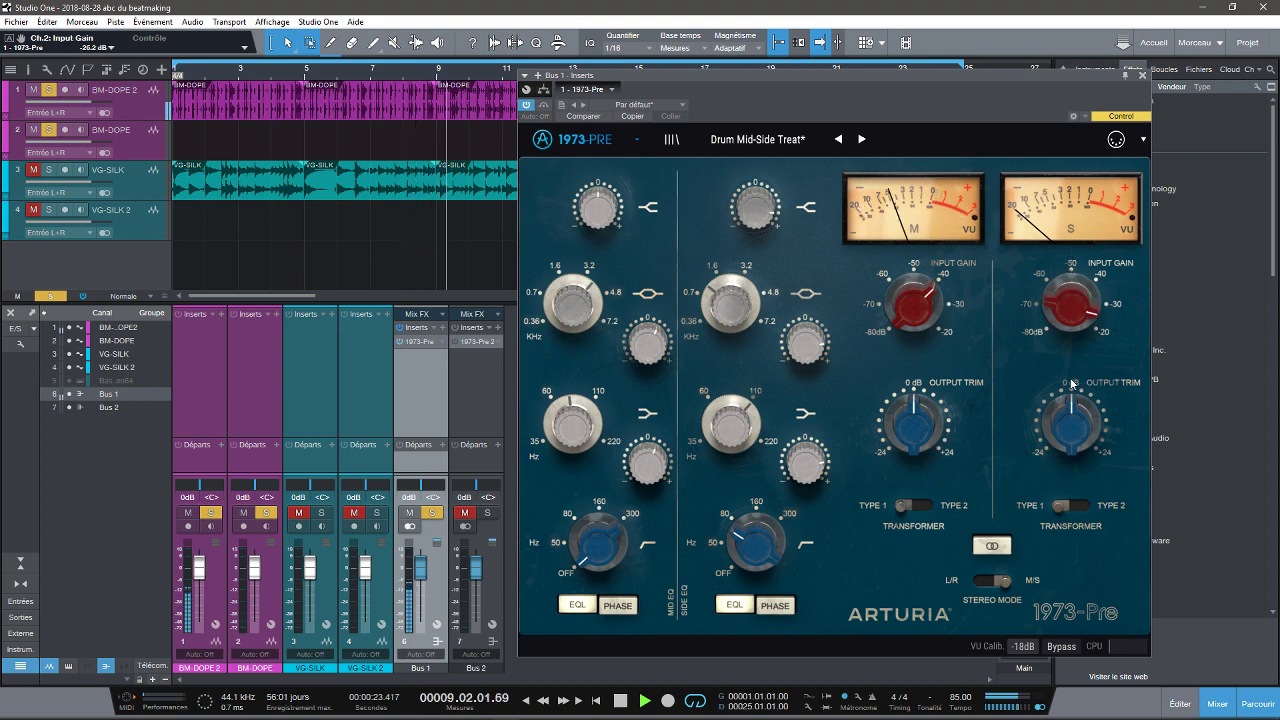
pyautogui.moveTo(1068, 418)
pyautogui.mouseDown()
pyautogui.moveTo(1061, 392)
pyautogui.moveTo(1064, 438)
pyautogui.moveTo(1066, 380)
pyautogui.moveTo(1064, 437)
pyautogui.mouseUp()
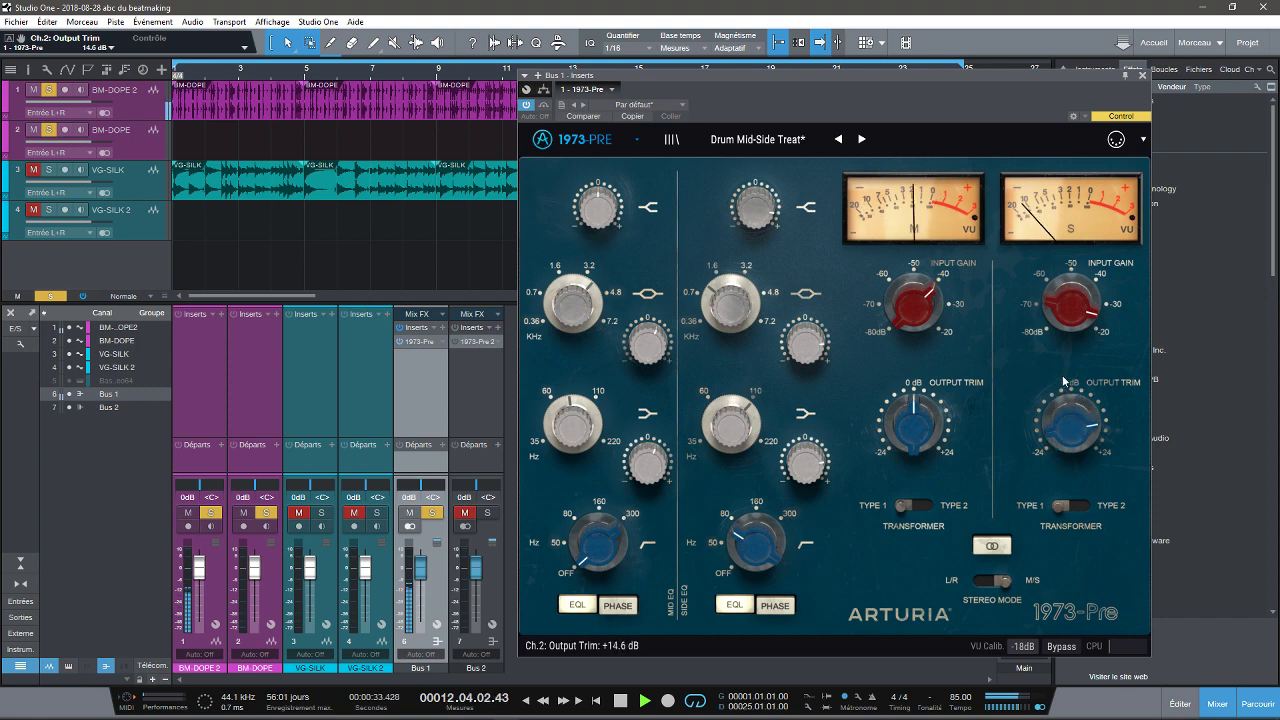
pyautogui.moveTo(1064, 381); pyautogui.dragTo(1065, 429)
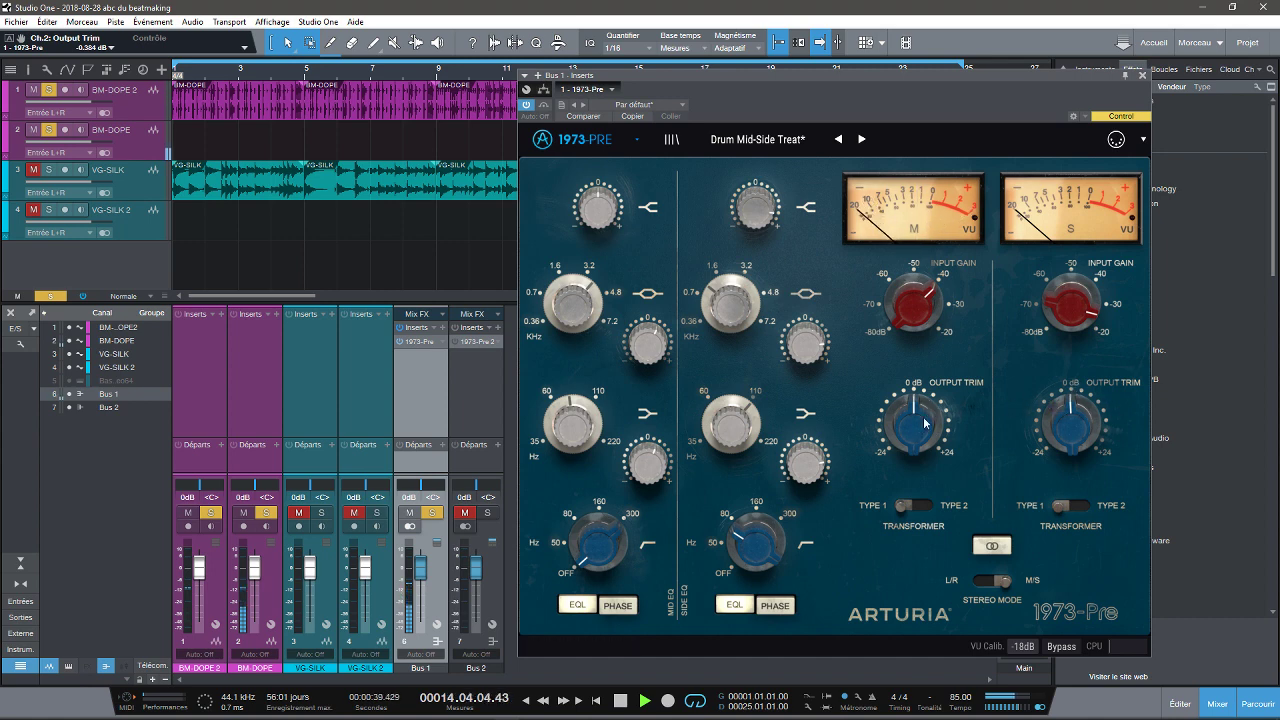
pyautogui.moveTo(926, 426); pyautogui.dragTo(930, 530)
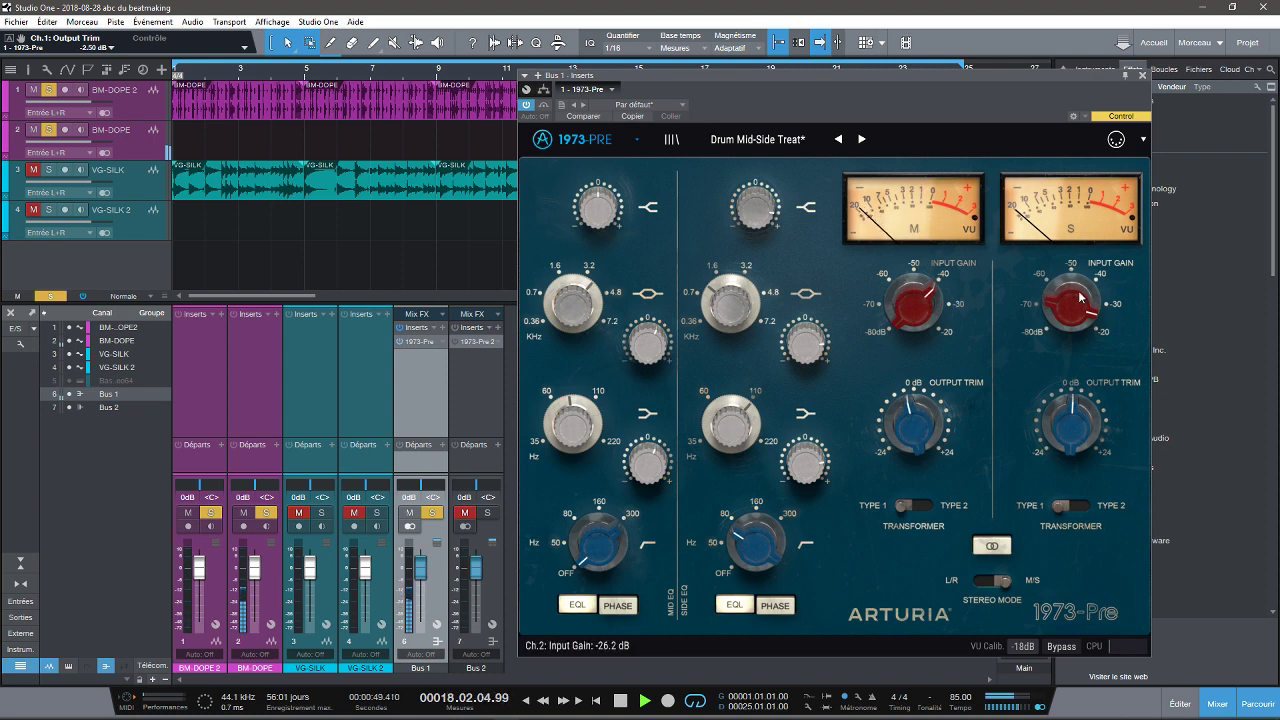
pyautogui.moveTo(1075, 354); pyautogui.dragTo(1074, 352)
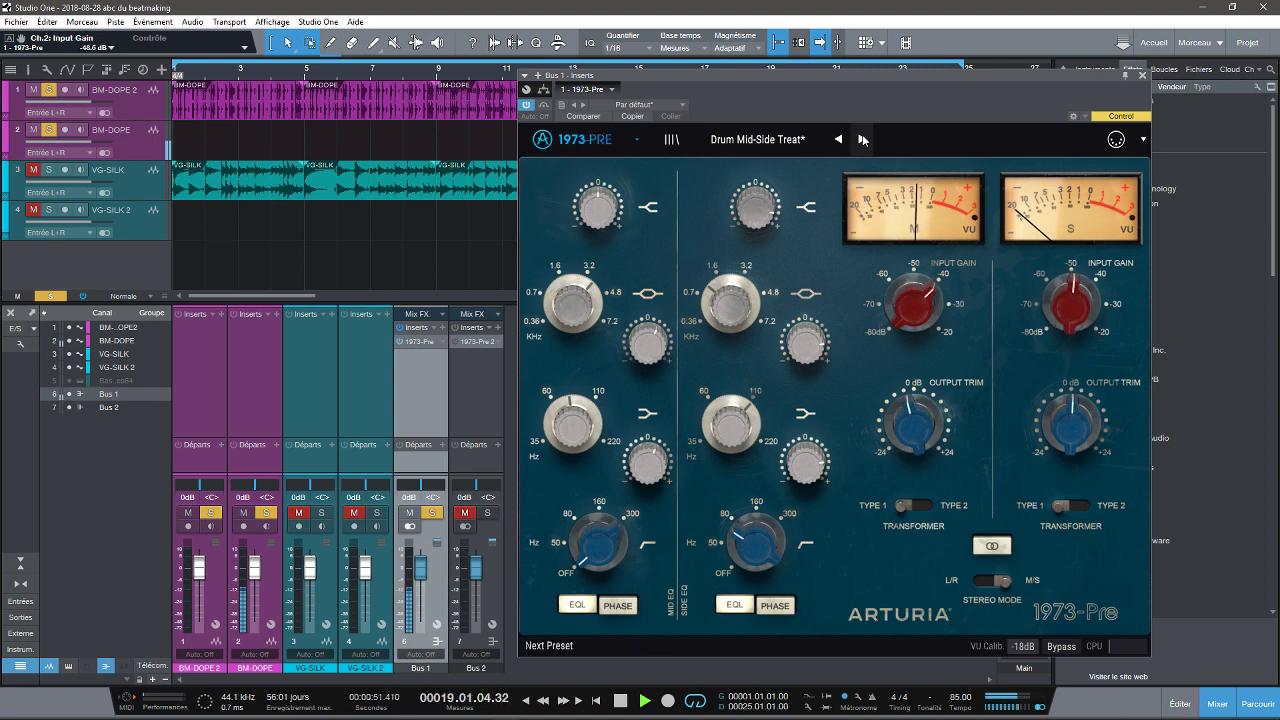
# Step: Audition the MixBus Drive and Parallel Crunch presets on the drums, then load the Punchy Drums preset
pyautogui.click(785, 140)
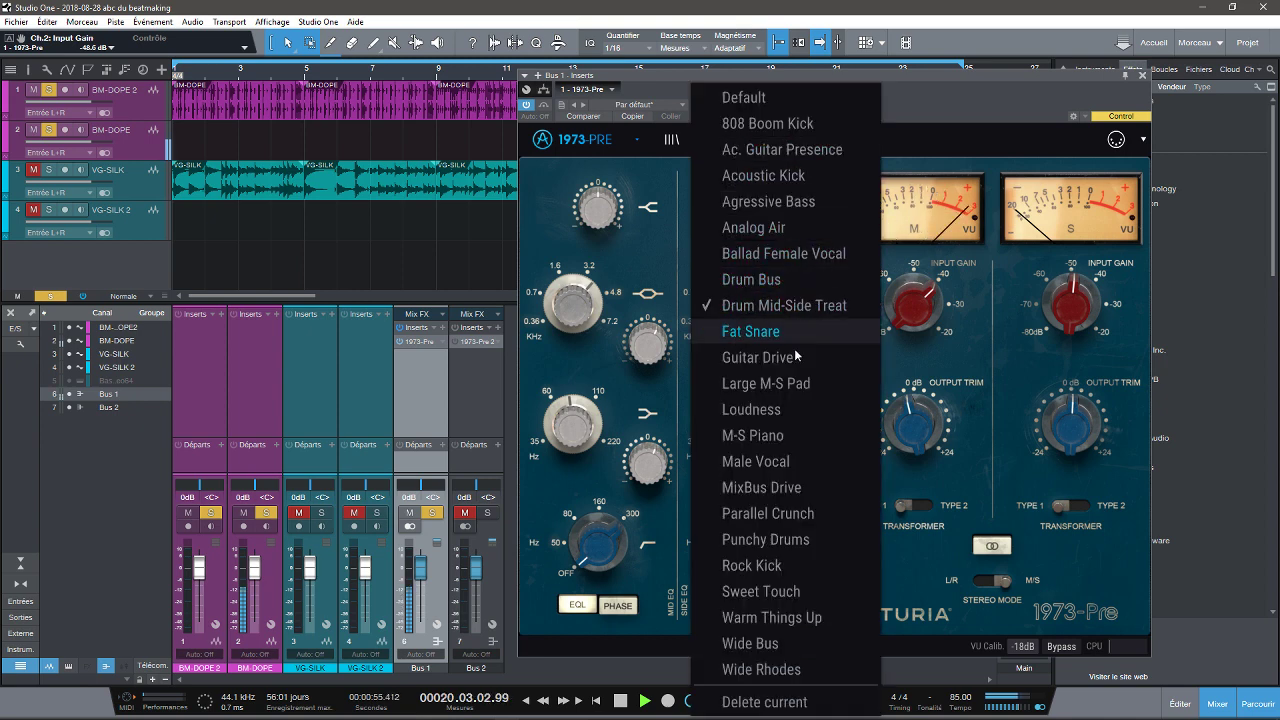
pyautogui.click(799, 490)
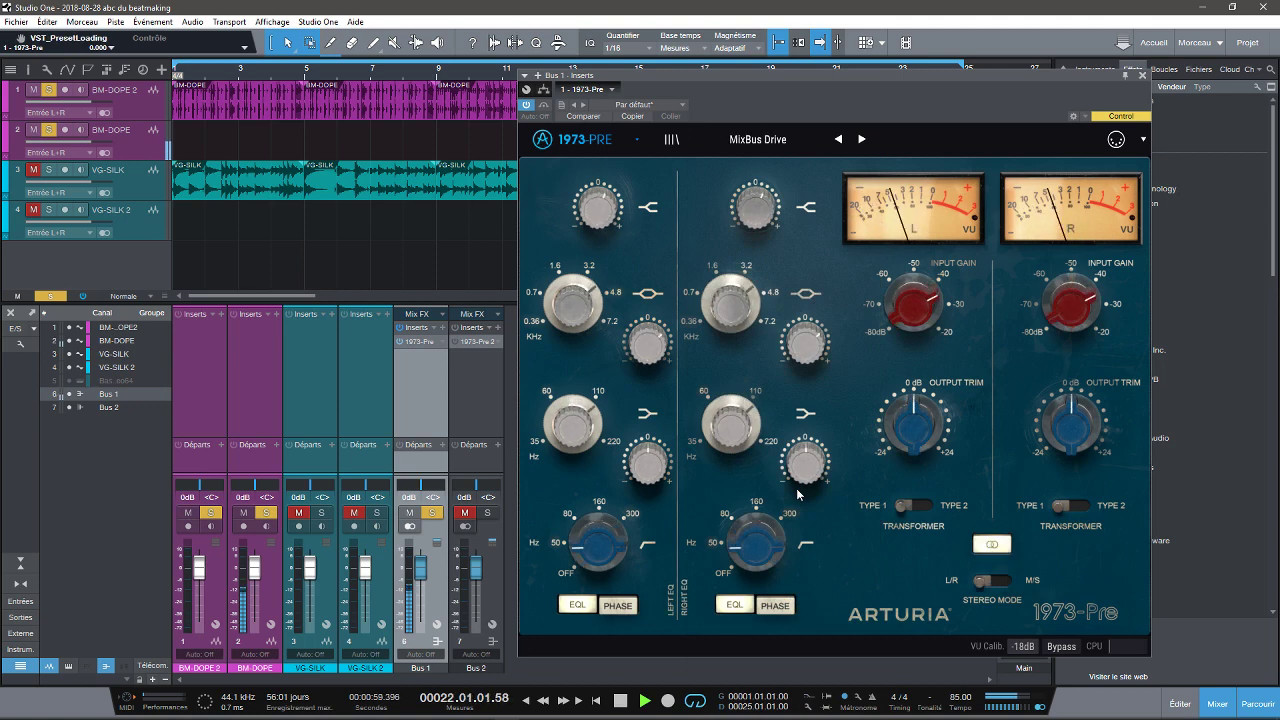
pyautogui.click(765, 147)
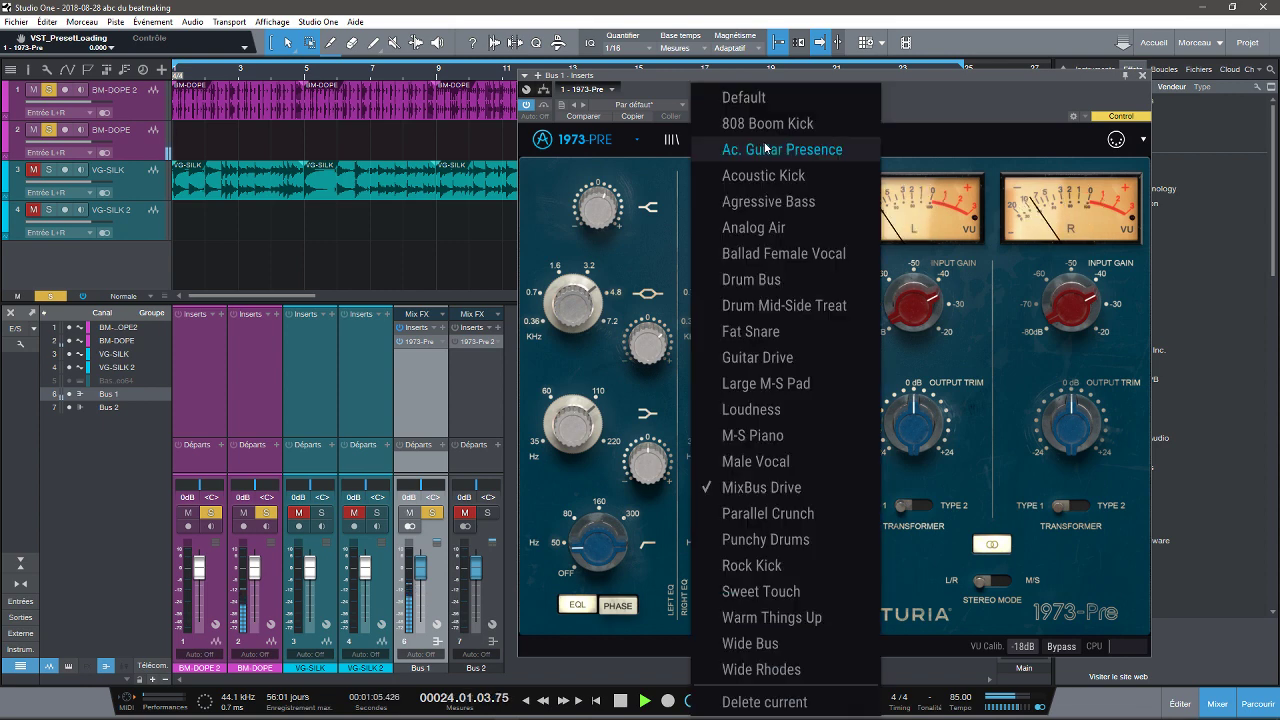
pyautogui.click(777, 513)
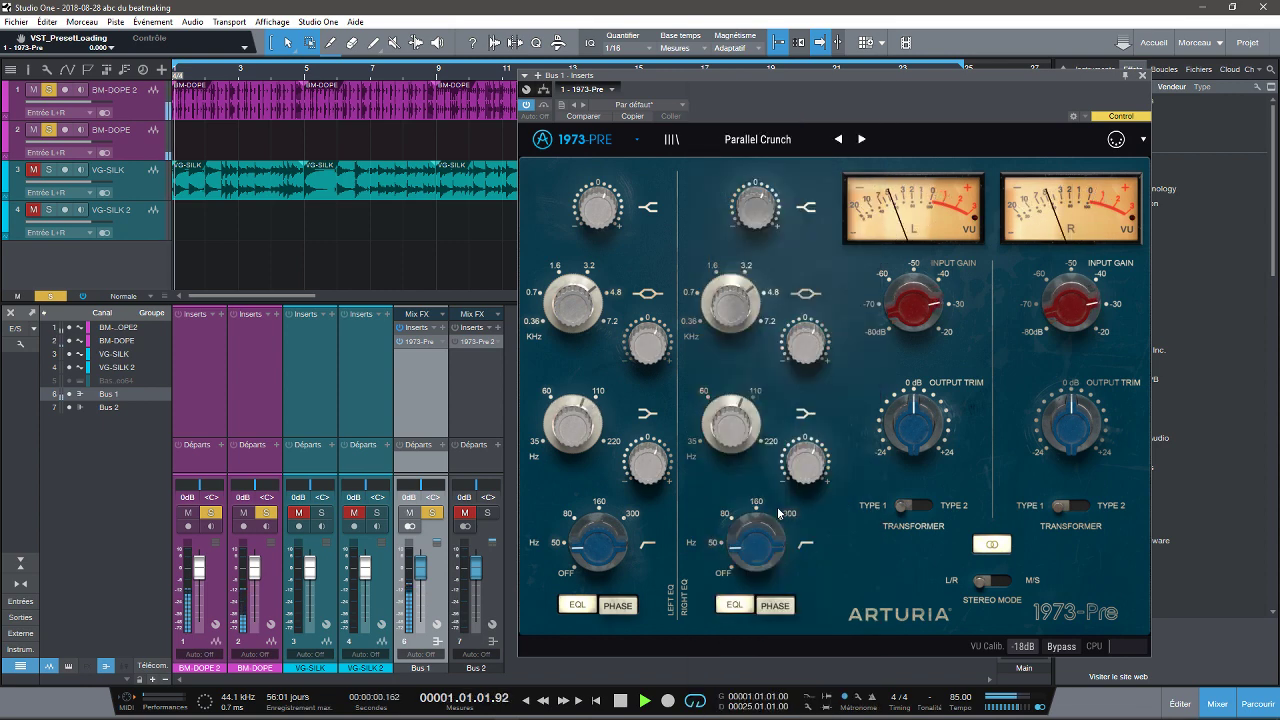
pyautogui.click(861, 141)
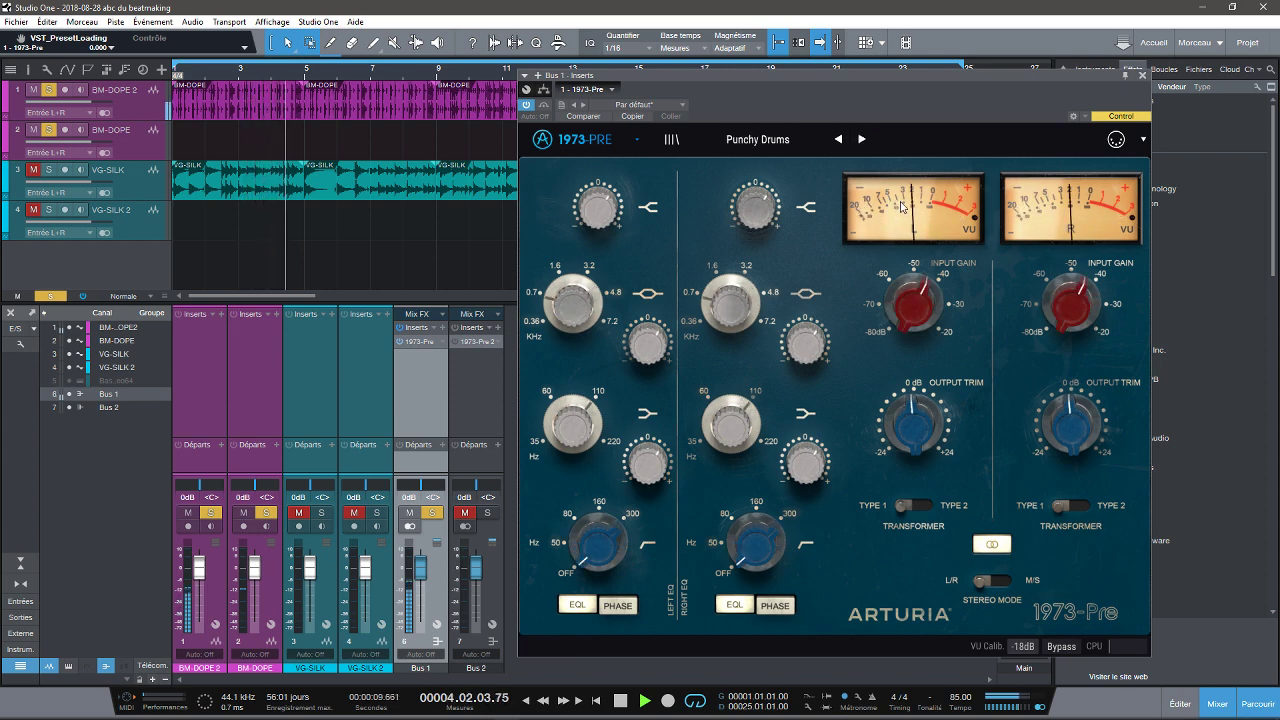
# Step: Close the Bus 1 plug-in window and unsolo Bus 1 to hear the full mix
pyautogui.click(1142, 75)
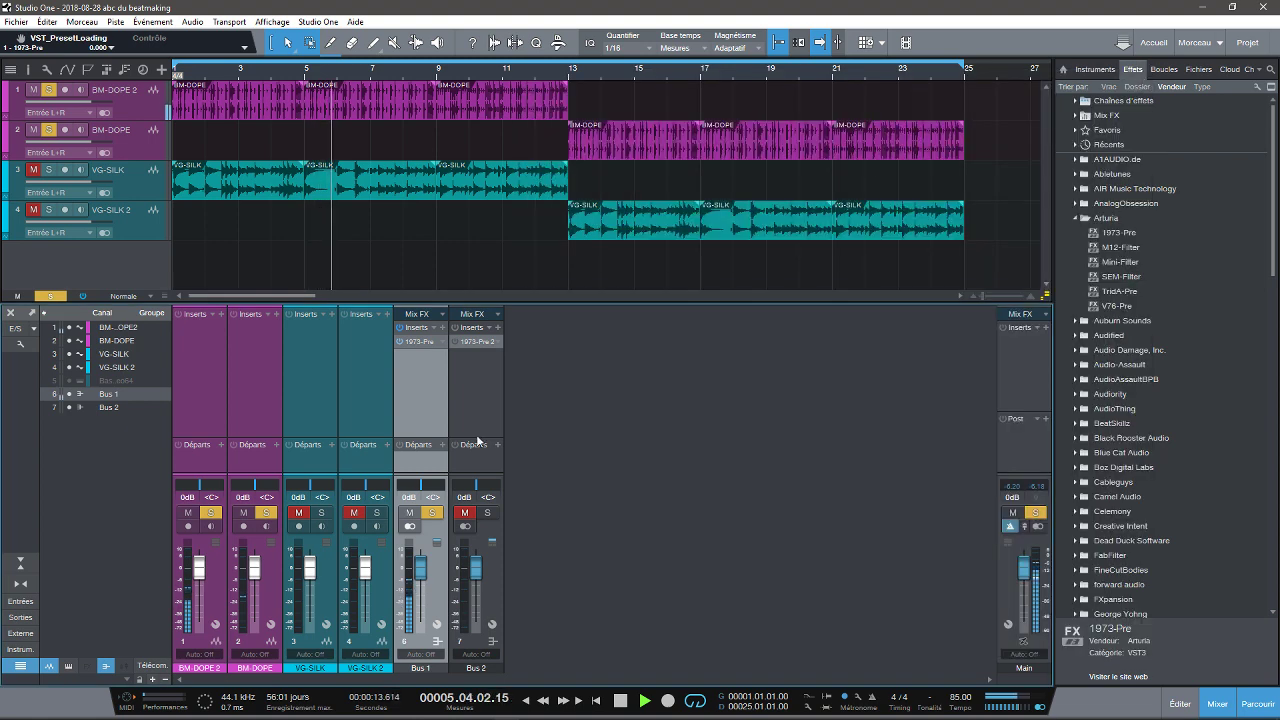
pyautogui.click(438, 513)
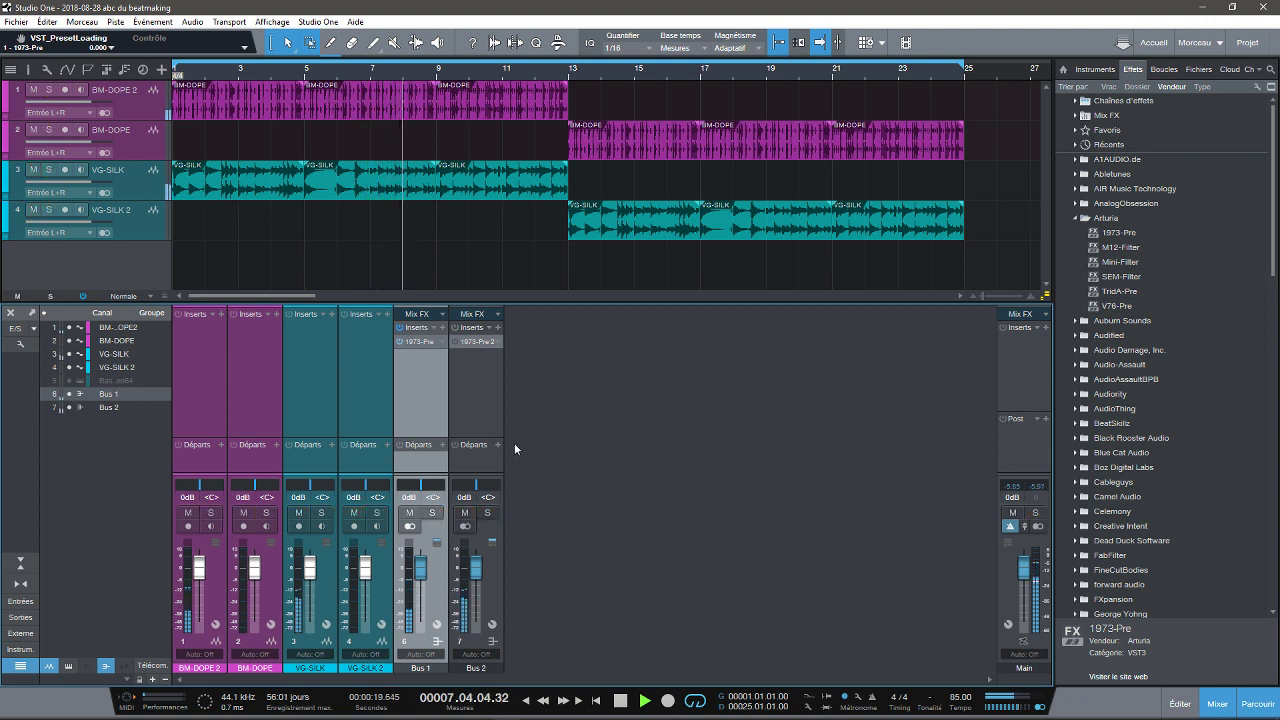
# Step: Activate the 1973-Pre insert on Bus 2, open its window and move it clear of the mixer channels
pyautogui.click(455, 341)
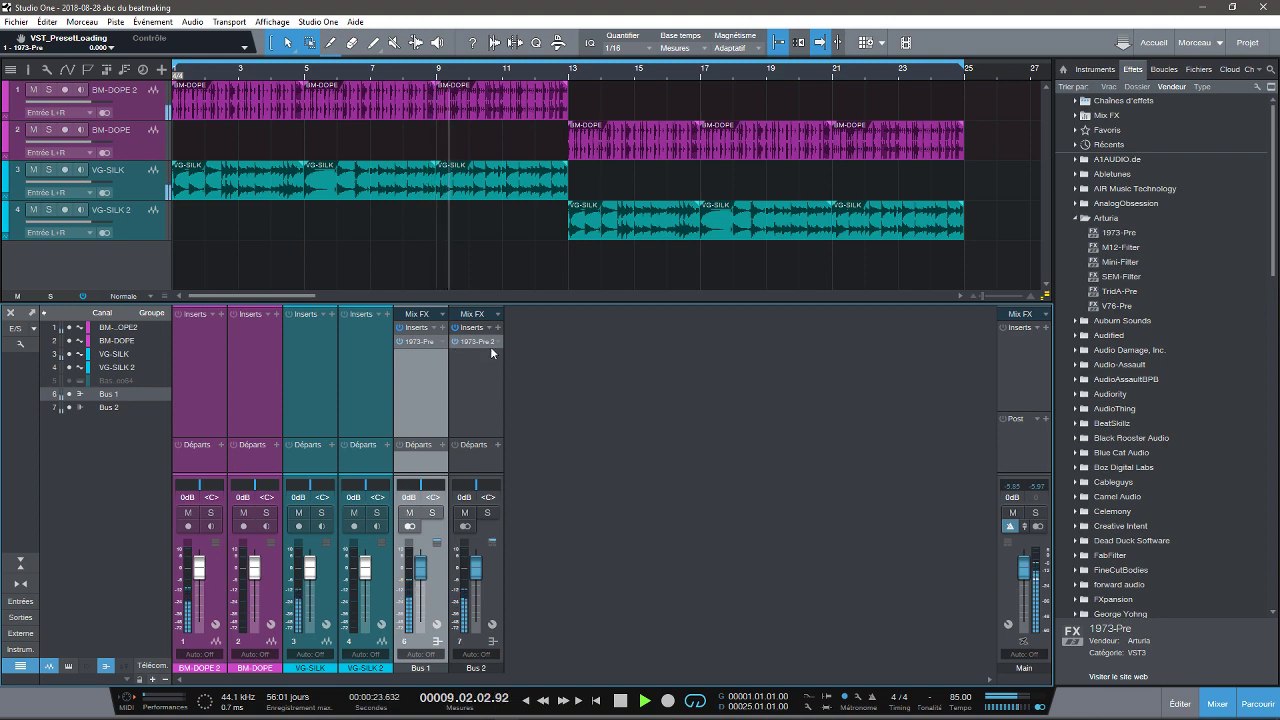
pyautogui.doubleClick(488, 342)
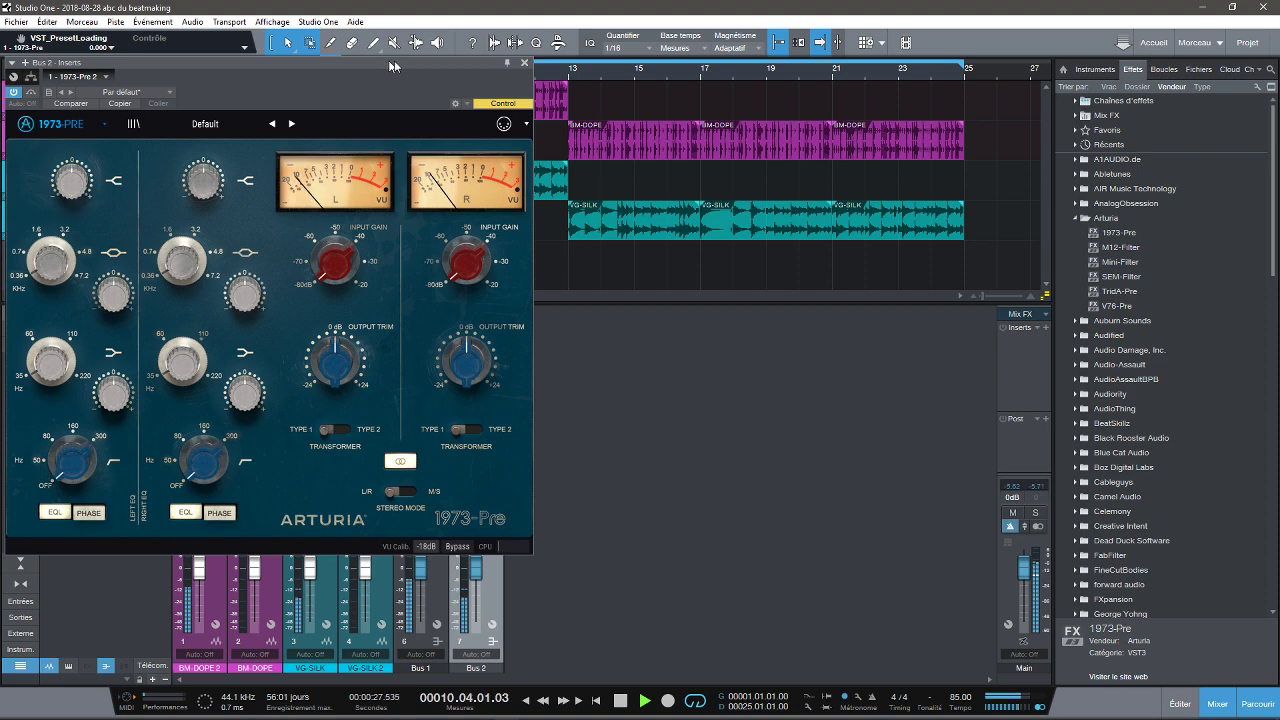
pyautogui.moveTo(383, 59); pyautogui.dragTo(942, 113)
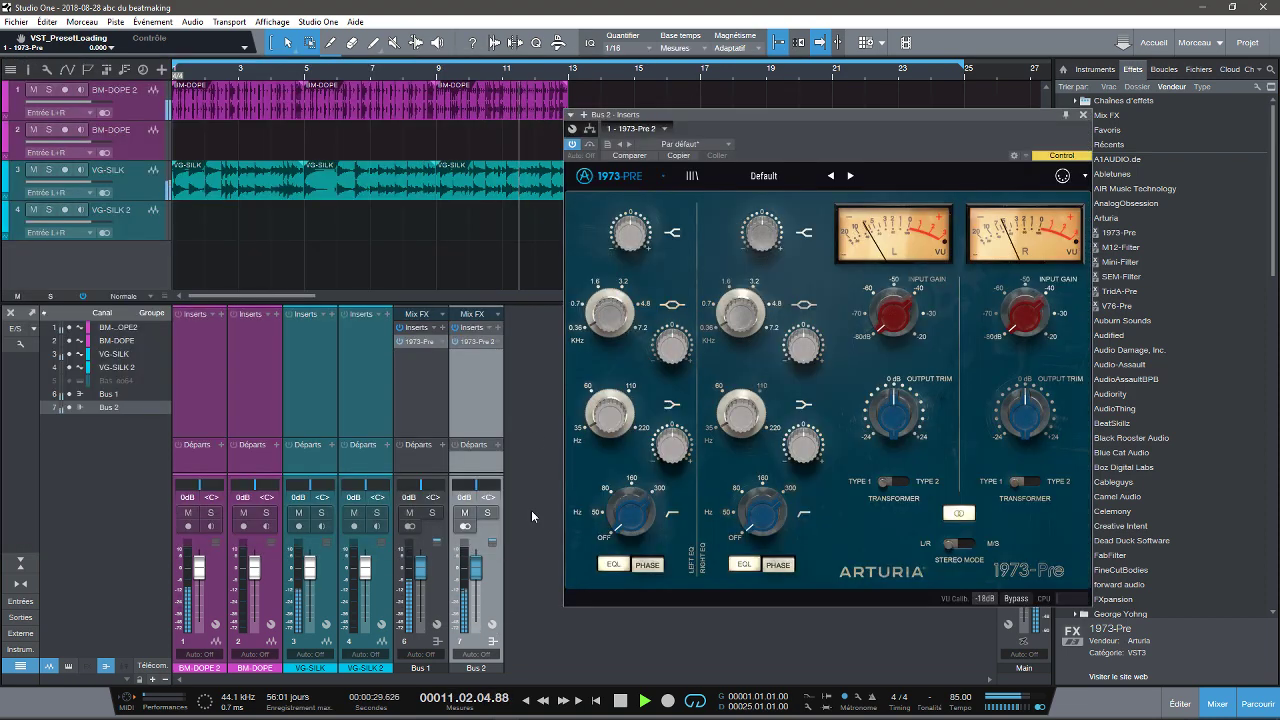
# Step: Solo Bus 2 and restart playback from the beginning of the song
pyautogui.click(487, 513)
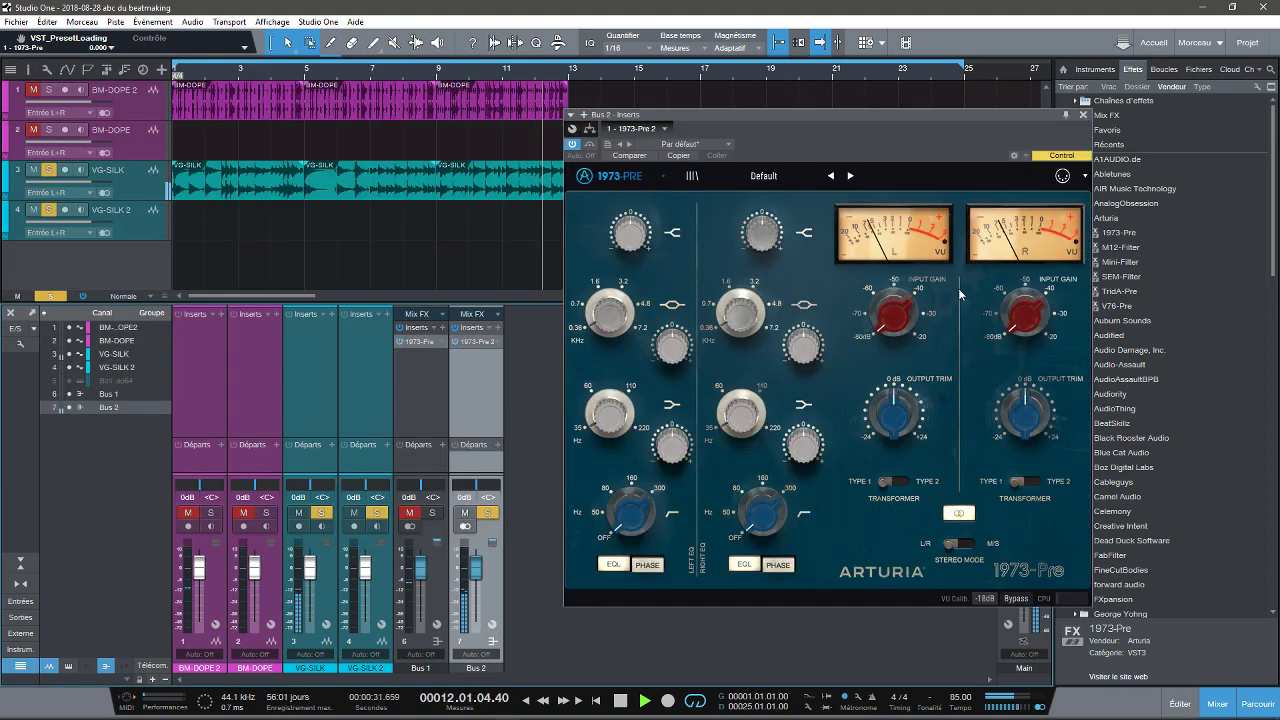
pyautogui.press('space')
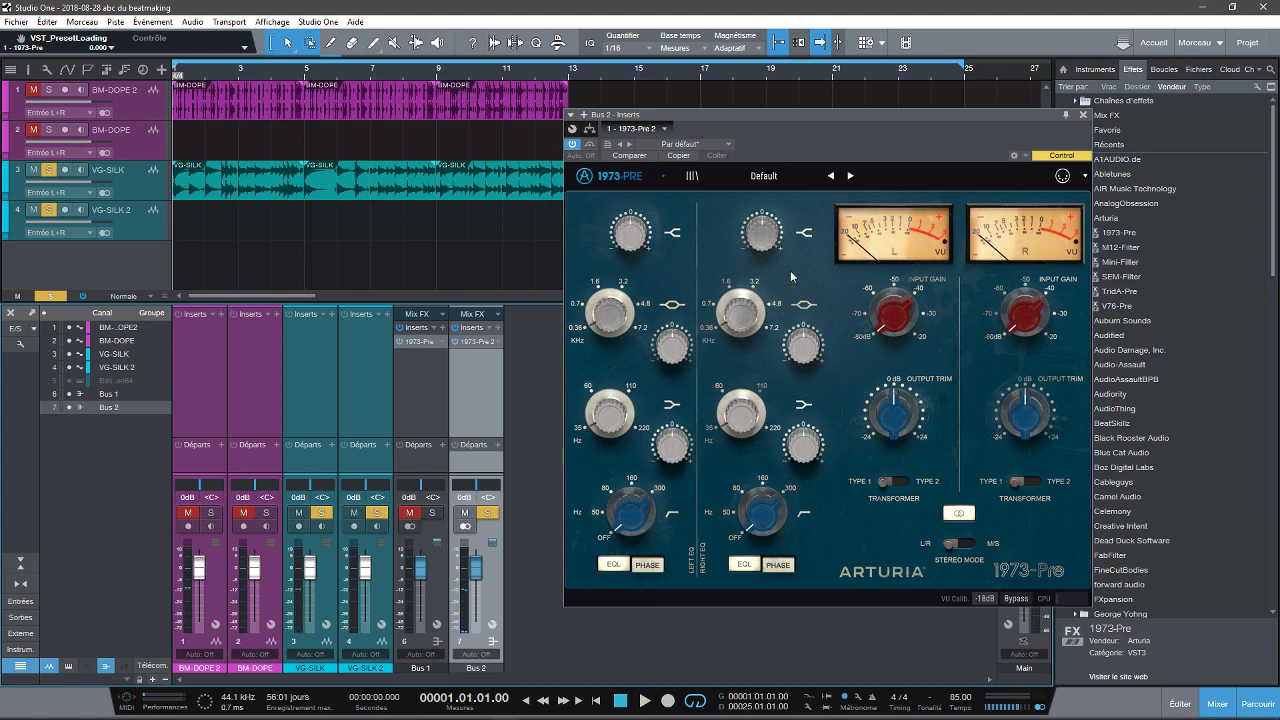
pyautogui.press('space')
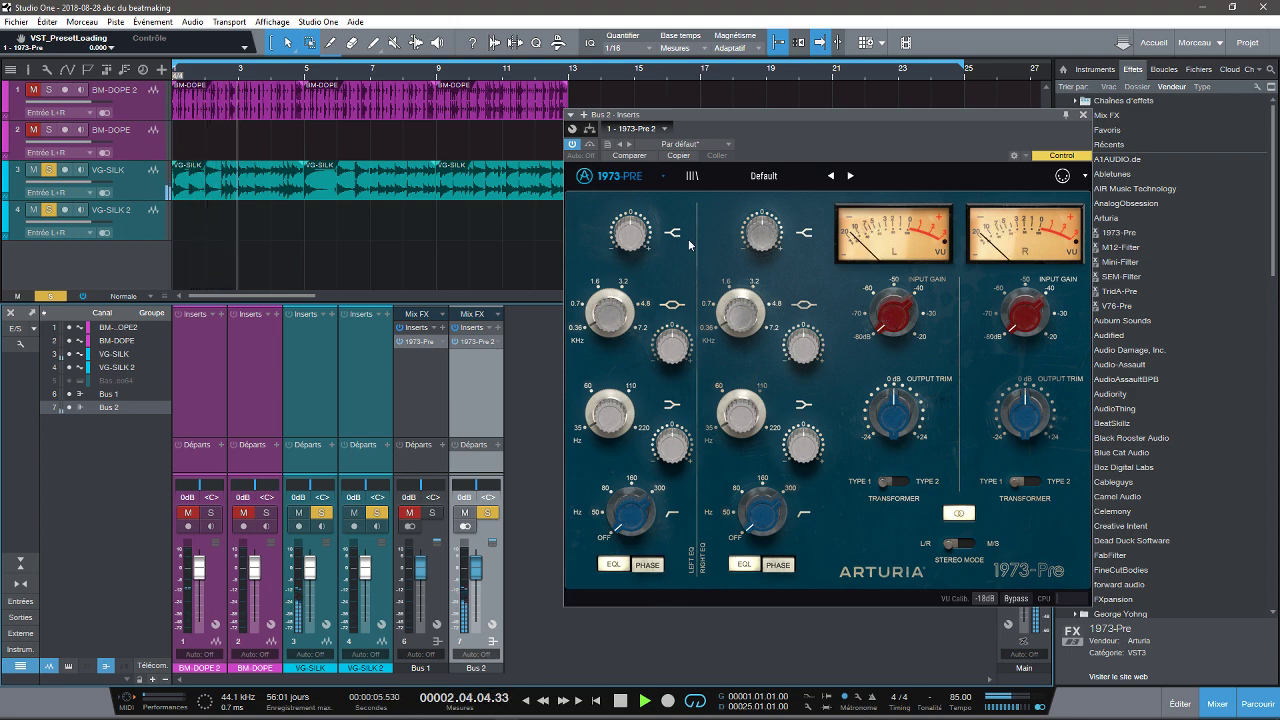
# Step: Raise the high shelf on Bus 2, boost the presence gain to about +8.1 dB and set the input gain to about -39.4 dB
pyautogui.moveTo(630, 234); pyautogui.dragTo(607, 207)
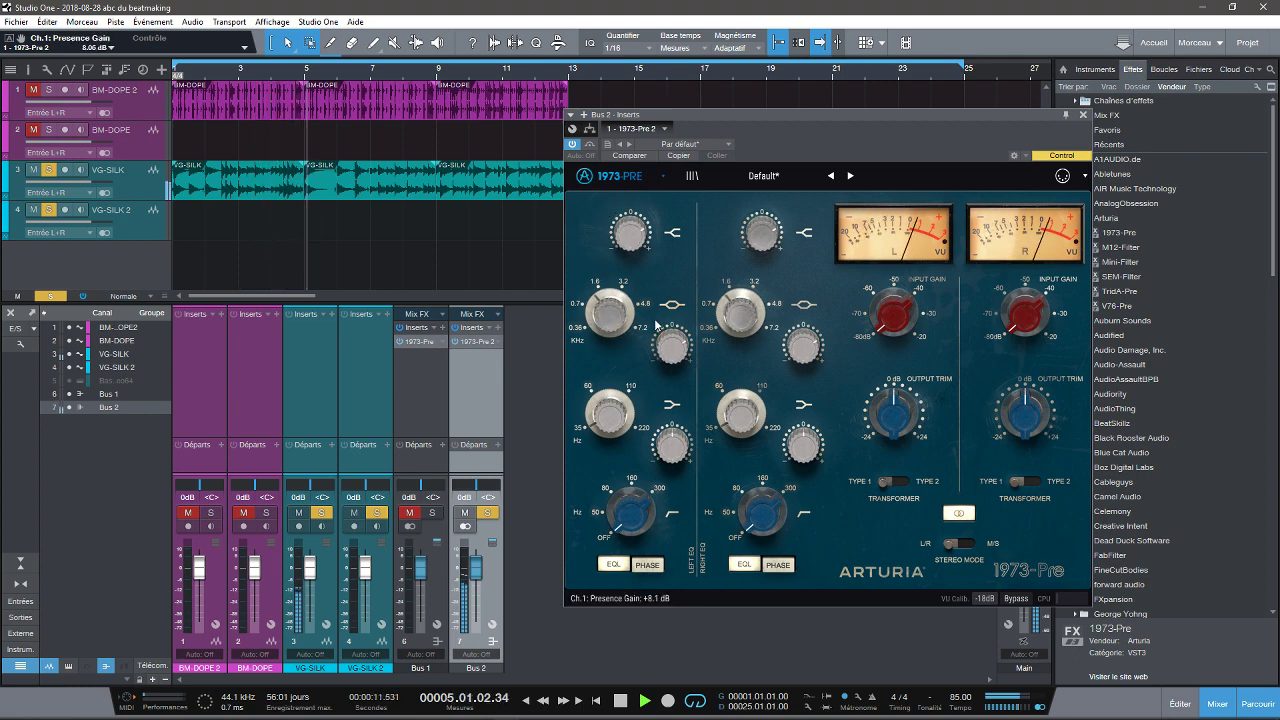
pyautogui.moveTo(656, 325); pyautogui.dragTo(657, 329)
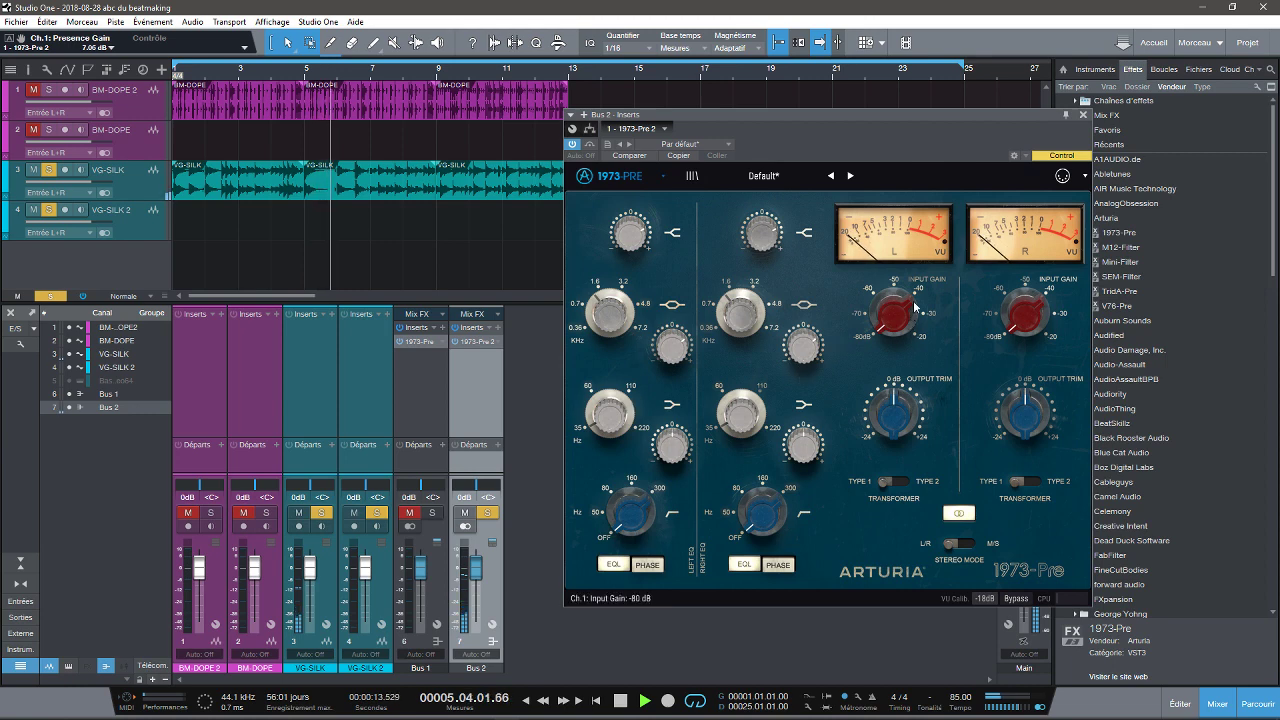
pyautogui.moveTo(914, 305); pyautogui.dragTo(905, 198)
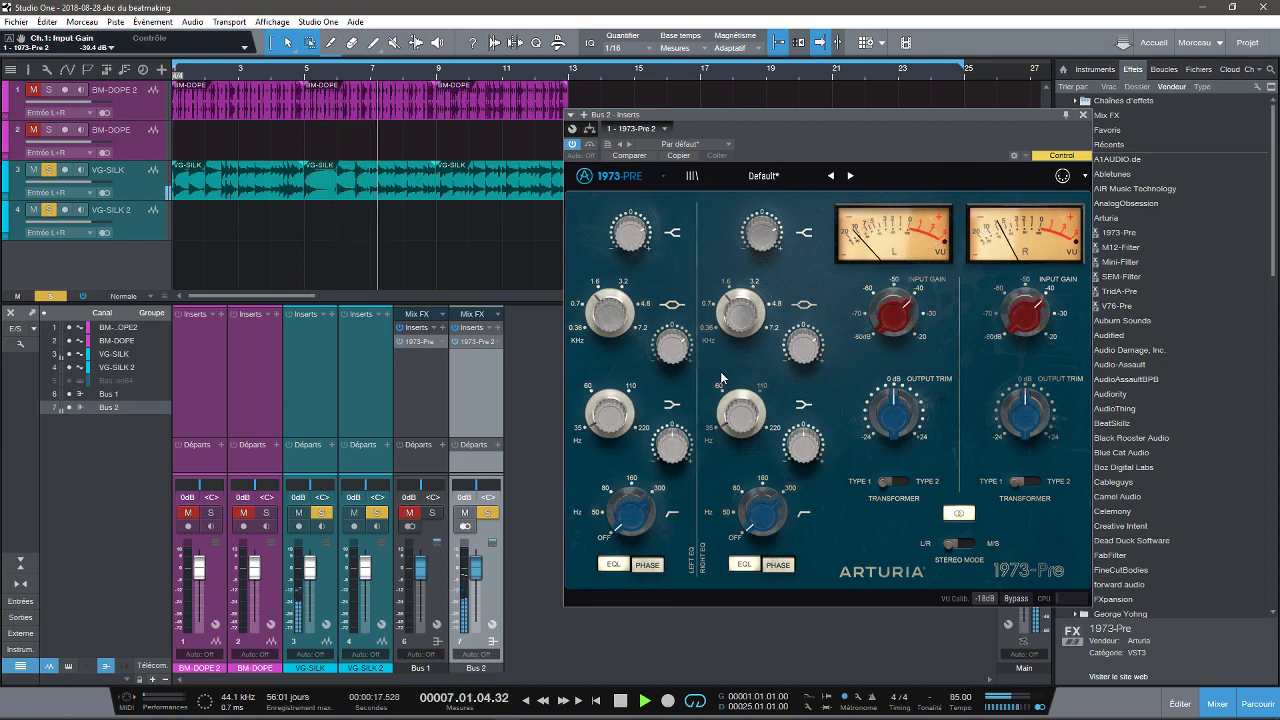
# Step: Boost the low-shelf gain to about 5.8 dB, engage the high-pass filter and raise the low-shelf frequency on Bus 2
pyautogui.moveTo(661, 447); pyautogui.dragTo(661, 425)
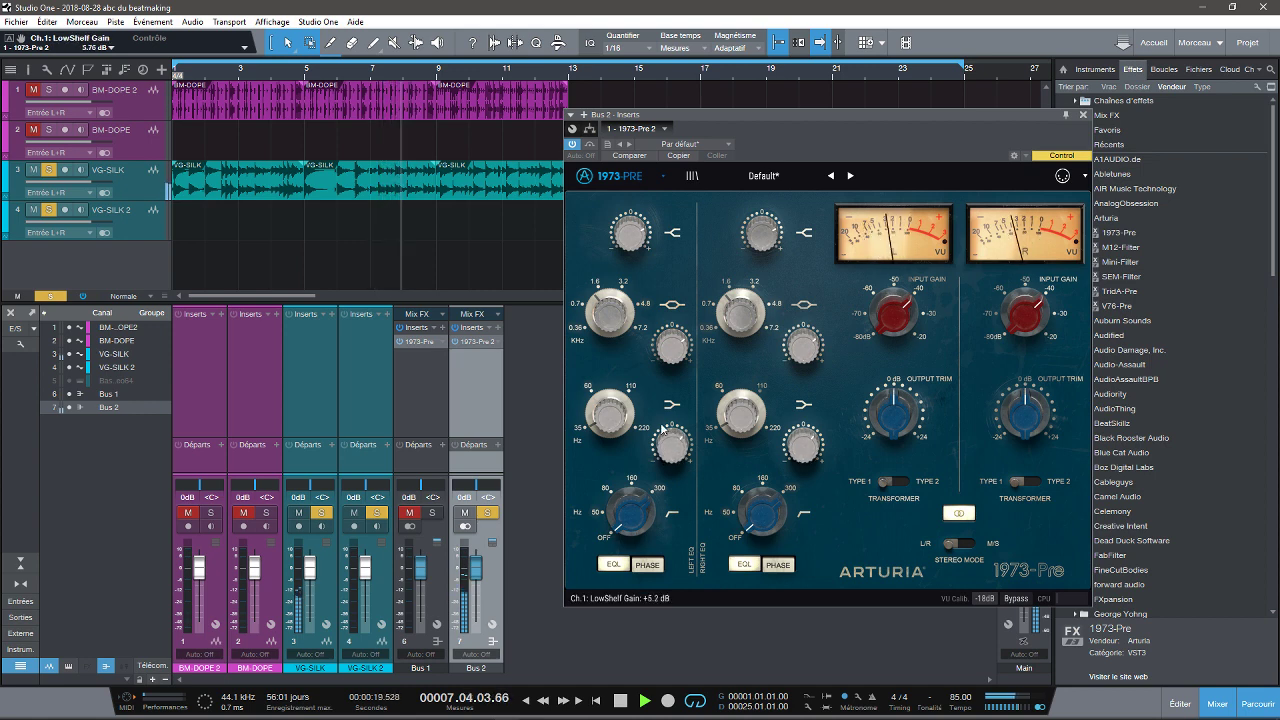
pyautogui.moveTo(634, 507); pyautogui.dragTo(627, 446)
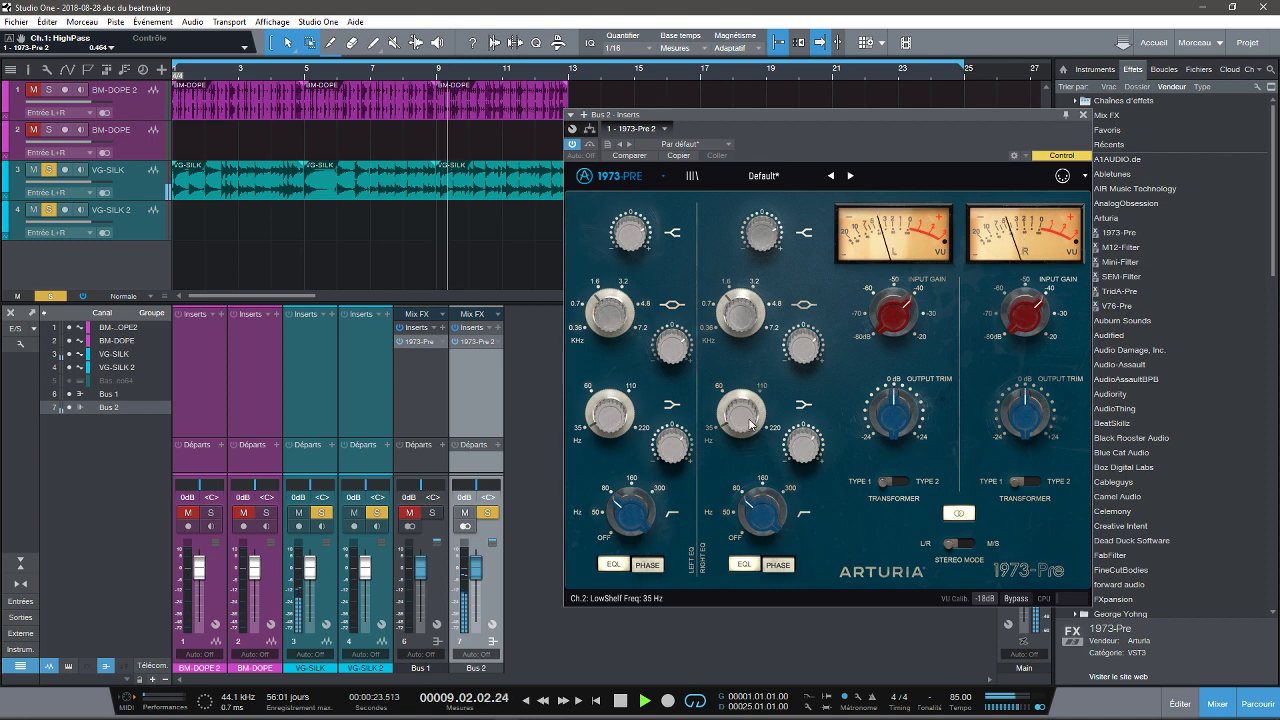
pyautogui.moveTo(750, 420); pyautogui.dragTo(738, 358)
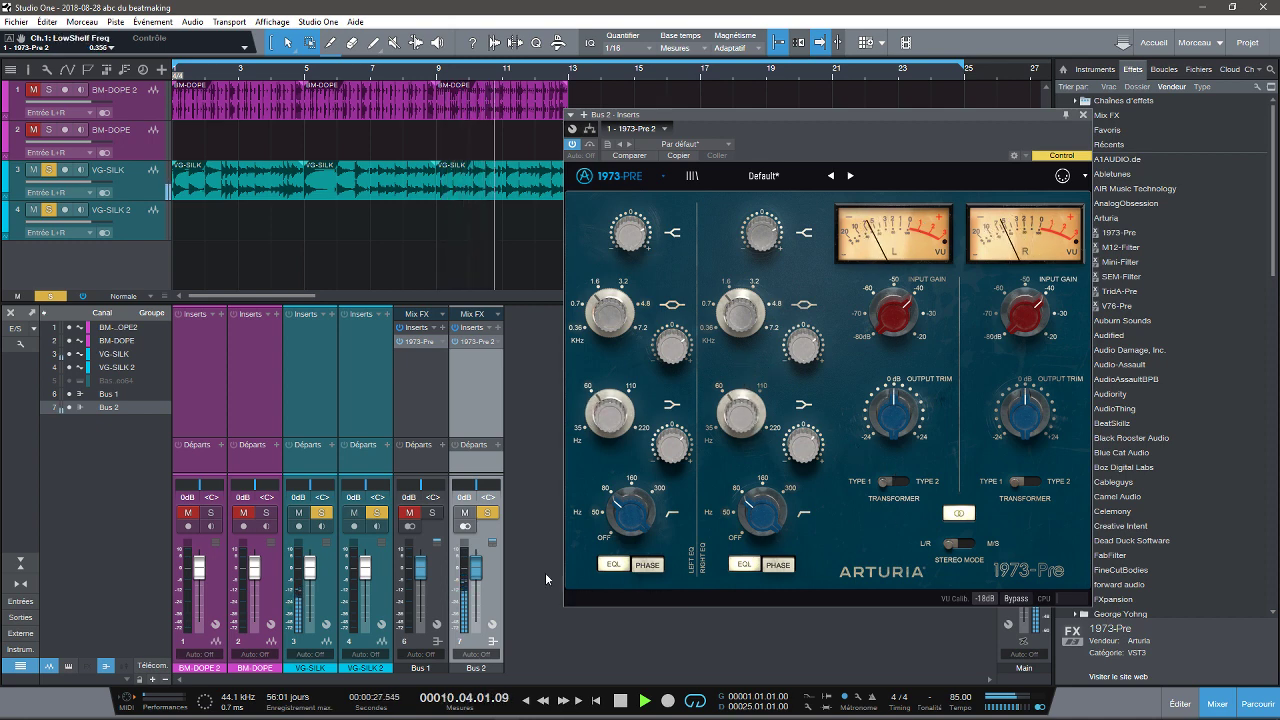
# Step: Unsolo Bus 2 and lower its 1973-Pre output trim to about -5.6 dB within the full mix
pyautogui.click(487, 512)
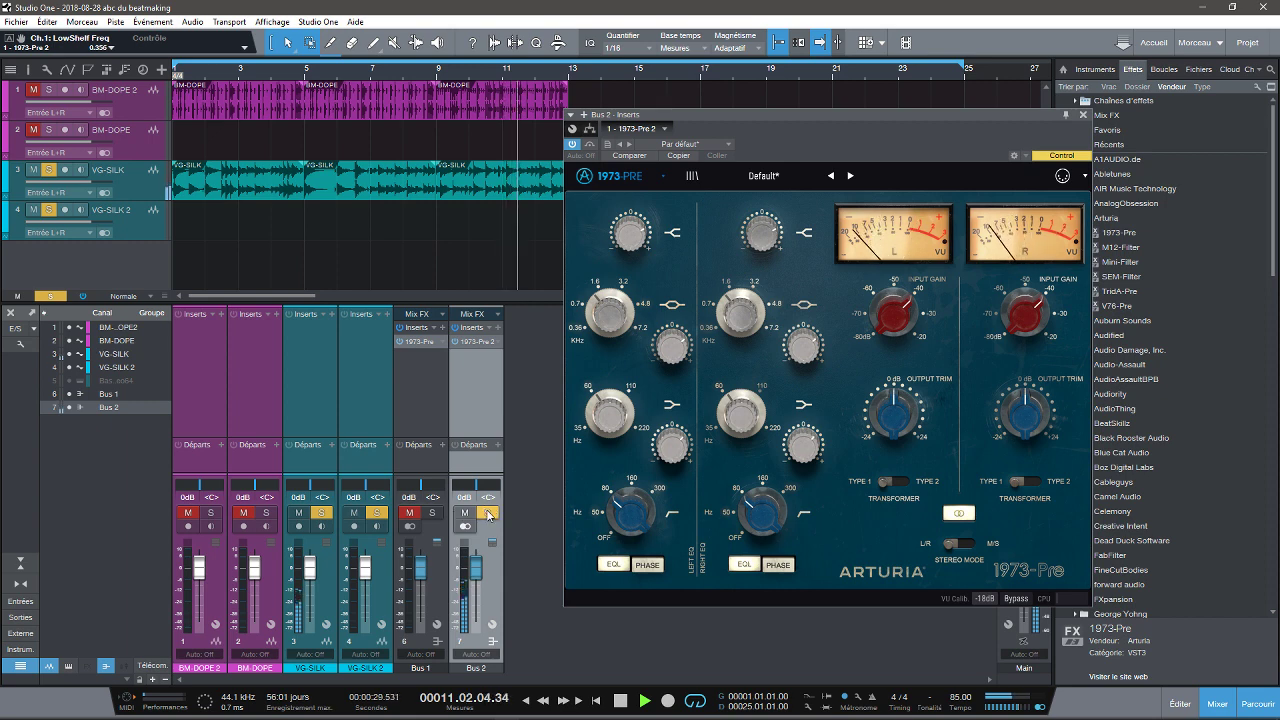
pyautogui.click(487, 513)
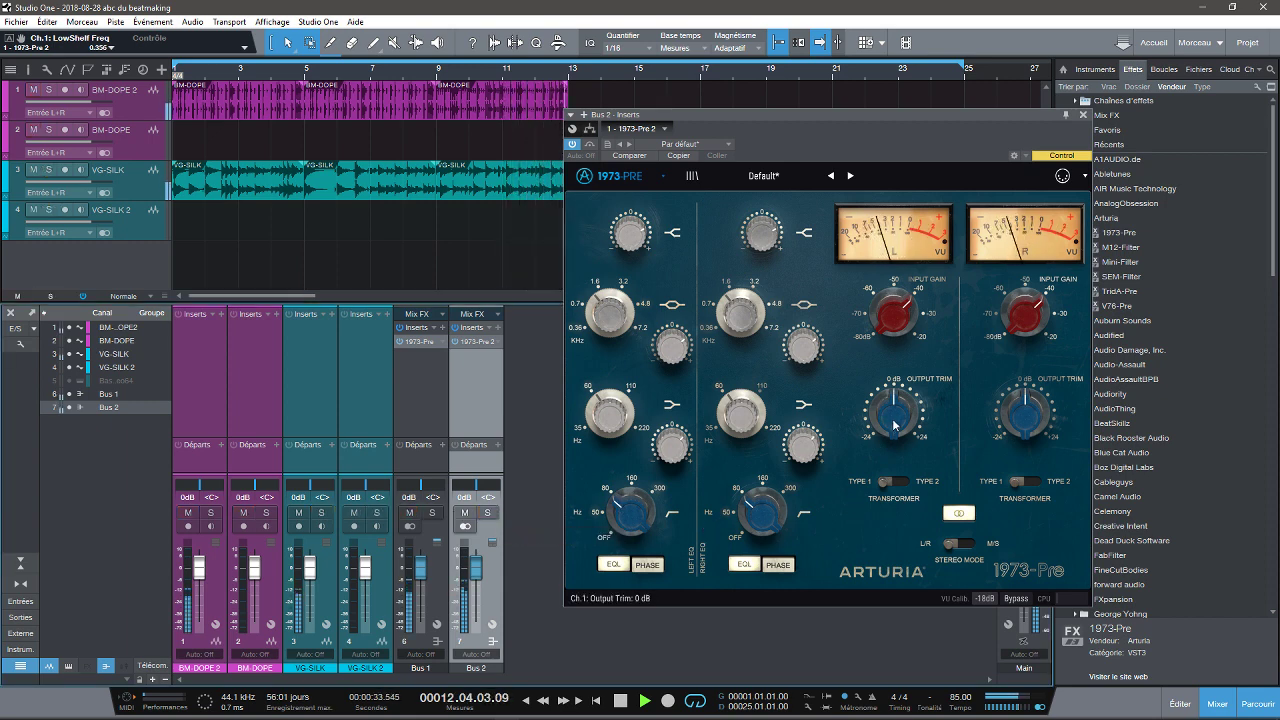
pyautogui.moveTo(893, 425); pyautogui.dragTo(891, 431)
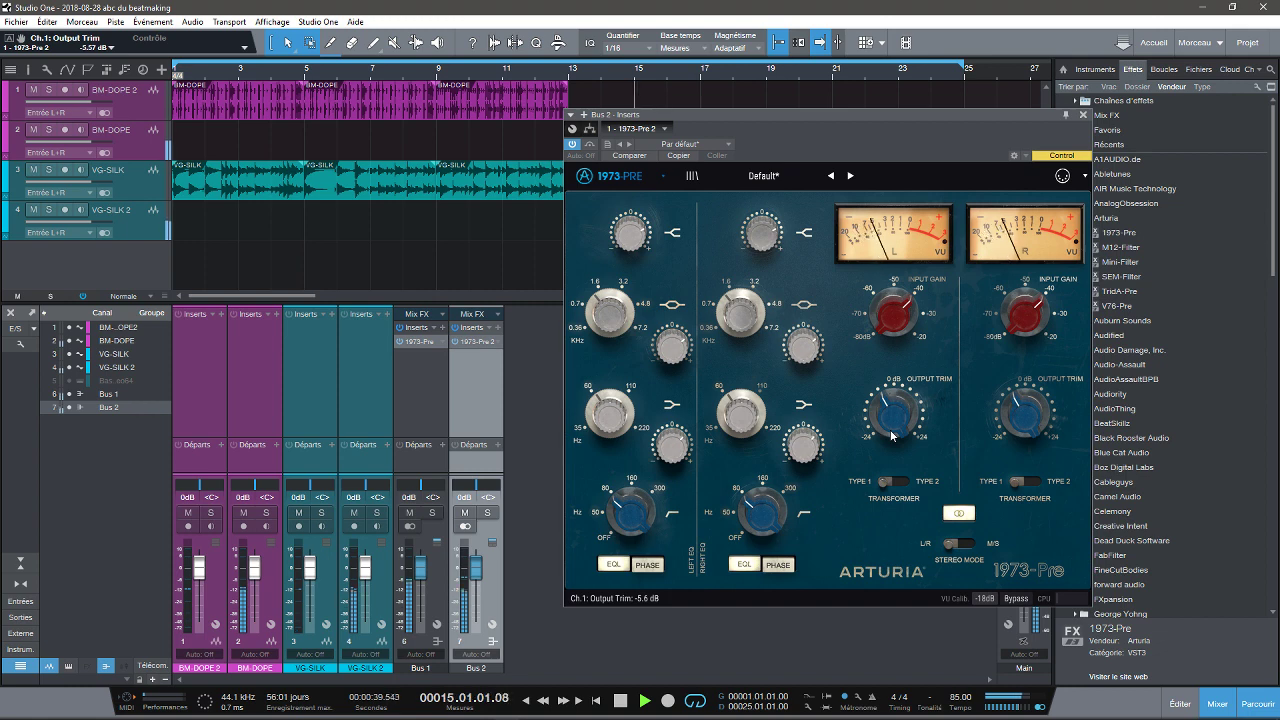
# Step: Restart playback from the beginning and audition the Ac. Guitar Presence and Analog Air presets on Bus 2
pyautogui.press('space')
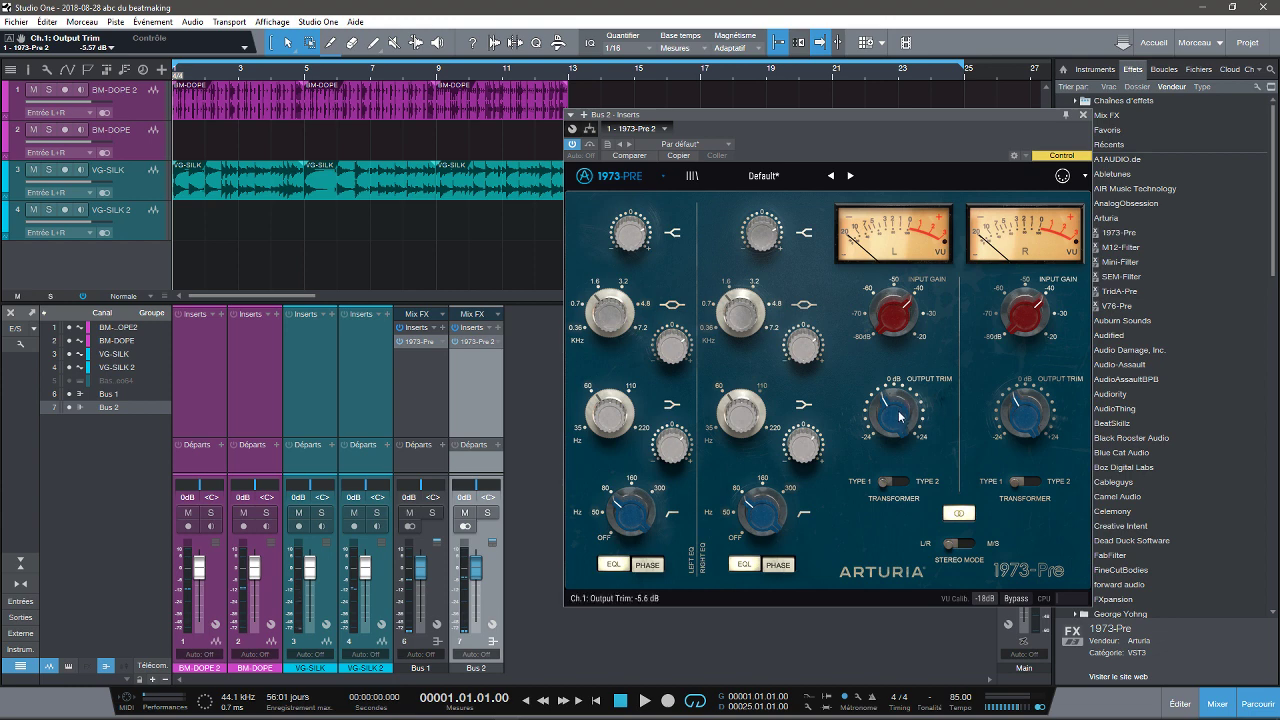
pyautogui.press('space')
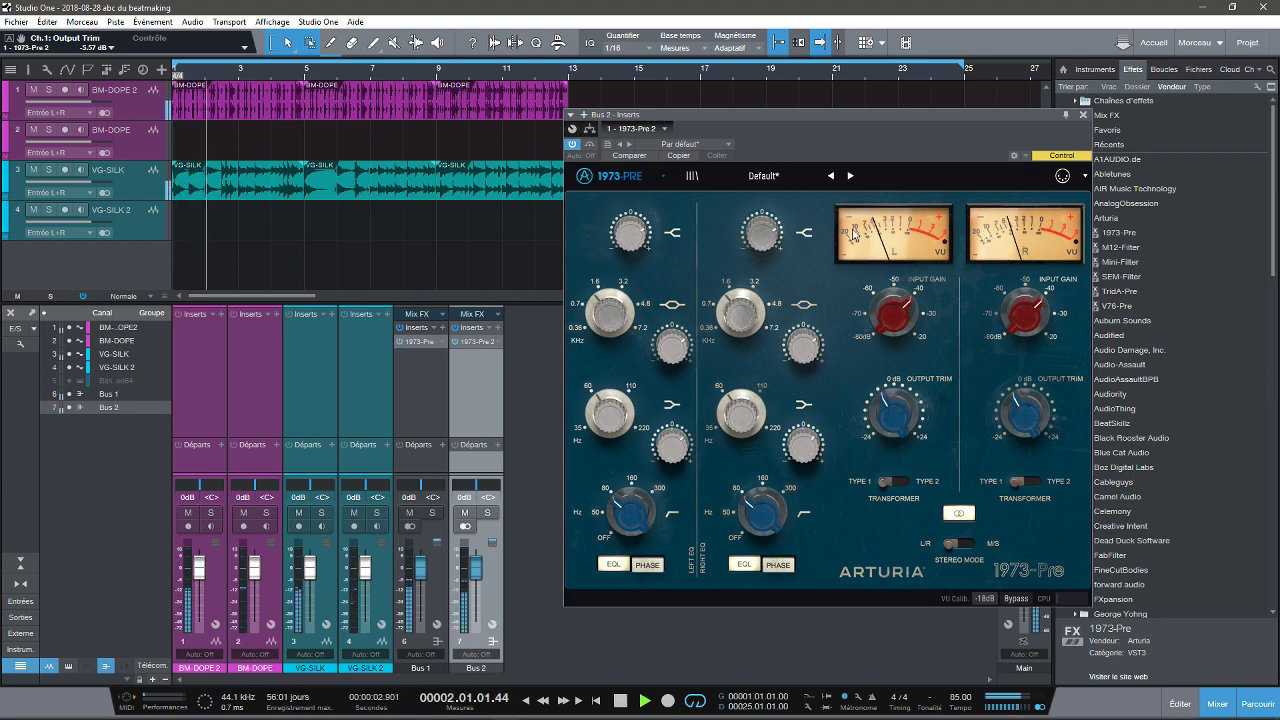
pyautogui.click(758, 180)
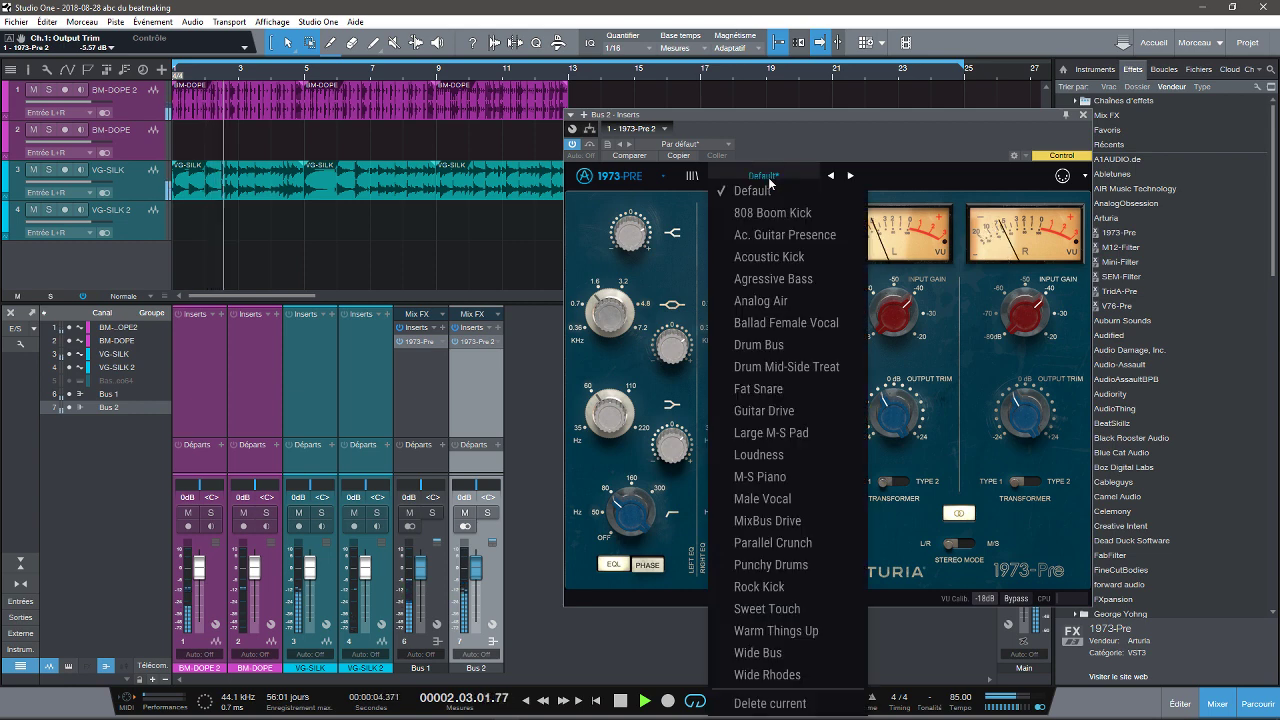
pyautogui.click(791, 236)
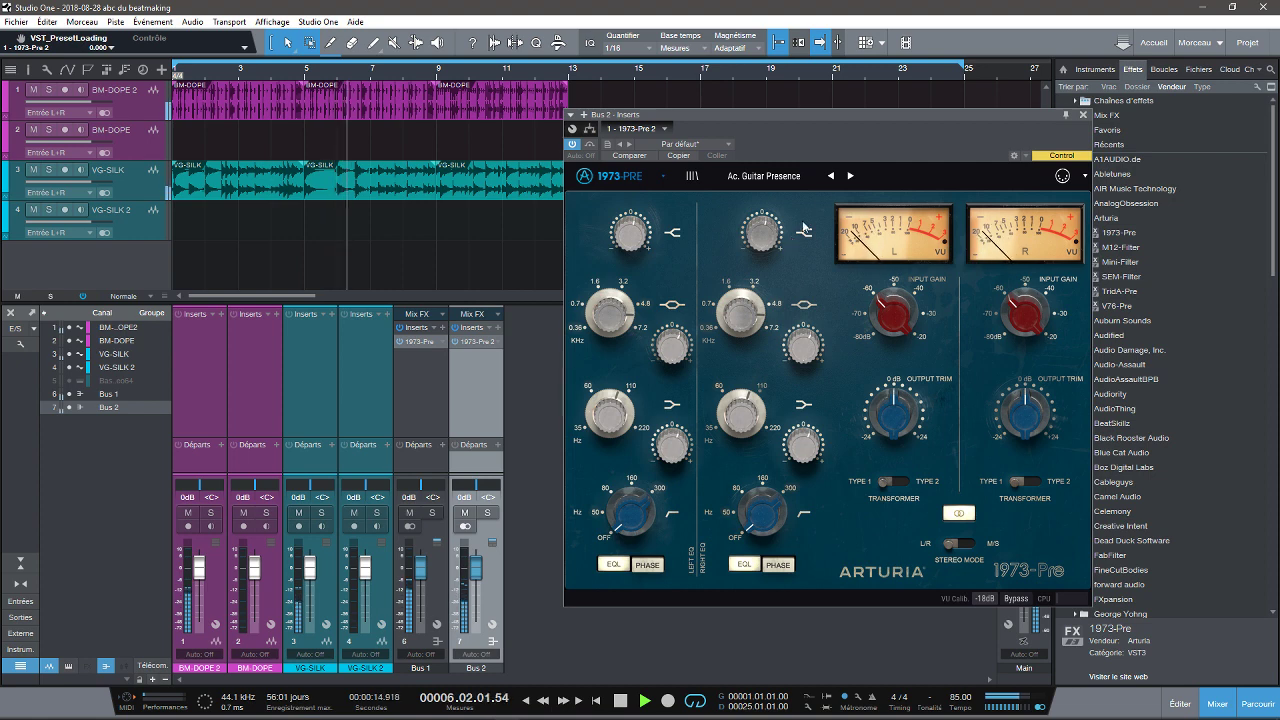
pyautogui.click(762, 179)
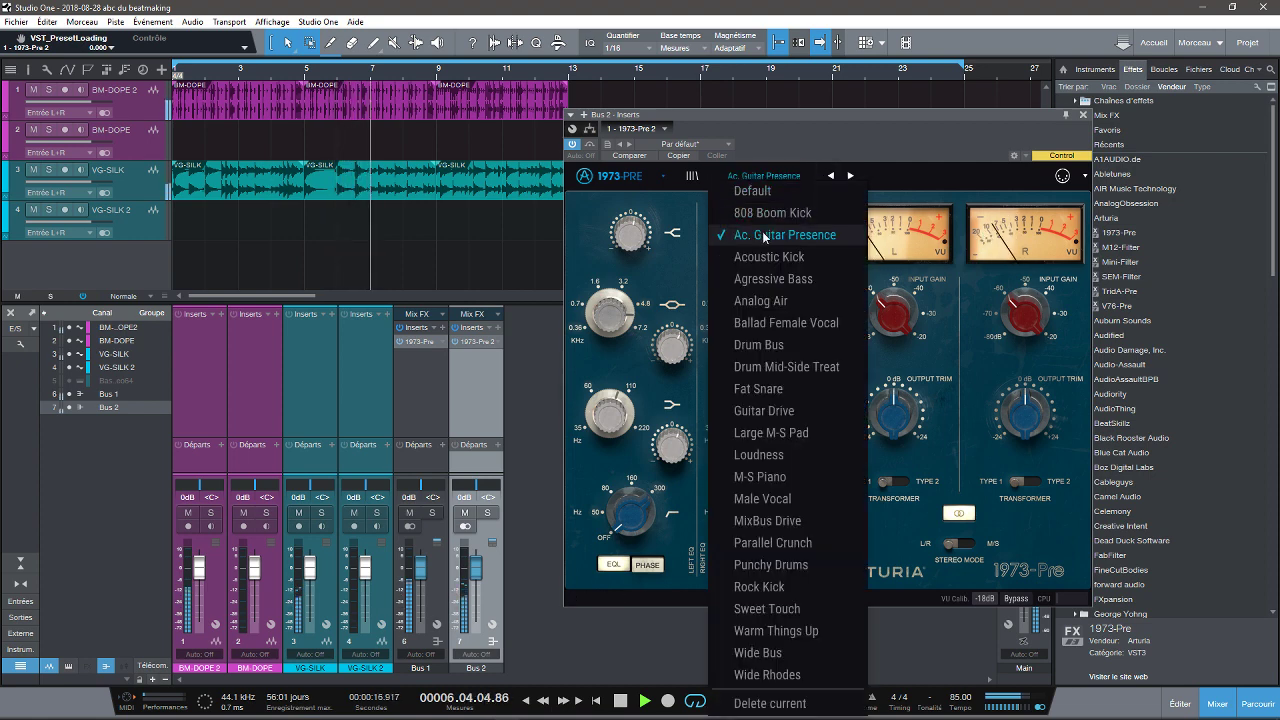
pyautogui.click(770, 300)
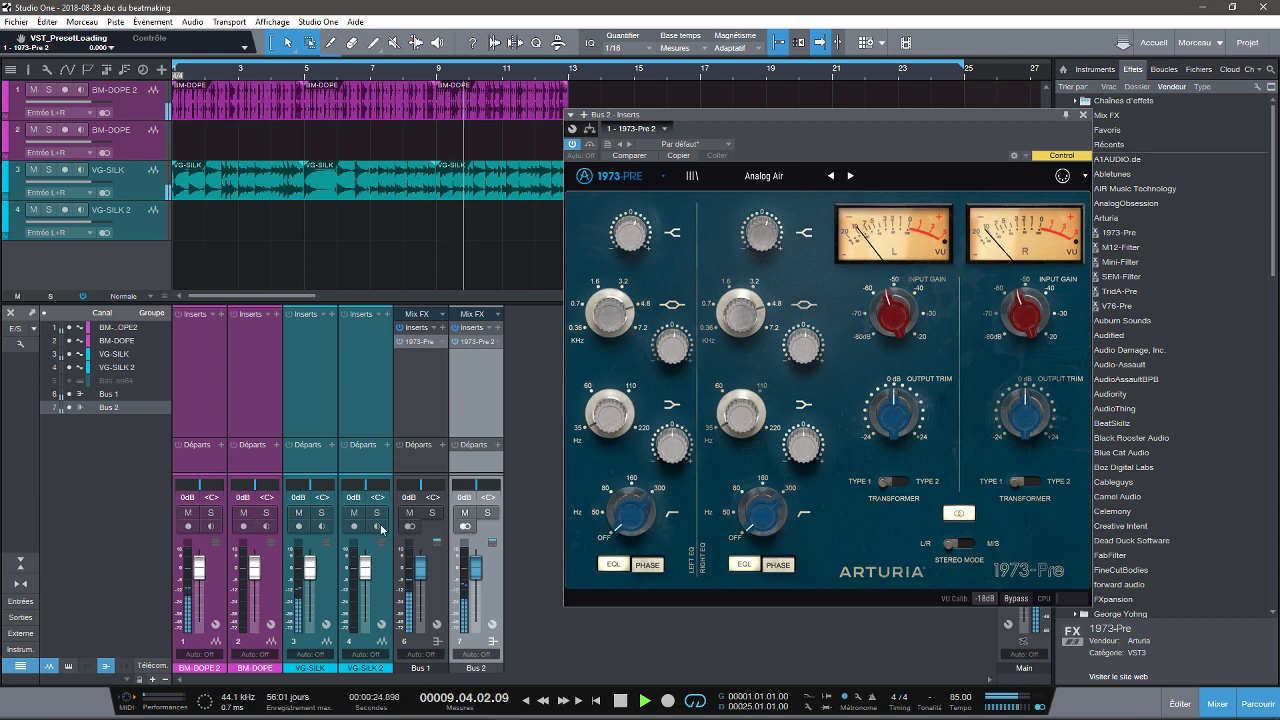
# Step: Solo Bus 2, compare the Ac. Guitar Presence preset again and load the Guitar Drive preset
pyautogui.click(487, 512)
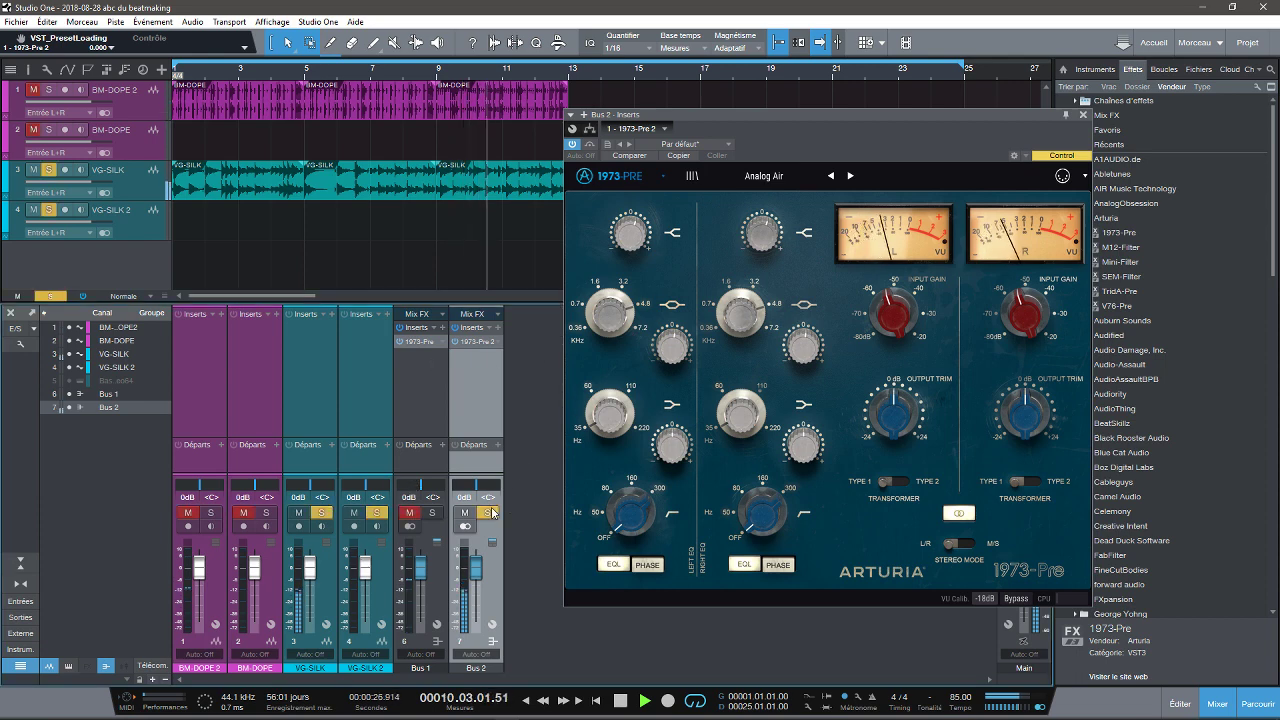
pyautogui.click(762, 176)
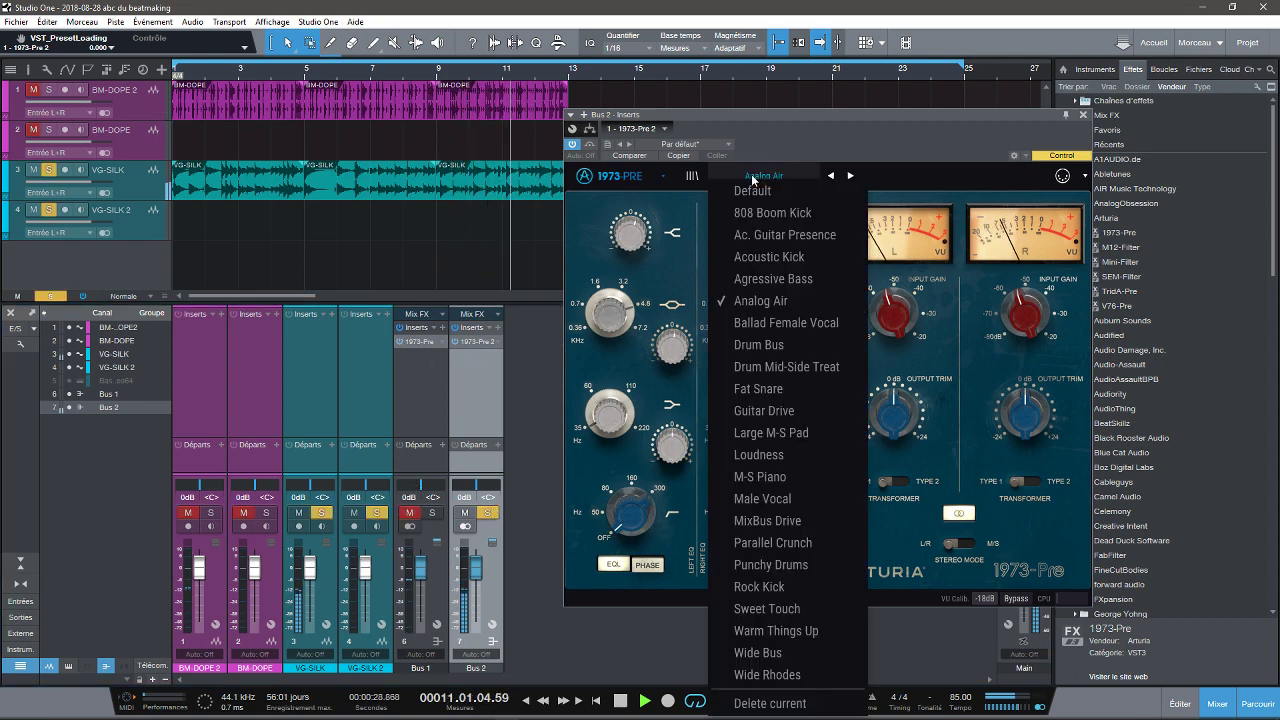
pyautogui.click(768, 240)
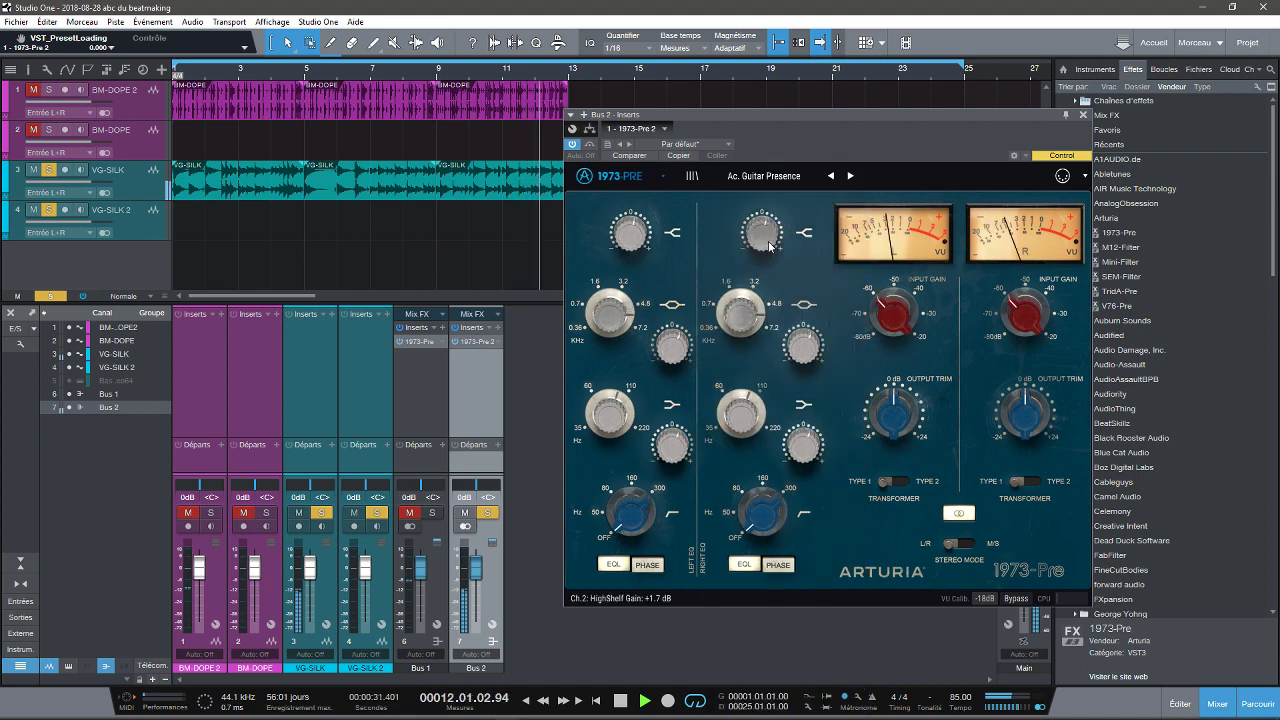
pyautogui.click(785, 177)
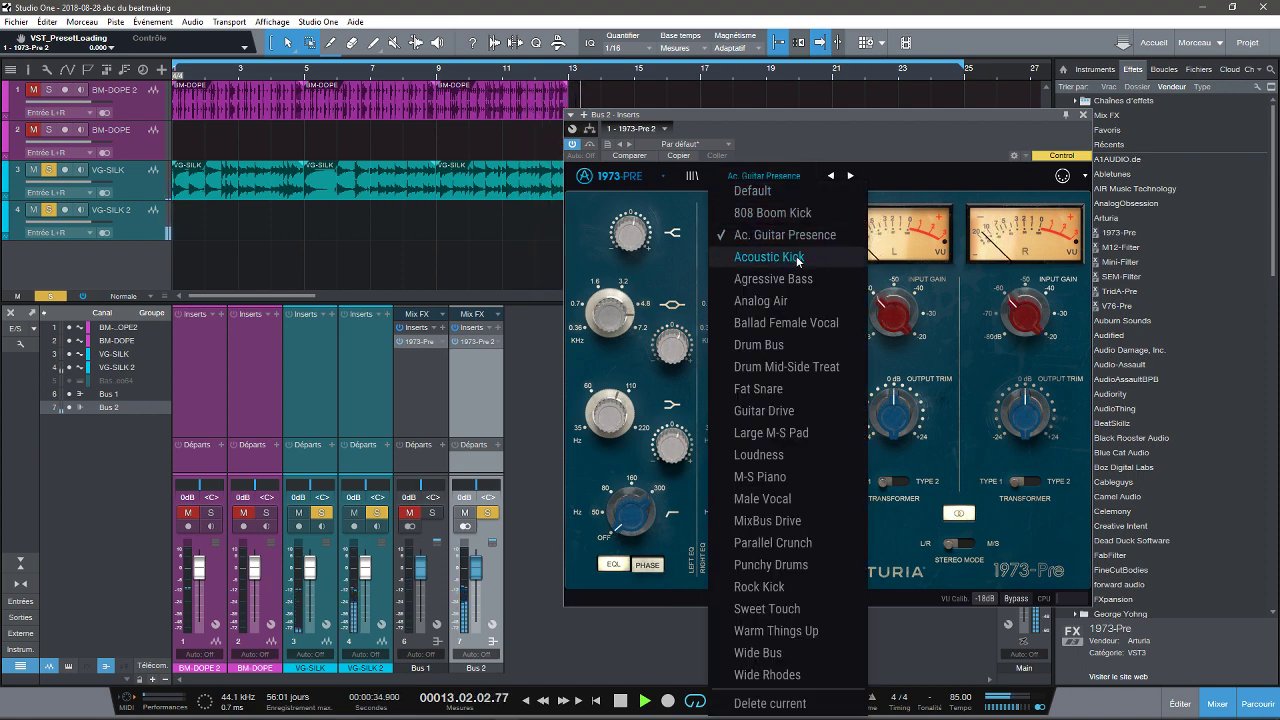
pyautogui.click(765, 411)
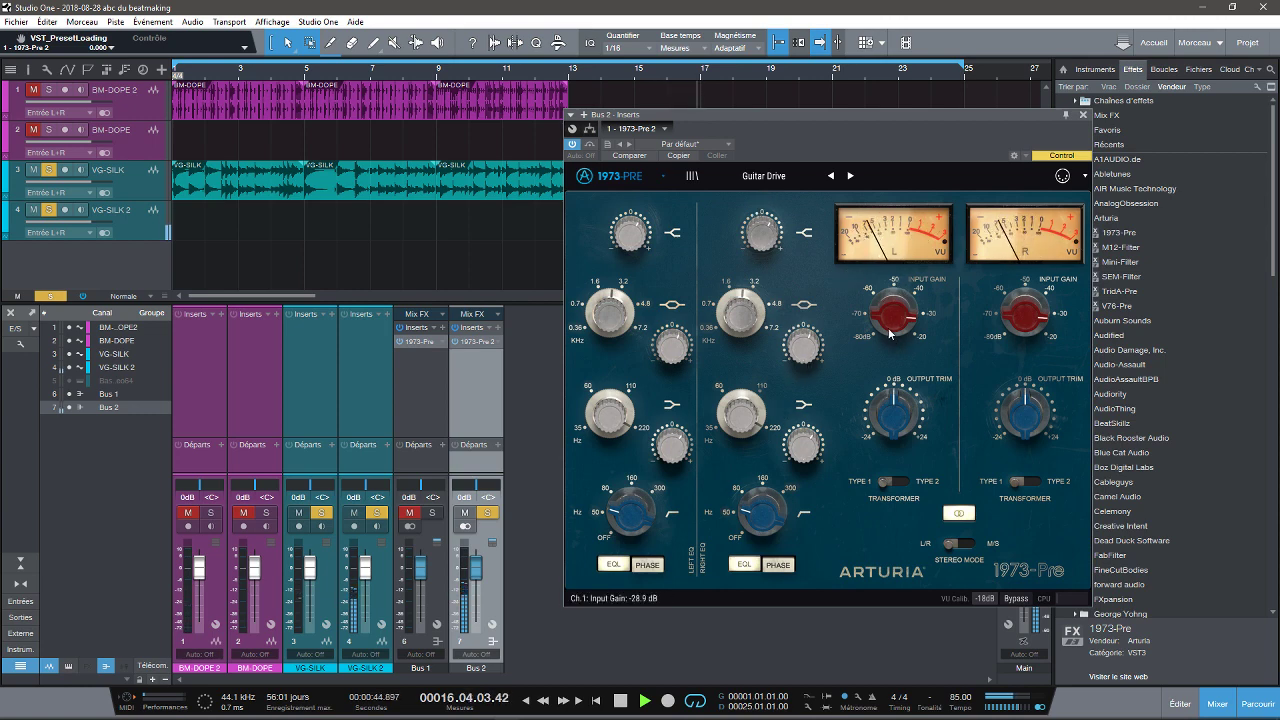
# Step: Lower the Guitar Drive input gain to about -37 dB and test phase reverse on both channels
pyautogui.moveTo(888, 327)
pyautogui.mouseDown()
pyautogui.moveTo(886, 303)
pyautogui.moveTo(890, 349)
pyautogui.mouseUp()
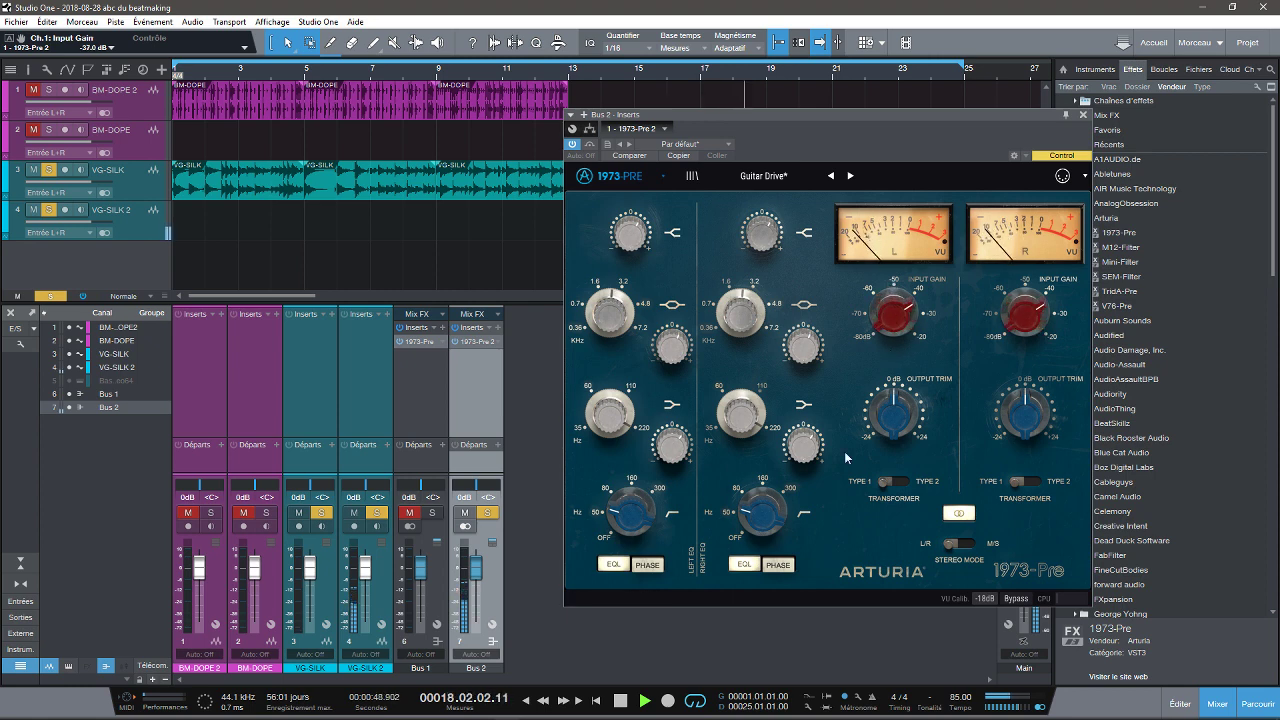
pyautogui.click(779, 565)
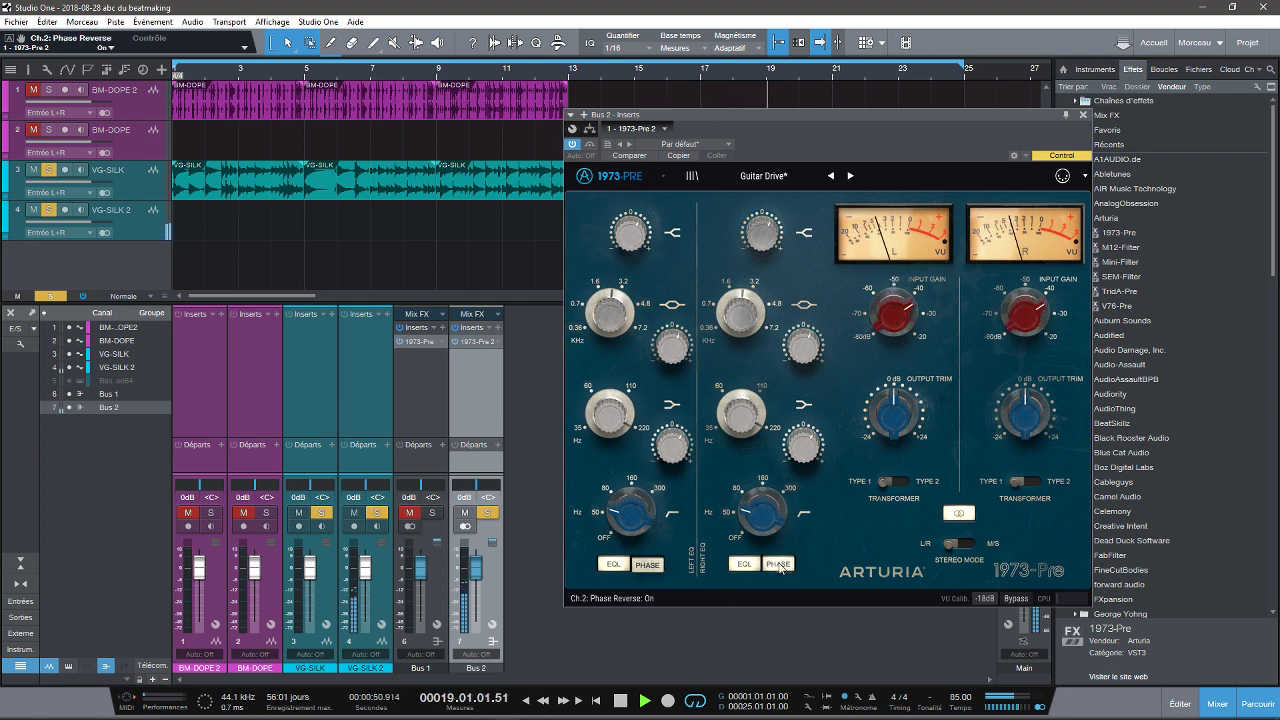
pyautogui.click(650, 565)
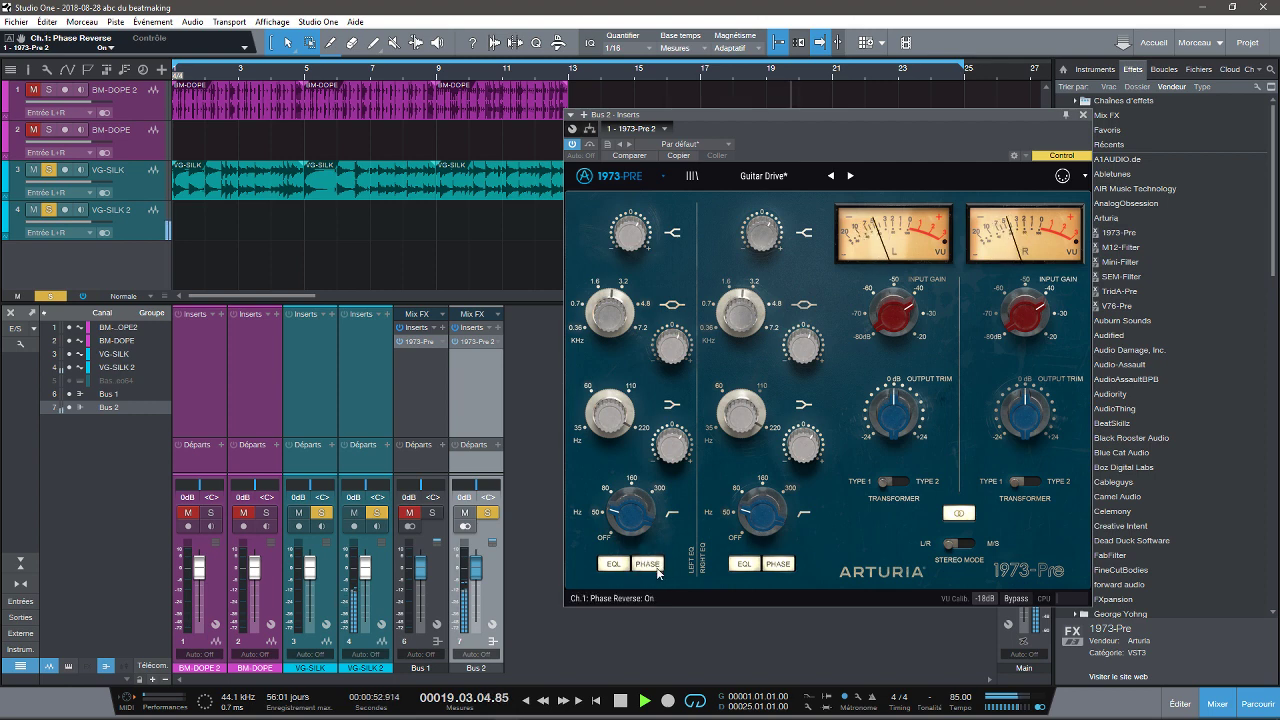
pyautogui.click(655, 568)
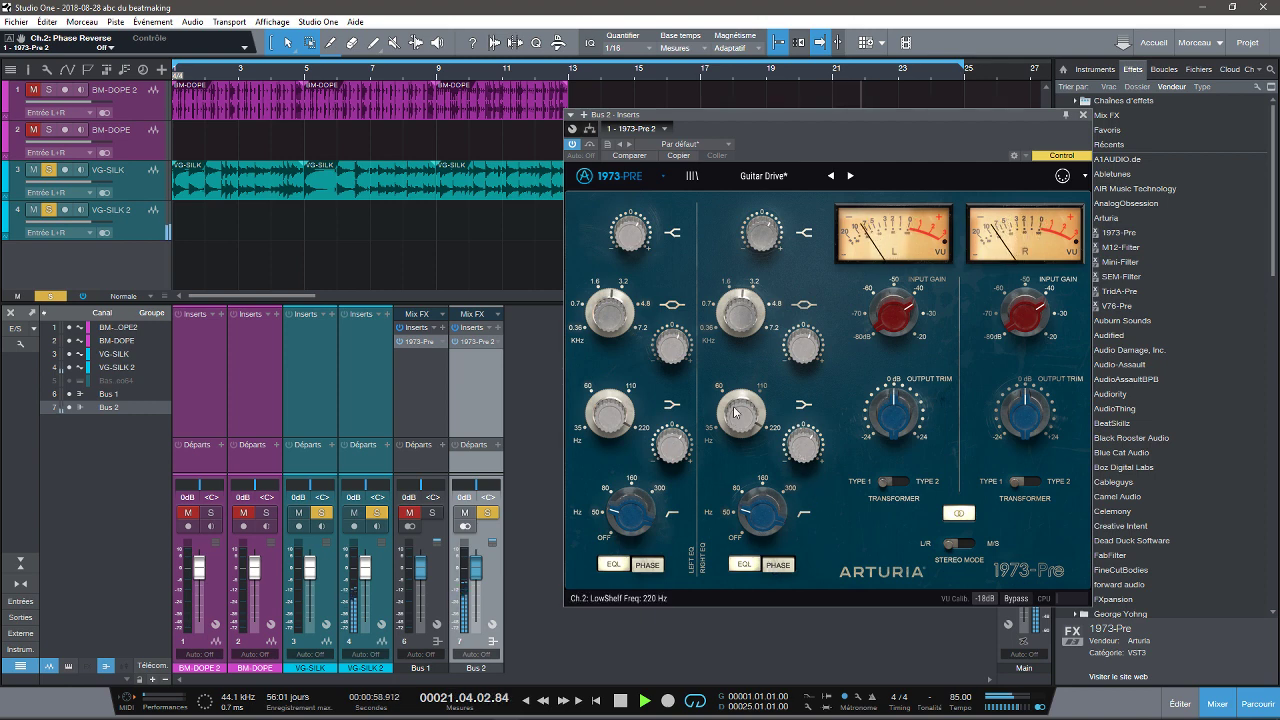
# Step: Rework the Guitar Drive EQ with a lower low-shelf frequency and gain, adjusted presence gain and a high-shelf gain of about 3.9 dB
pyautogui.moveTo(735, 410); pyautogui.dragTo(743, 515)
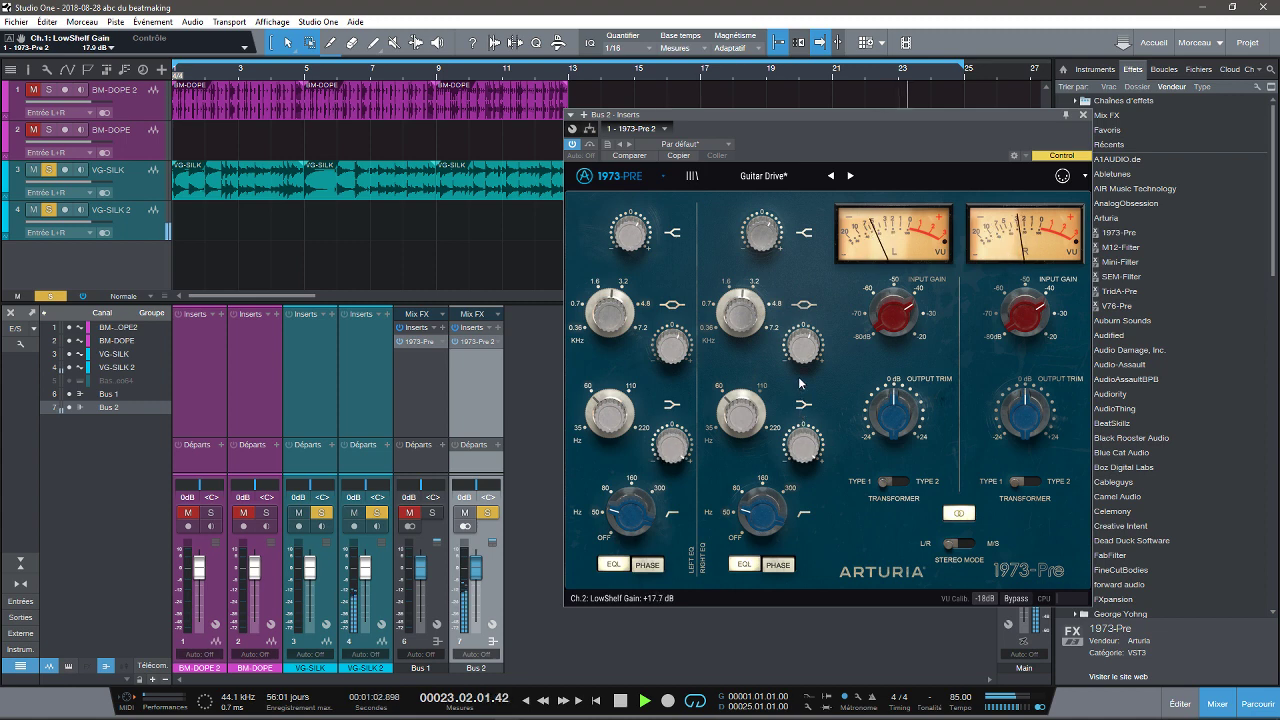
pyautogui.moveTo(799, 376); pyautogui.dragTo(803, 420)
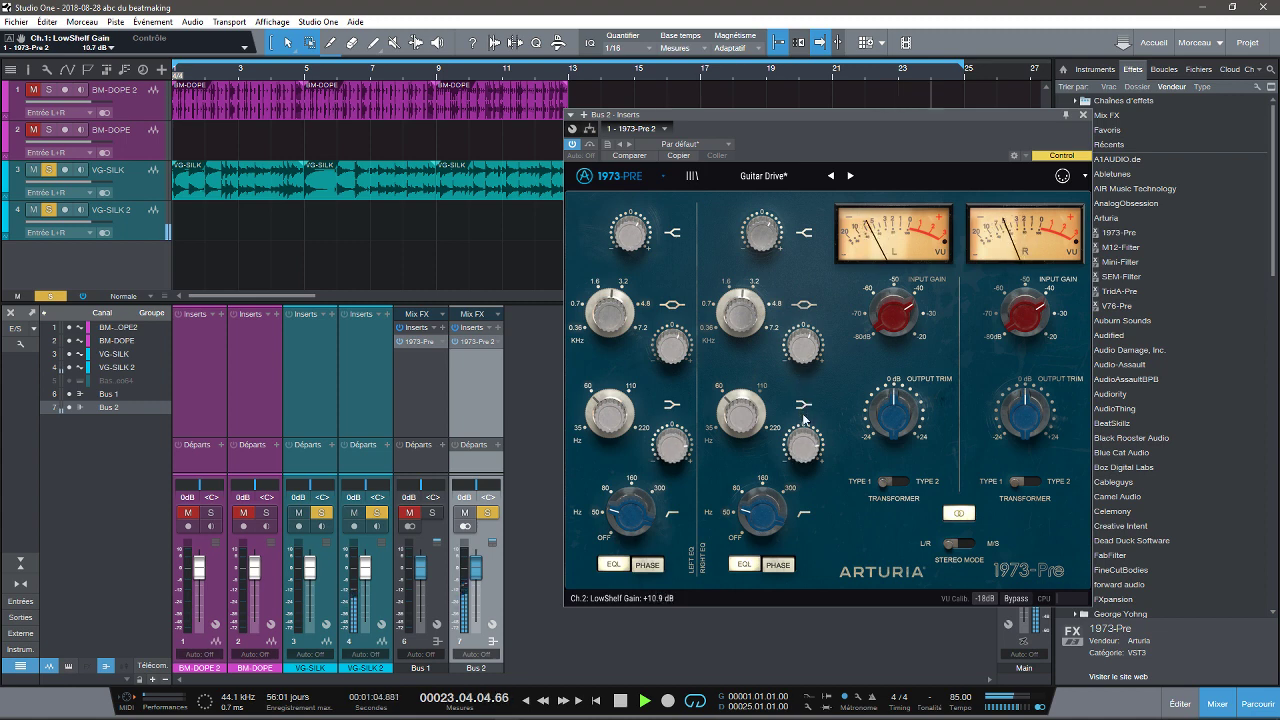
pyautogui.moveTo(809, 468); pyautogui.dragTo(798, 510)
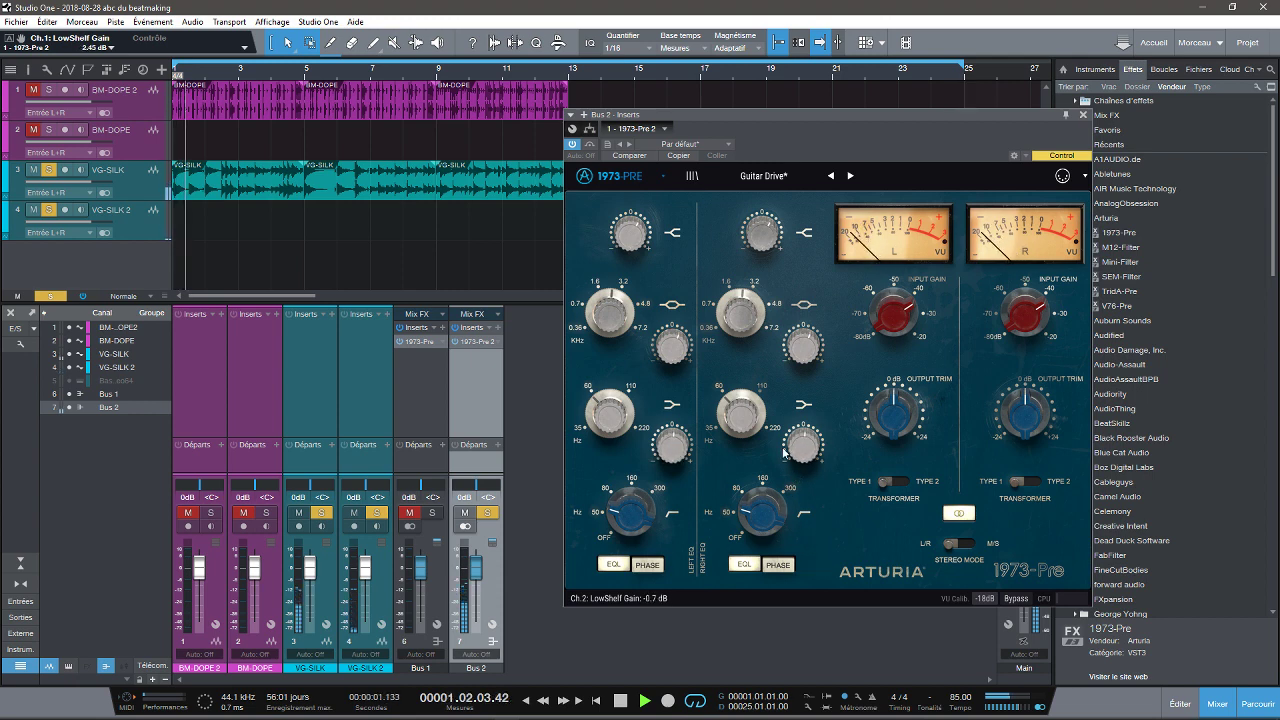
pyautogui.moveTo(670, 345); pyautogui.dragTo(669, 328)
pyautogui.moveTo(629, 254)
pyautogui.mouseDown()
pyautogui.moveTo(620, 180)
pyautogui.moveTo(648, 256)
pyautogui.moveTo(643, 237)
pyautogui.mouseUp()
# Step: Load the MixBus Drive preset on Bus 2 with input gain at -20 dB, and unsolo the bus
pyautogui.click(757, 175)
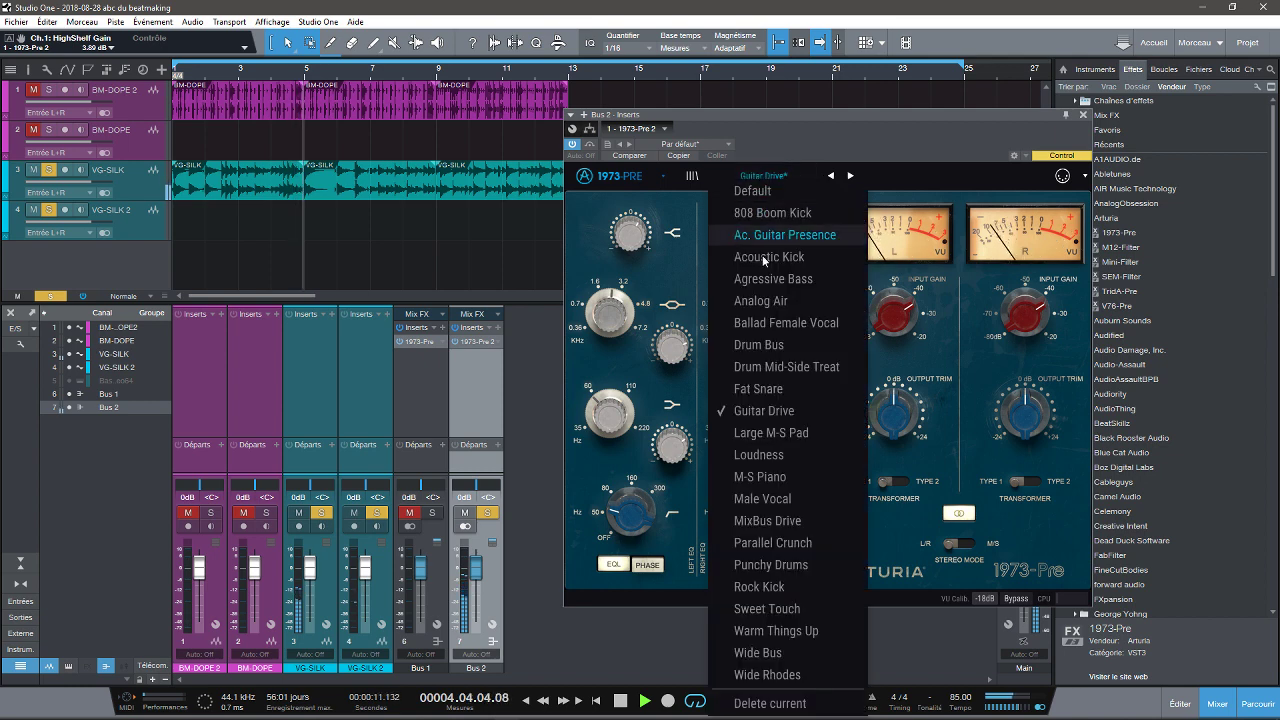
pyautogui.click(778, 526)
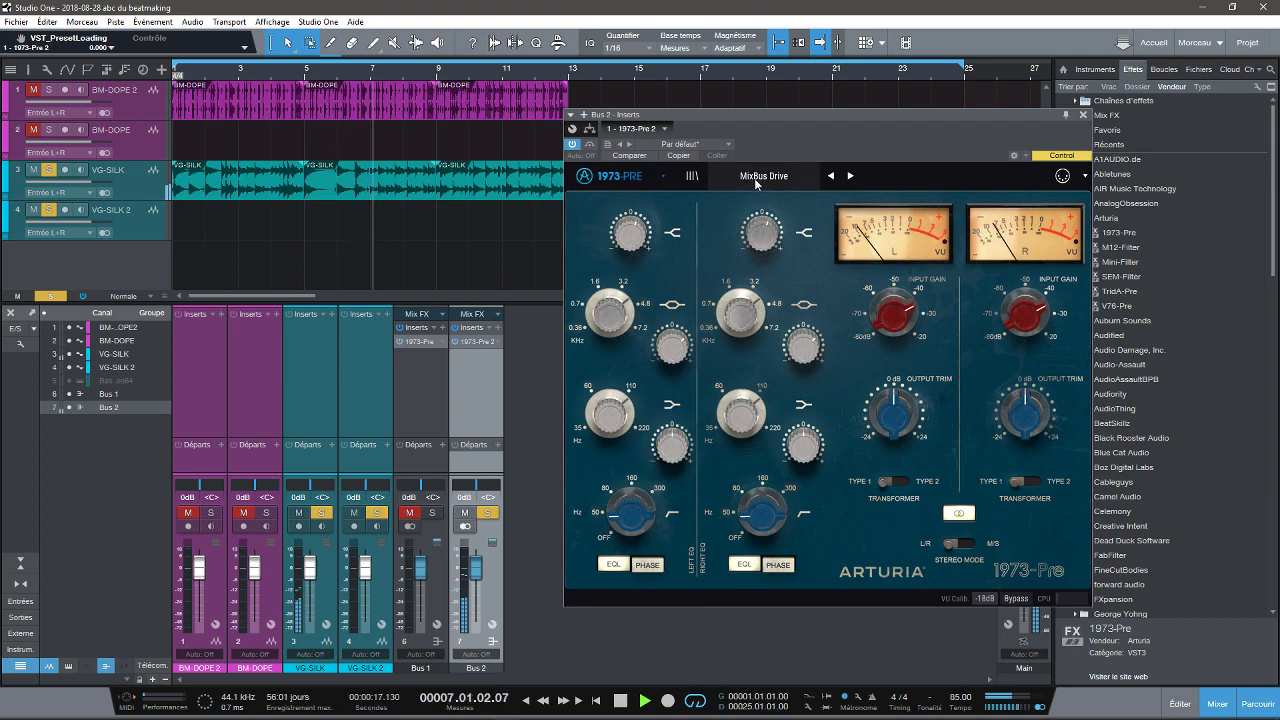
pyautogui.moveTo(893, 323); pyautogui.dragTo(895, 280)
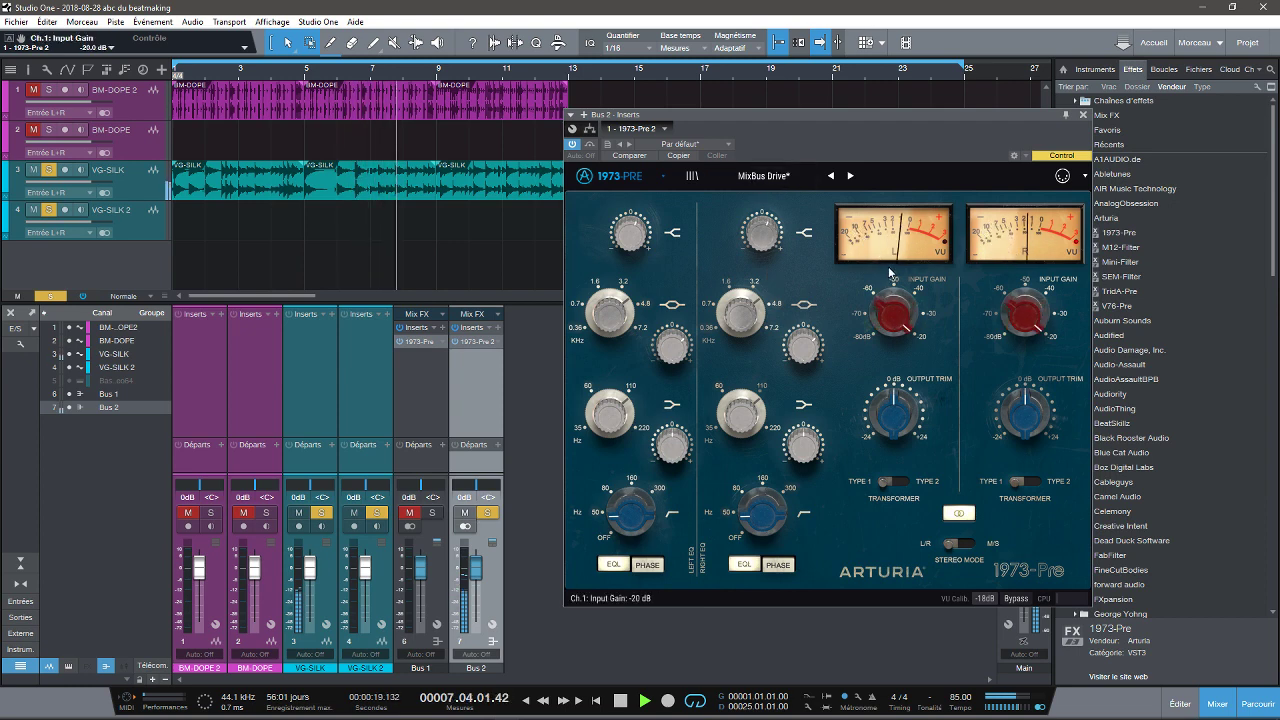
pyautogui.click(488, 513)
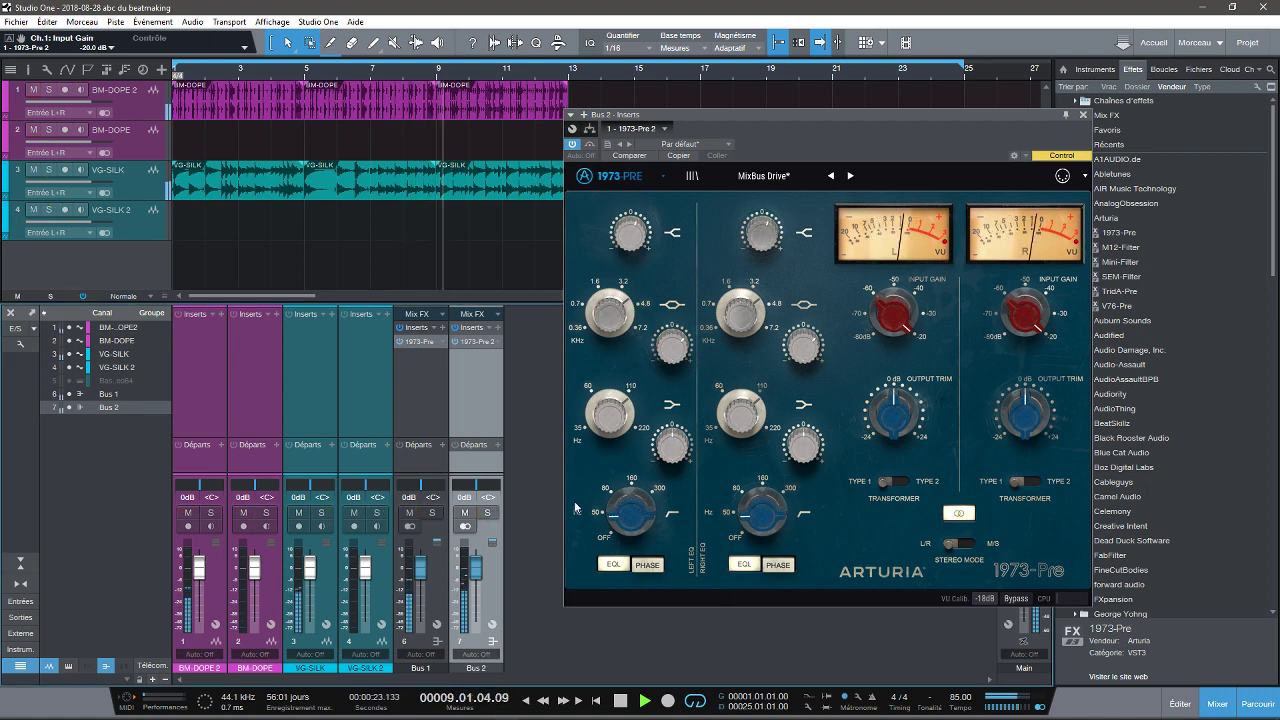
# Step: Try the Drum Bus preset on Bus 1's 1973-Pre, load Drum Mid-Side Treat instead, and close the plug-in window
pyautogui.click(422, 342)
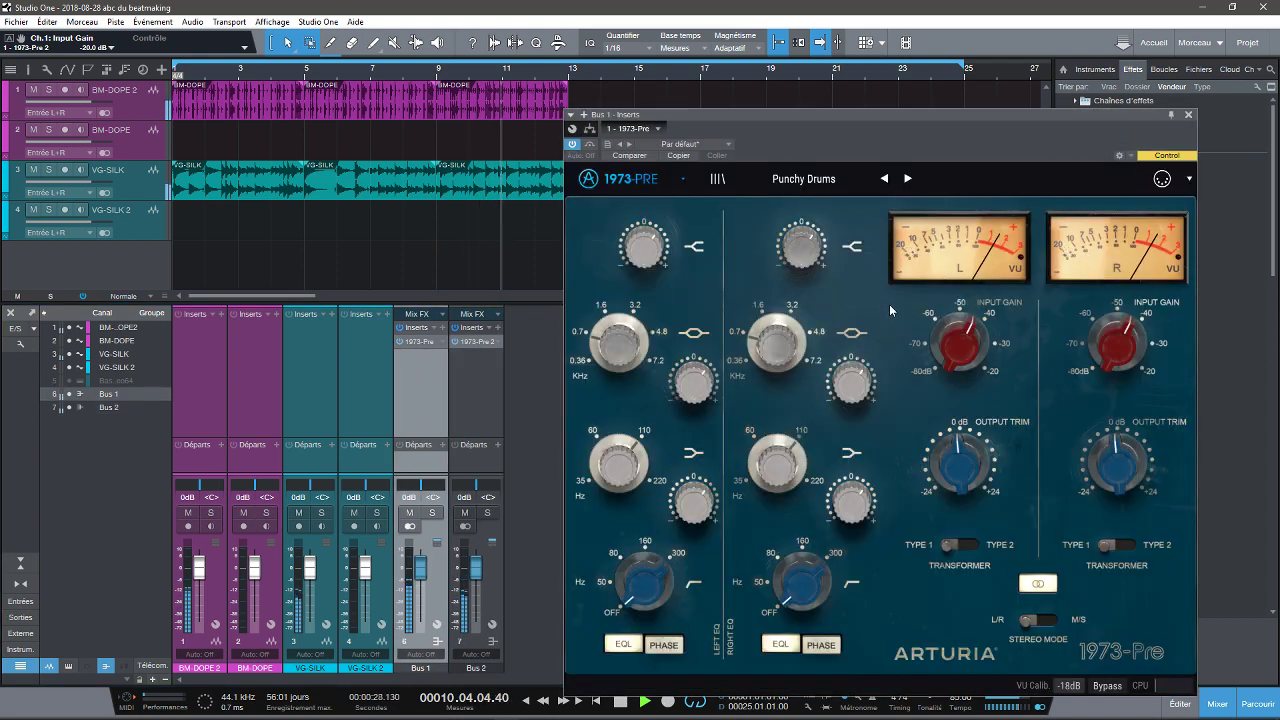
pyautogui.click(804, 180)
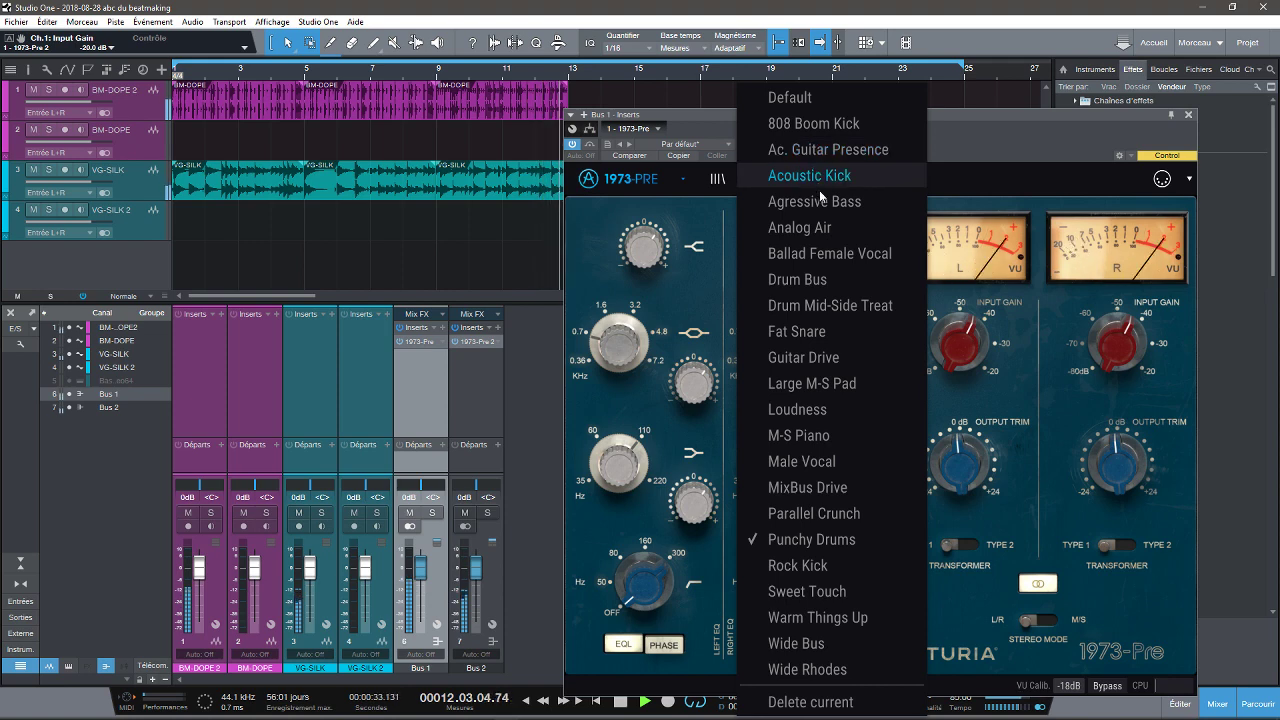
pyautogui.click(820, 279)
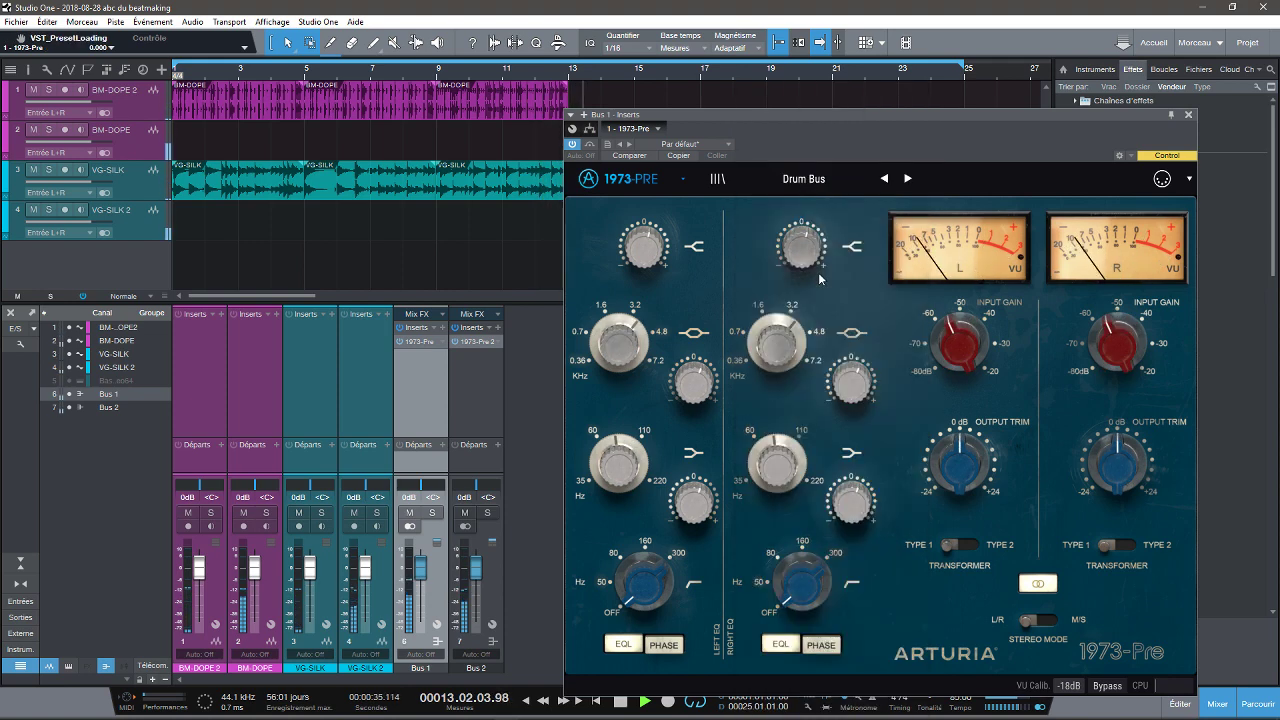
pyautogui.click(803, 179)
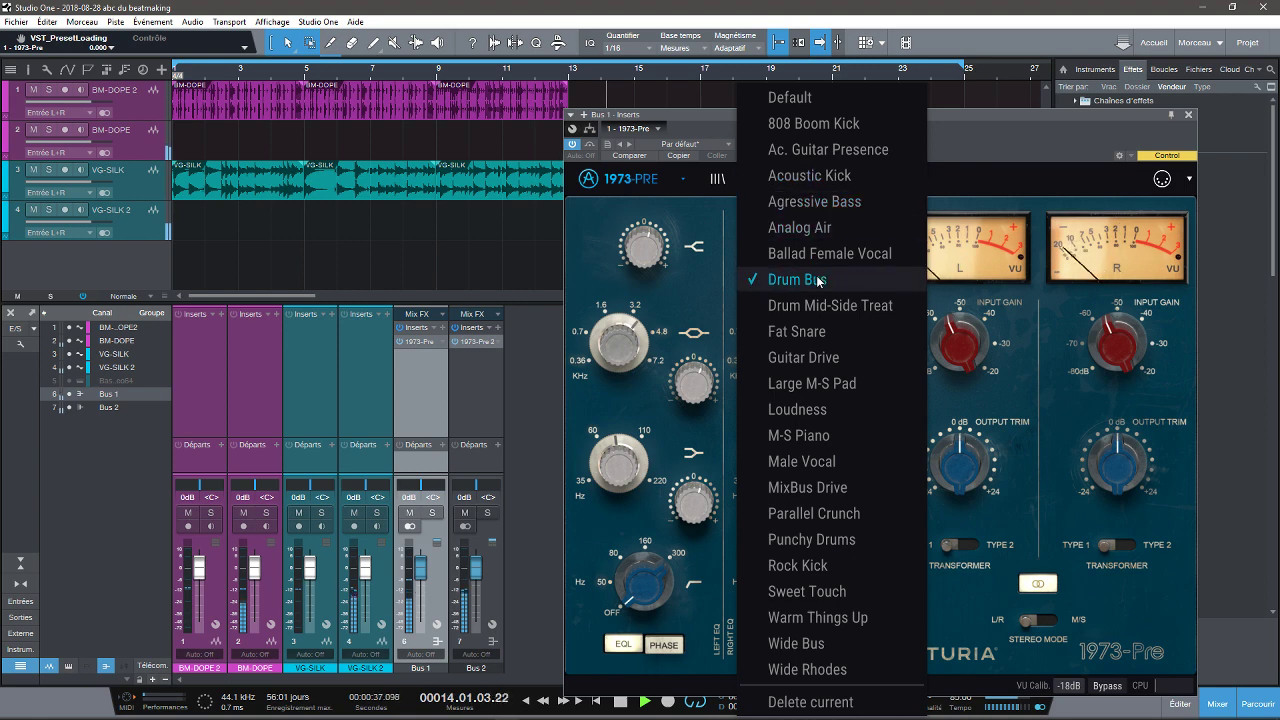
pyautogui.click(820, 305)
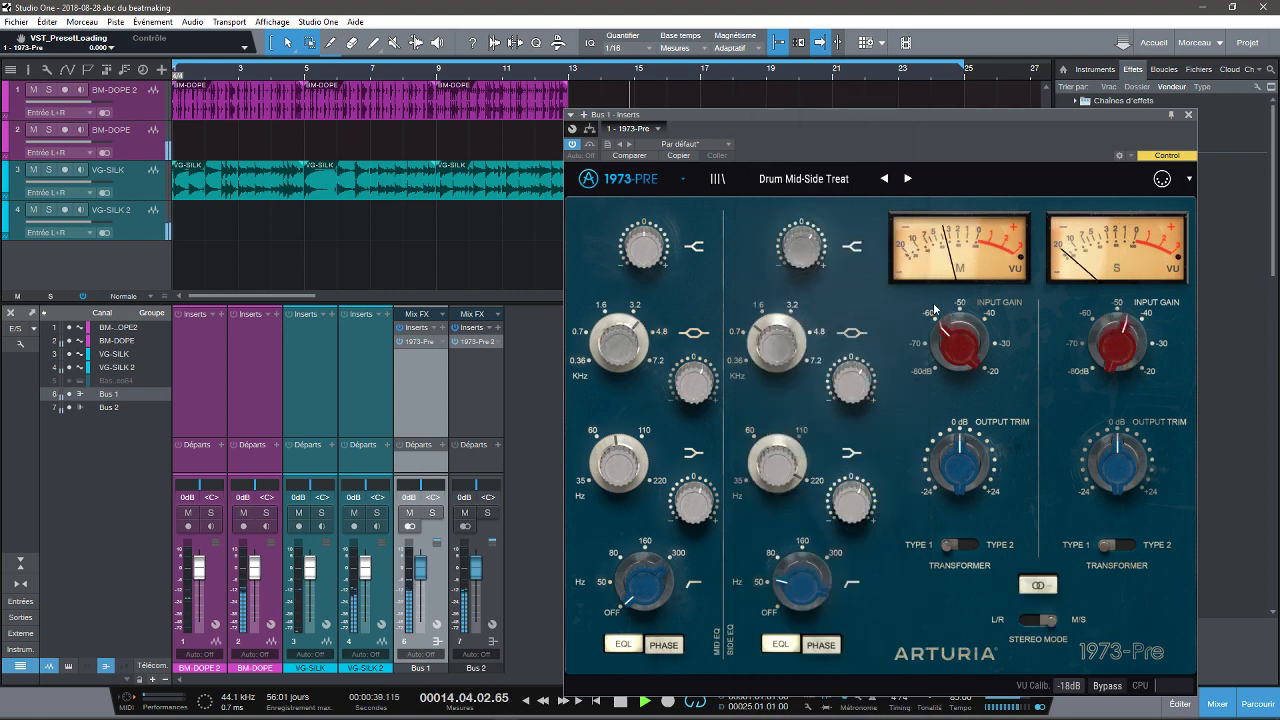
pyautogui.click(1189, 116)
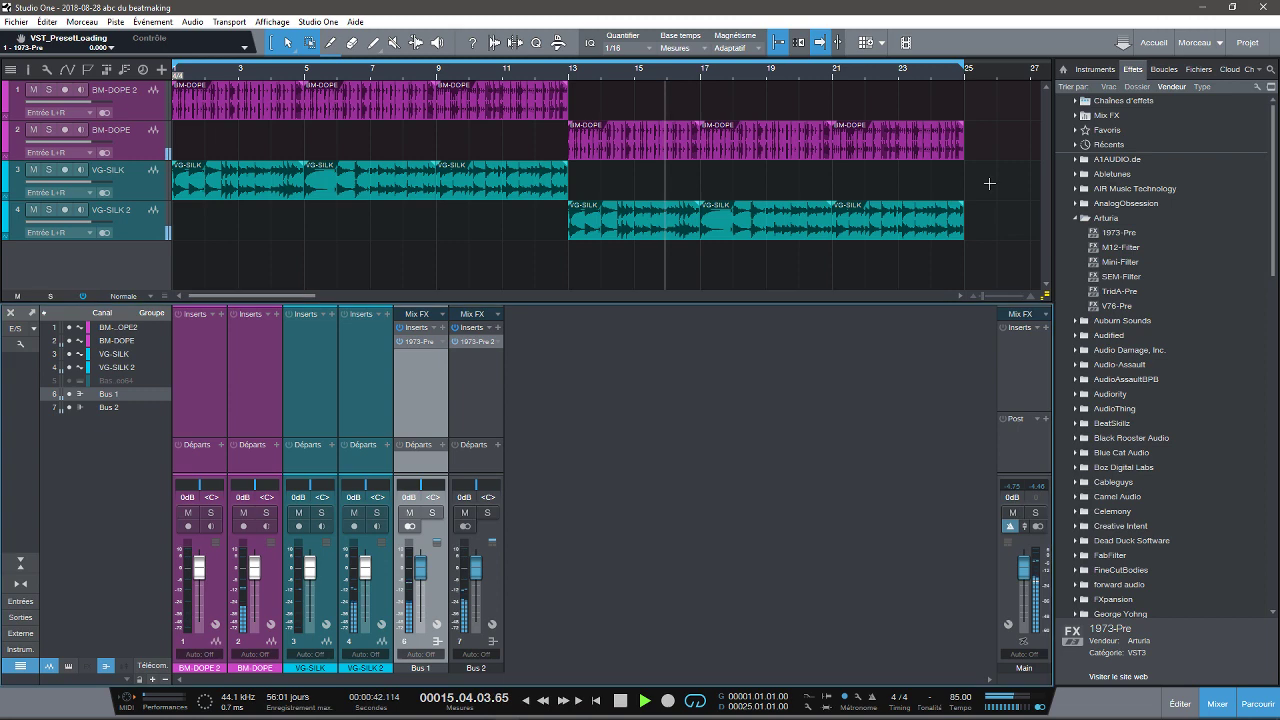
# Step: Lower the MixBus Drive input gain on Bus 2 to about -42 dB, adjust its presence gain to about 4 dB, and compare with bypass
pyautogui.click(478, 342)
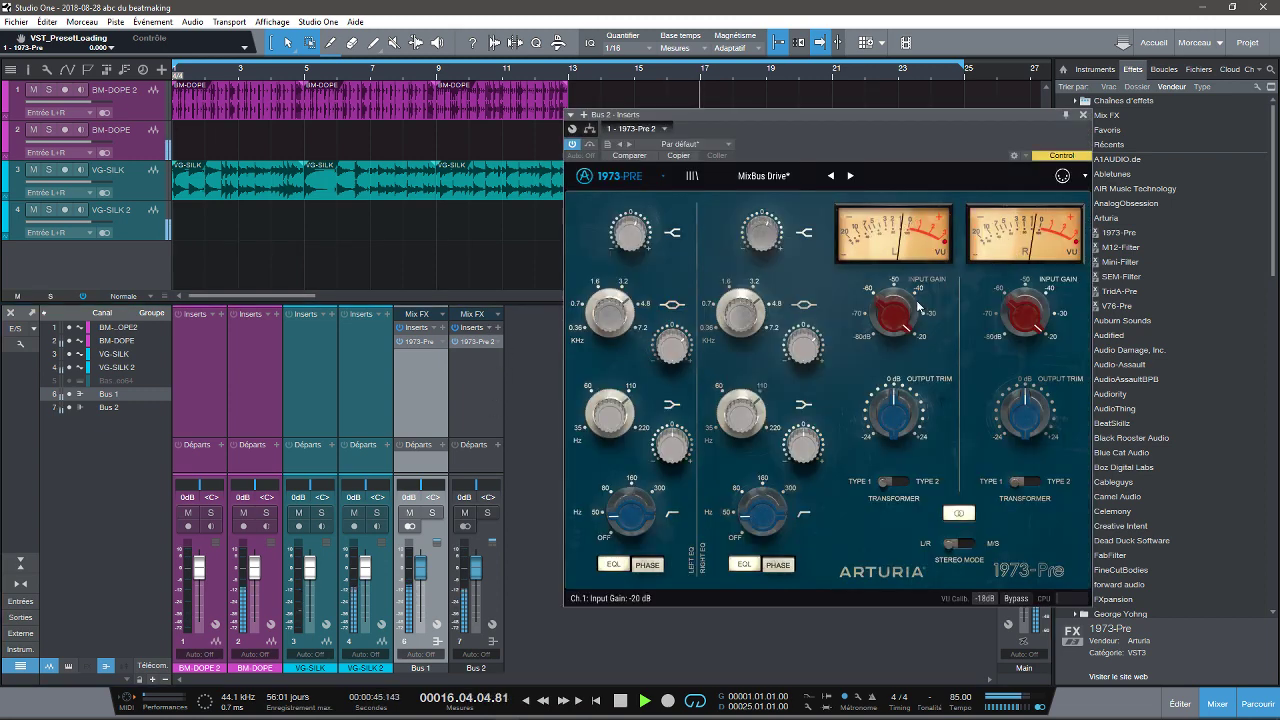
pyautogui.moveTo(918, 306); pyautogui.dragTo(906, 348)
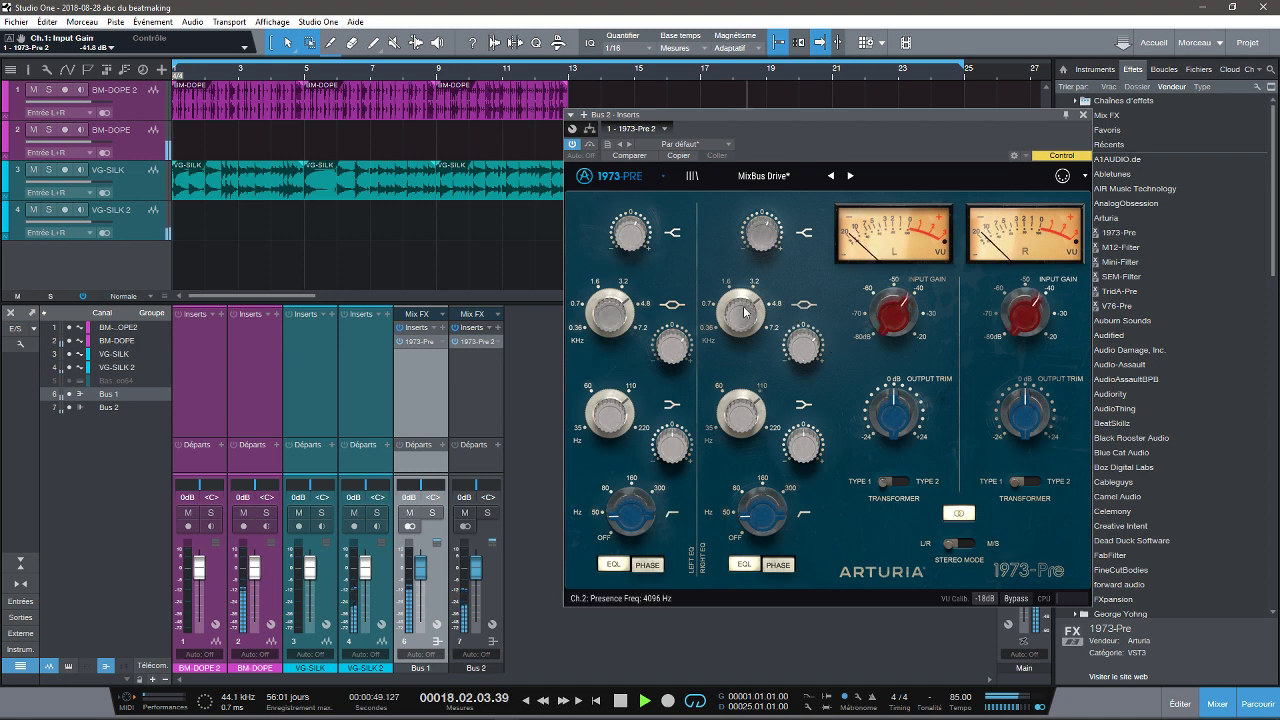
pyautogui.moveTo(746, 327); pyautogui.dragTo(753, 343)
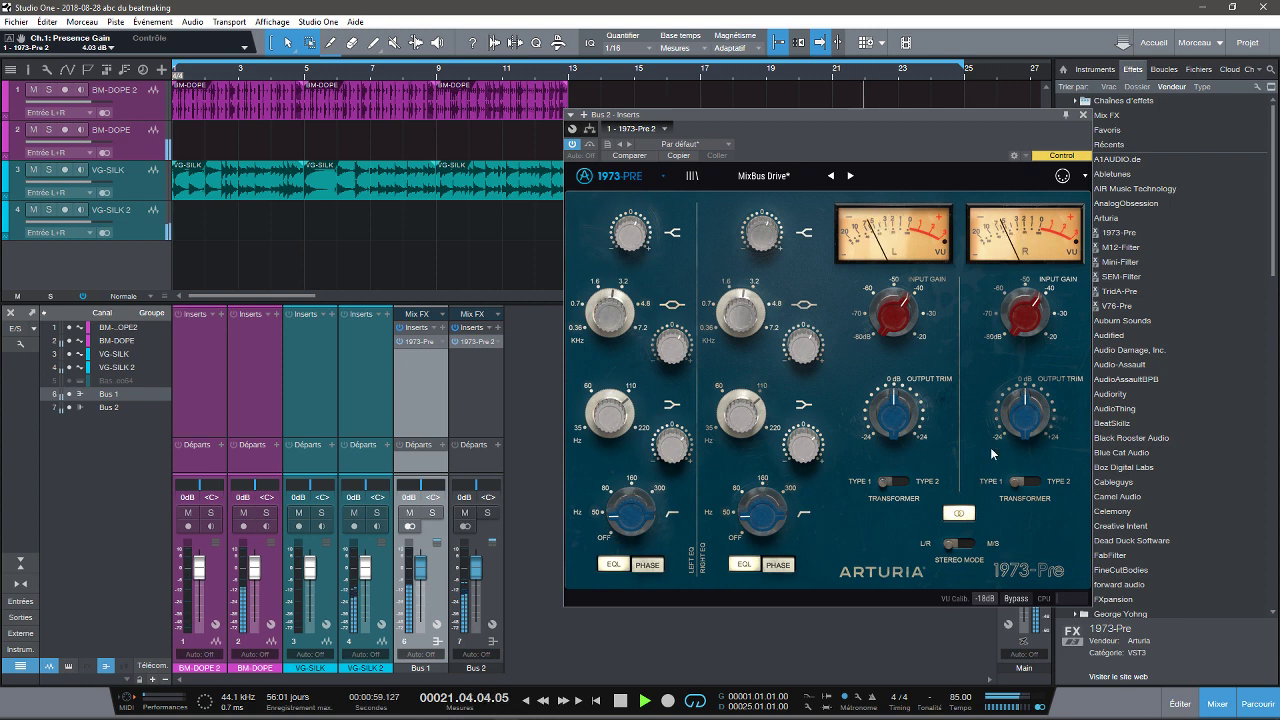
pyautogui.click(1016, 599)
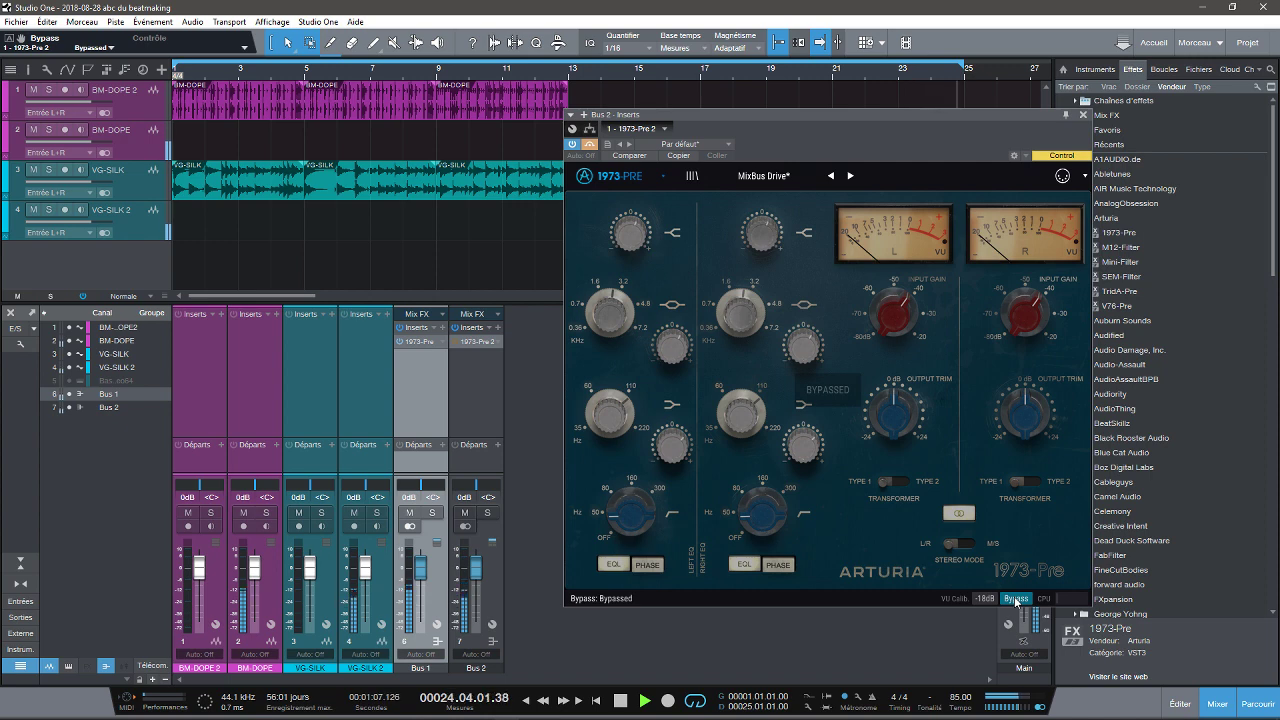
pyautogui.click(1016, 599)
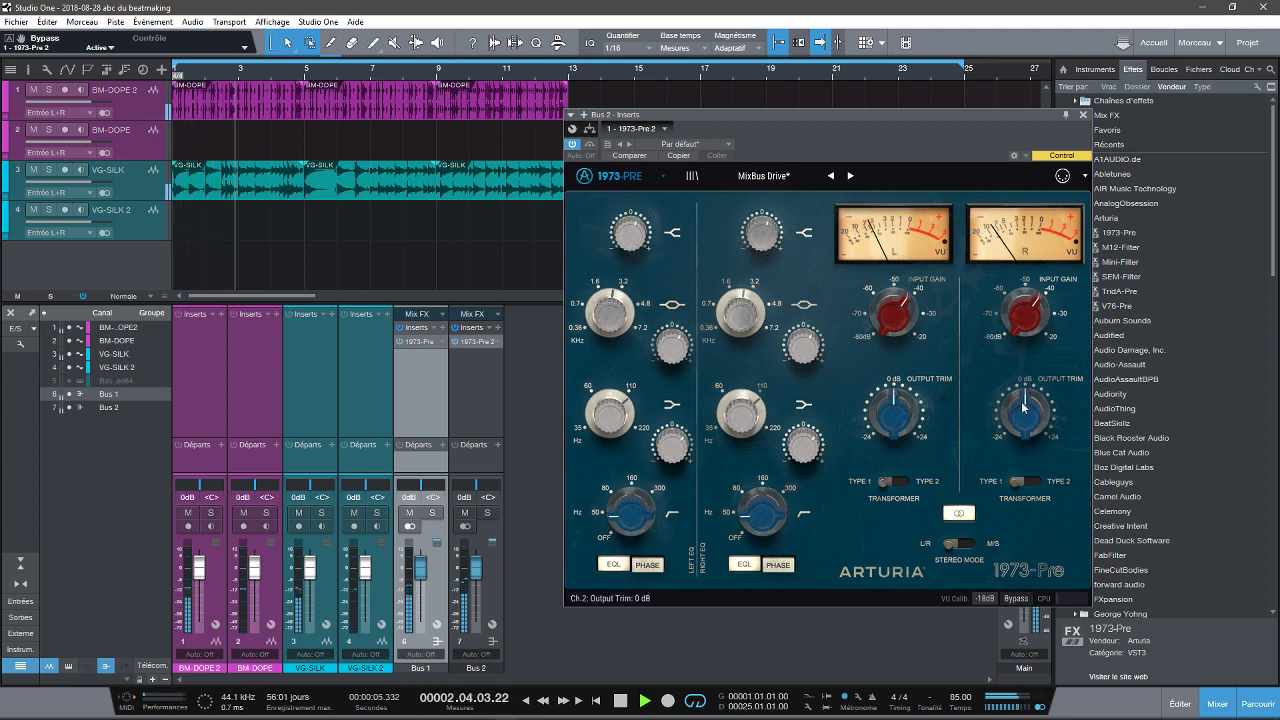
# Step: Raise the MixBus Drive input gain on Bus 2 to about -30 dB and compare it with the bypassed signal
pyautogui.moveTo(1014, 329); pyautogui.dragTo(1003, 299)
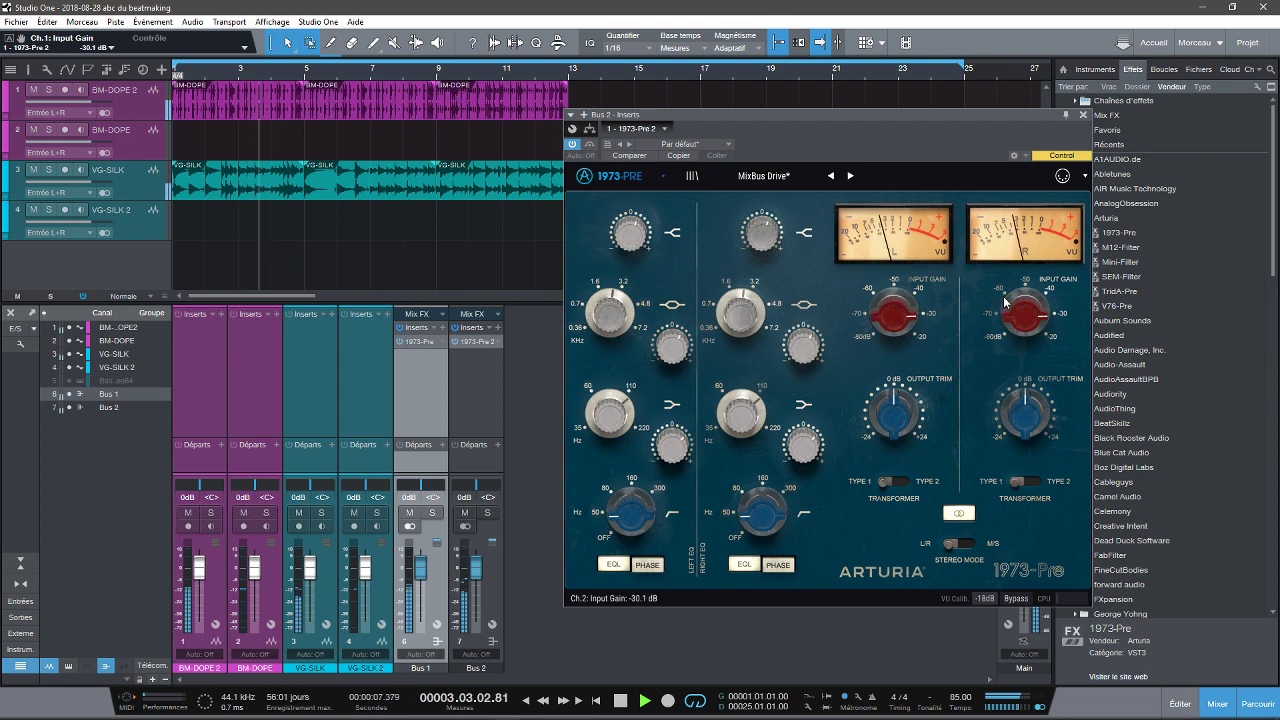
pyautogui.click(1016, 599)
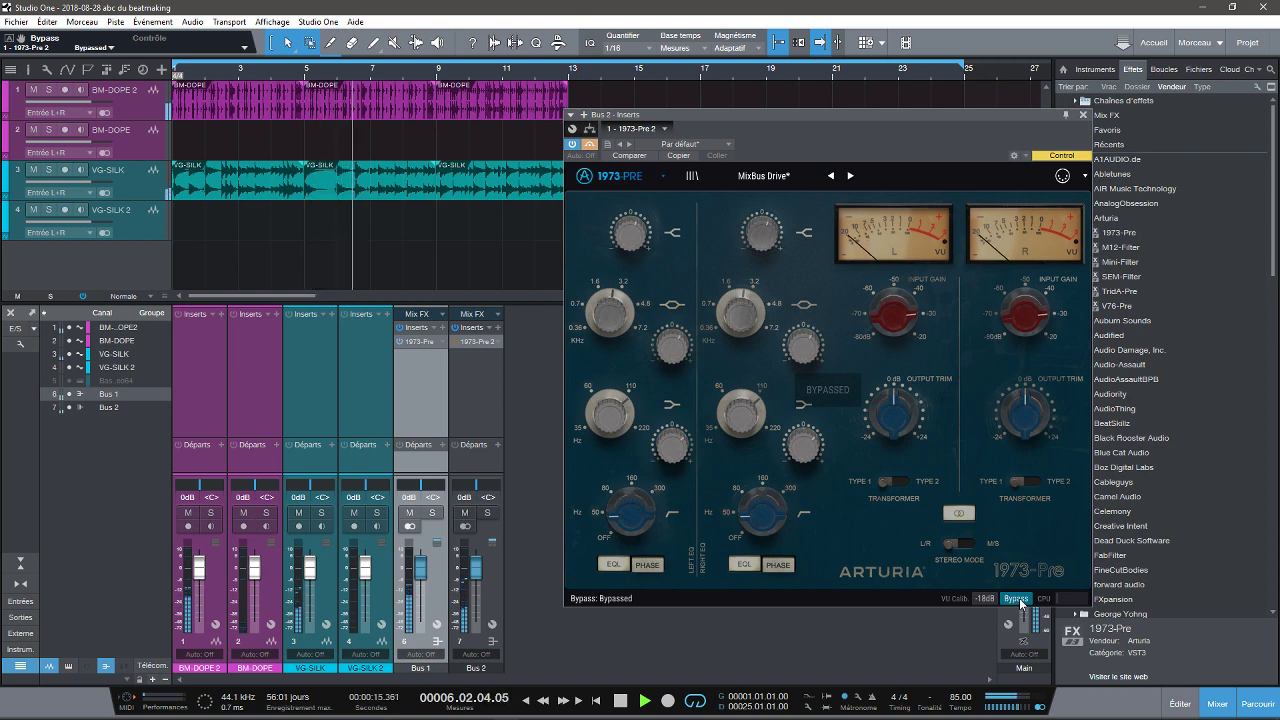
pyautogui.click(1016, 599)
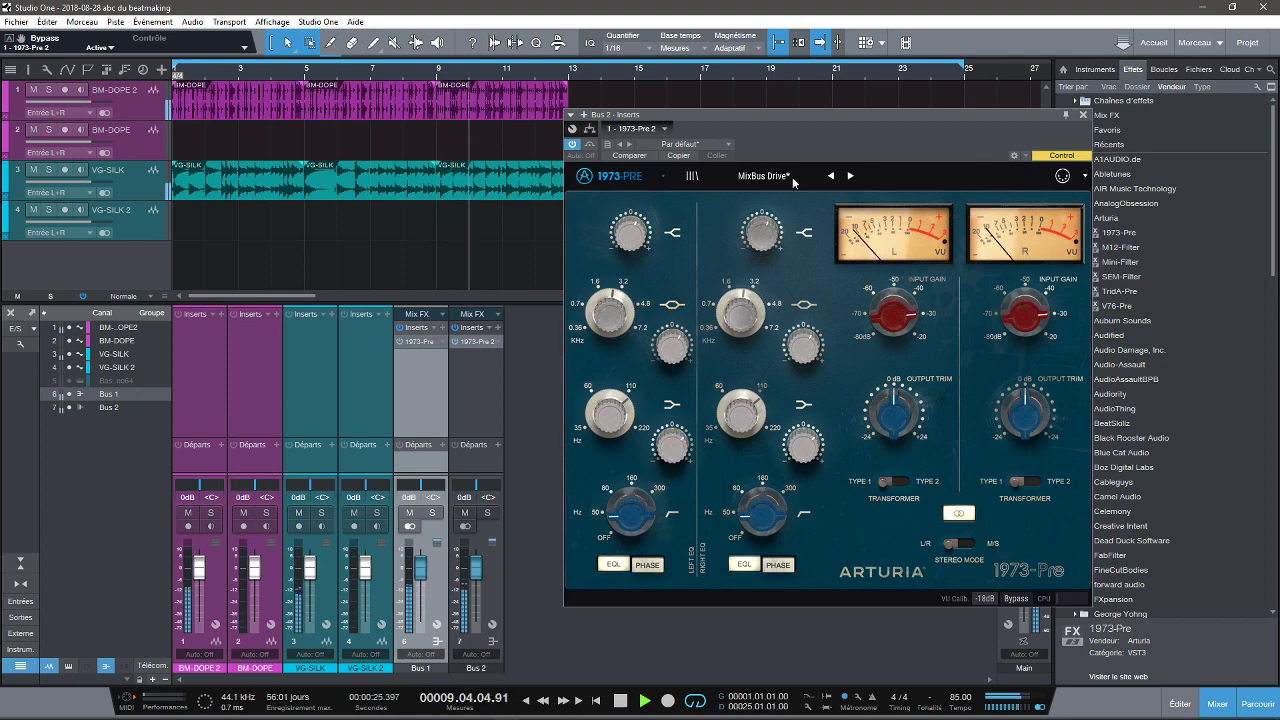
# Step: Load the Wide Bus preset on Bus 2, compare it with bypass, raise the mid input gain to about -31 dB, and stop playback
pyautogui.click(763, 176)
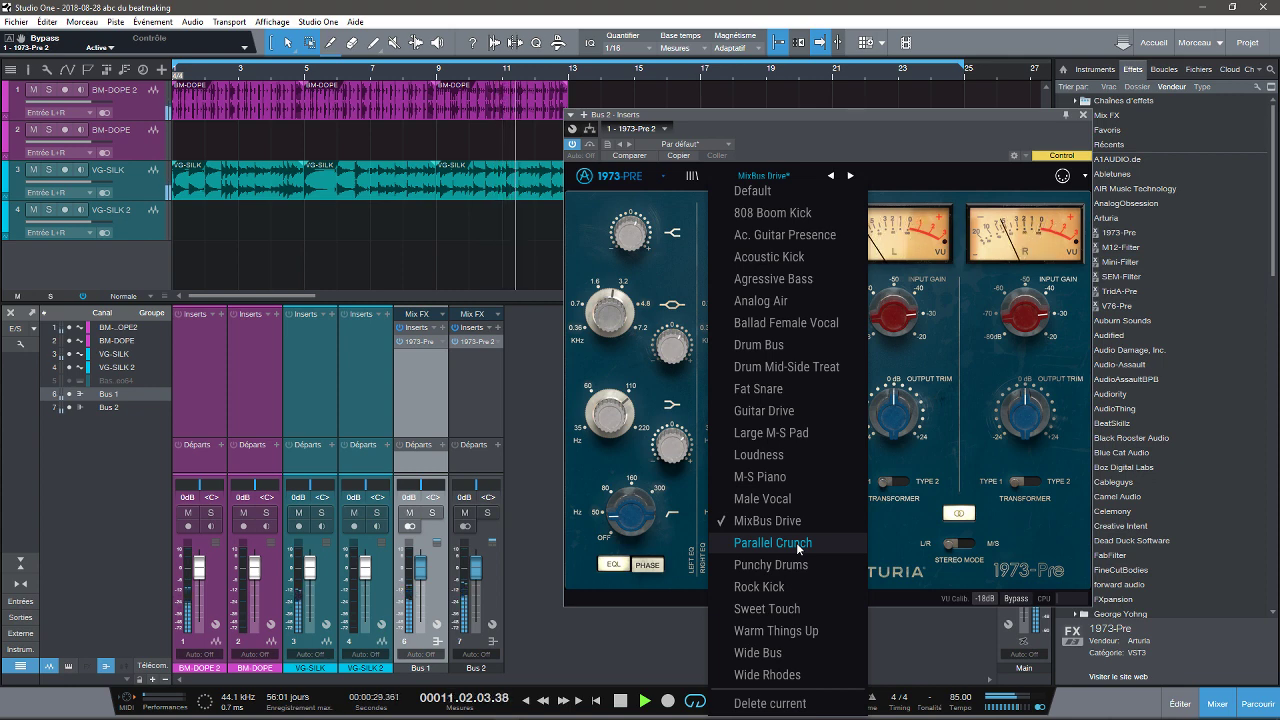
pyautogui.click(785, 651)
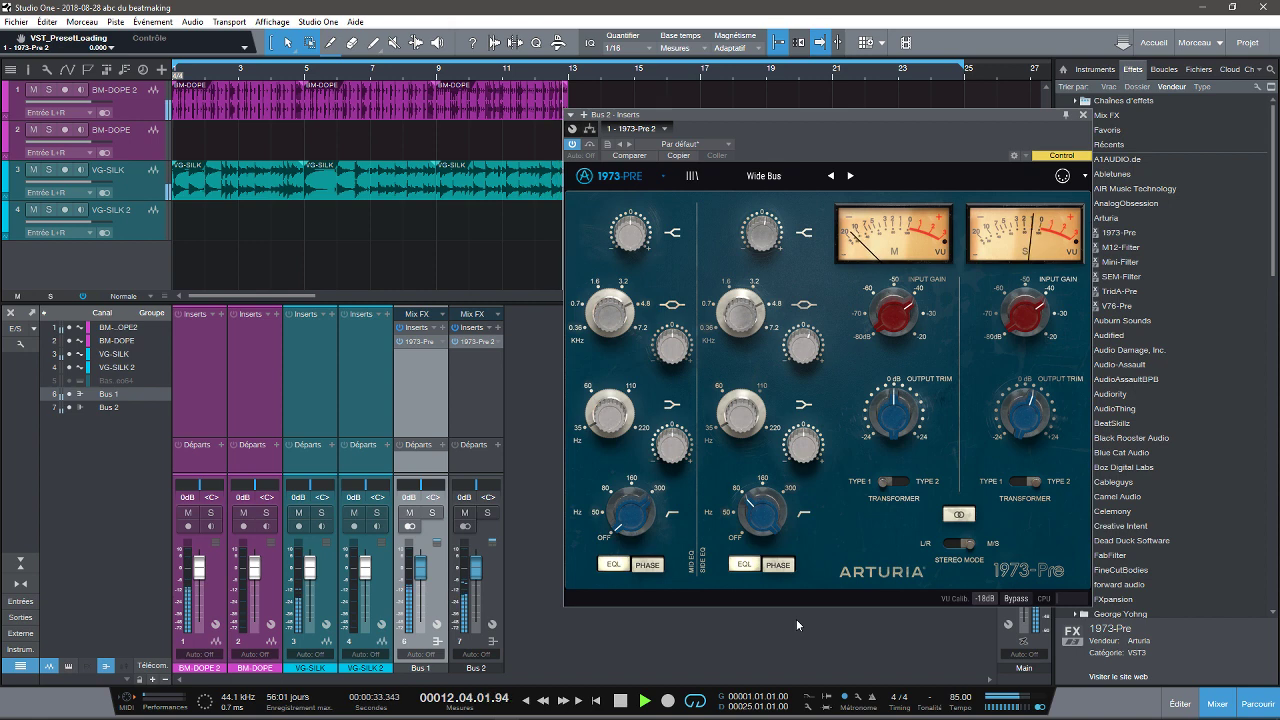
pyautogui.click(1016, 599)
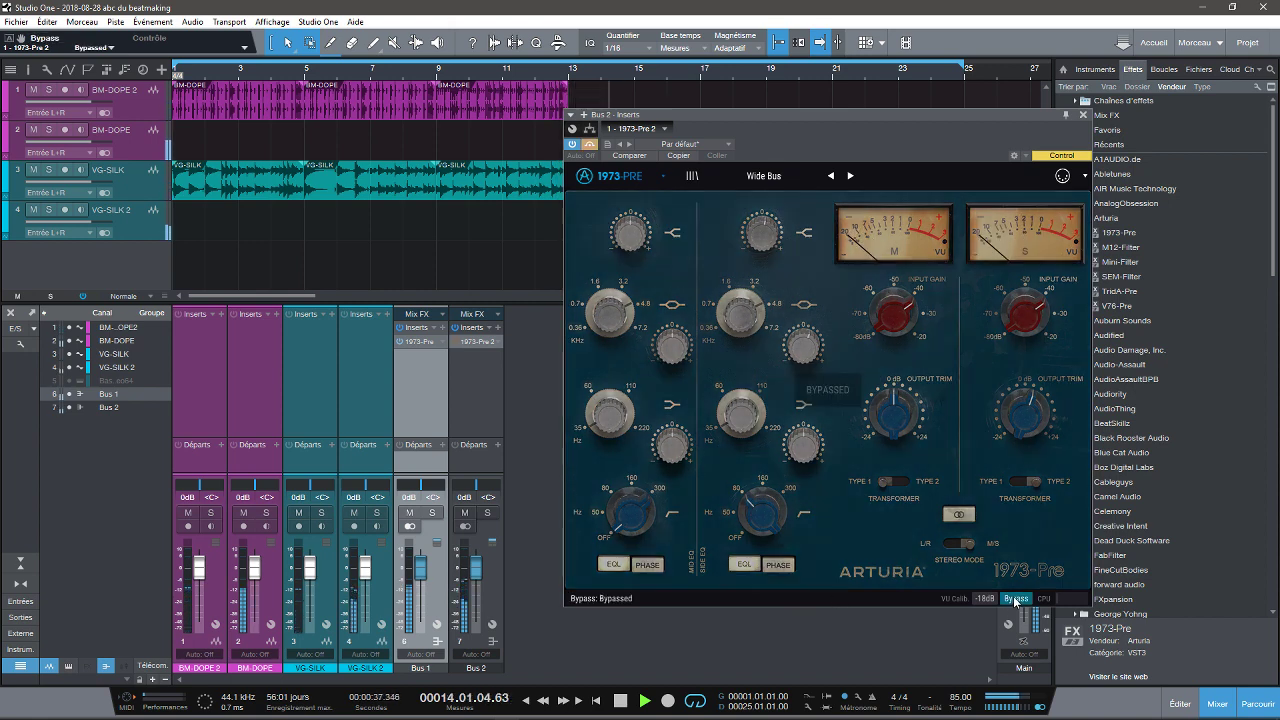
pyautogui.click(1016, 599)
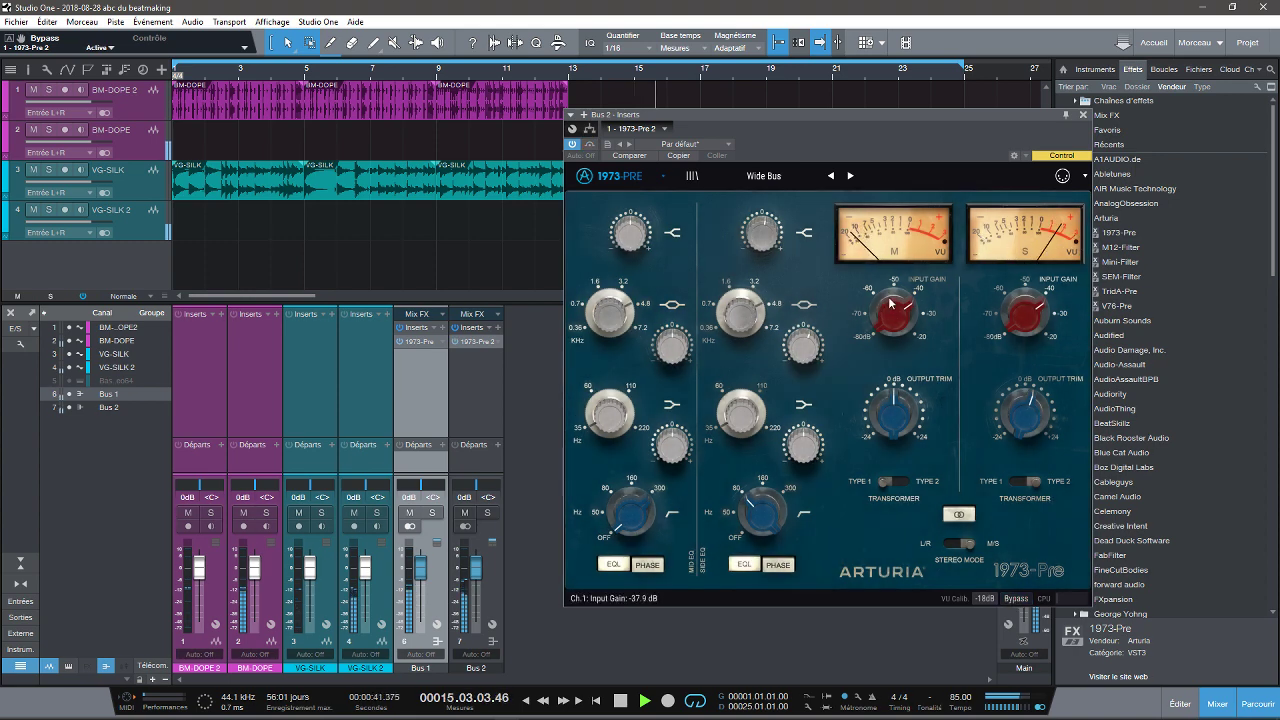
pyautogui.moveTo(888, 311); pyautogui.dragTo(886, 284)
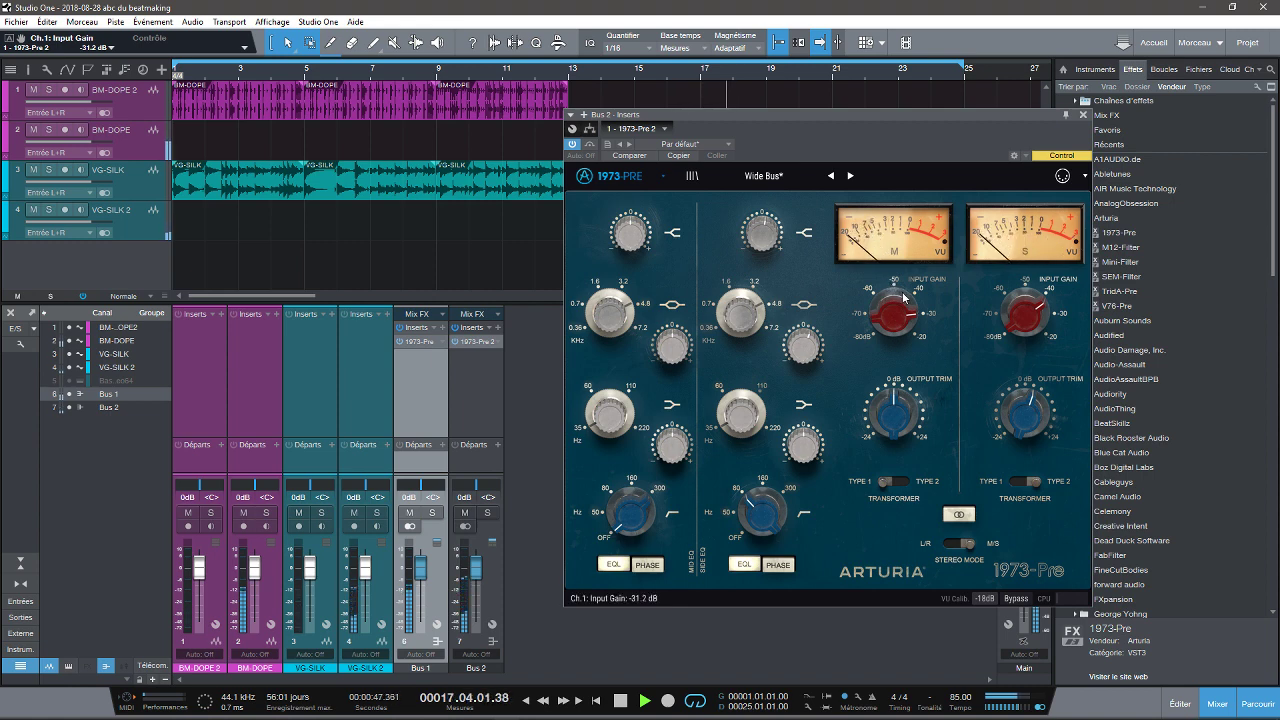
pyautogui.press('space')
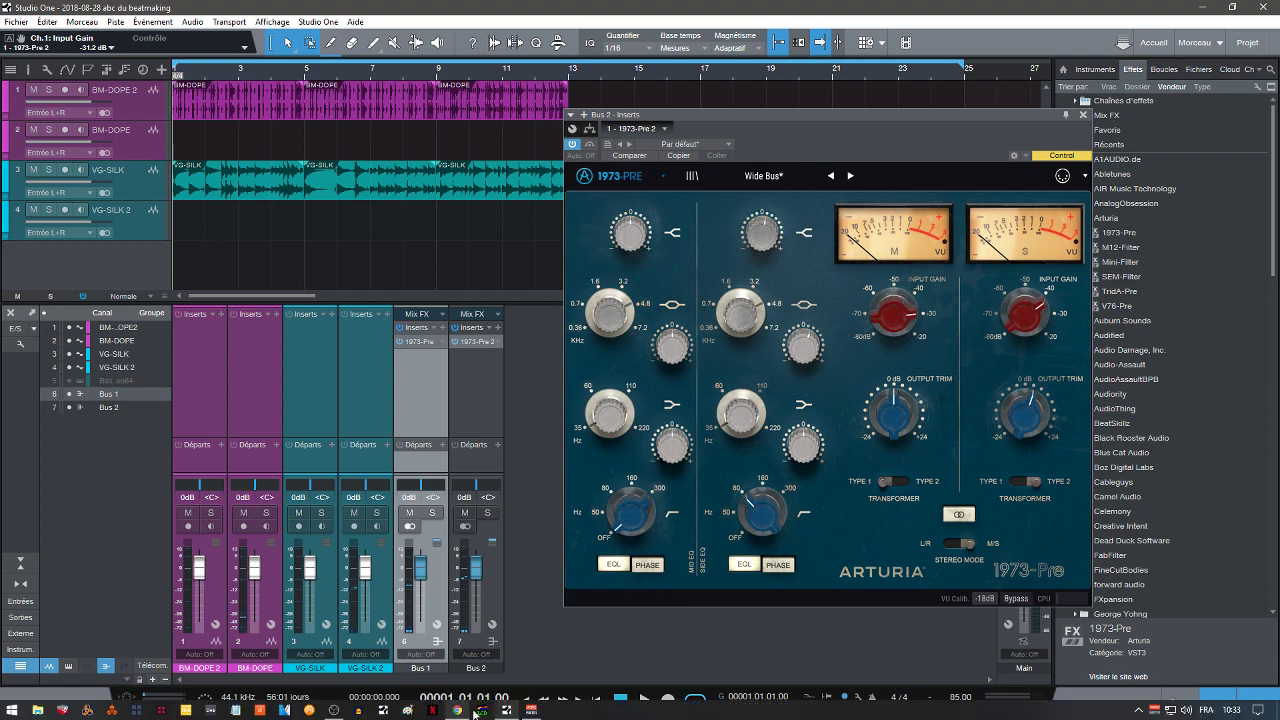
# Step: Switch to the web browser and view Arturia's 1973-Pre product page with its pricing and the overview page of the three preamps
pyautogui.click(457, 710)
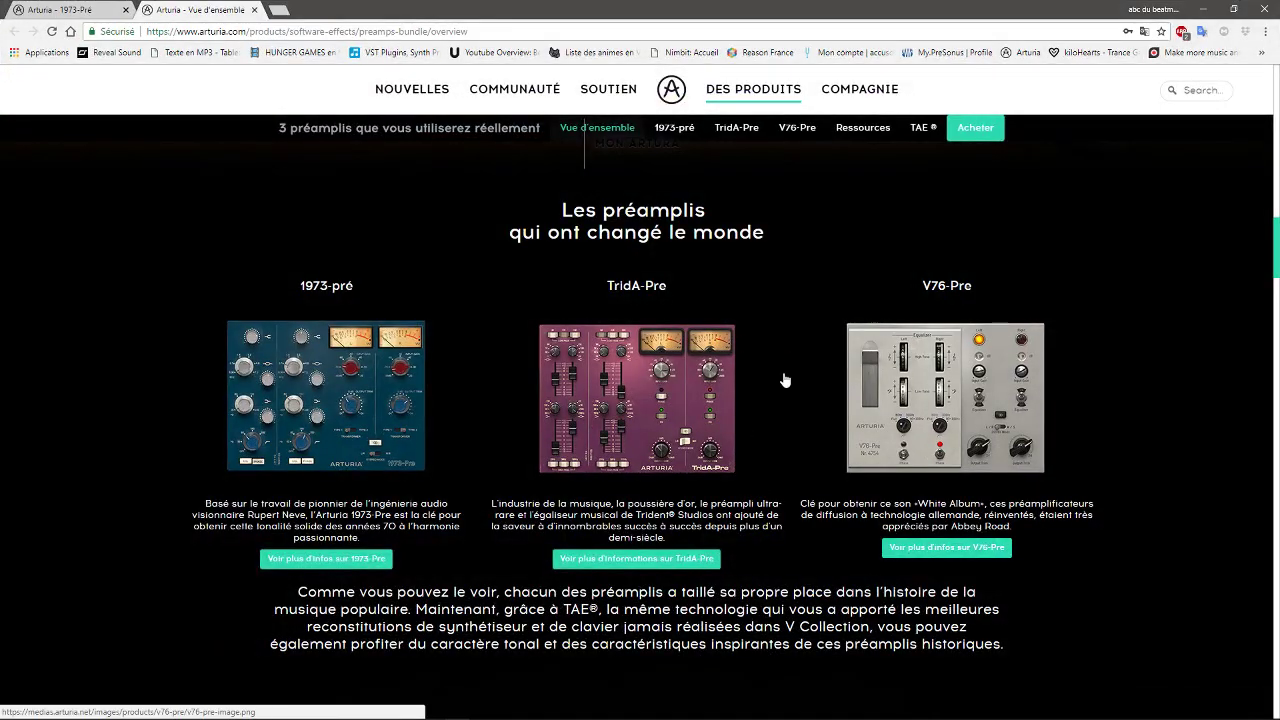
pyautogui.click(84, 10)
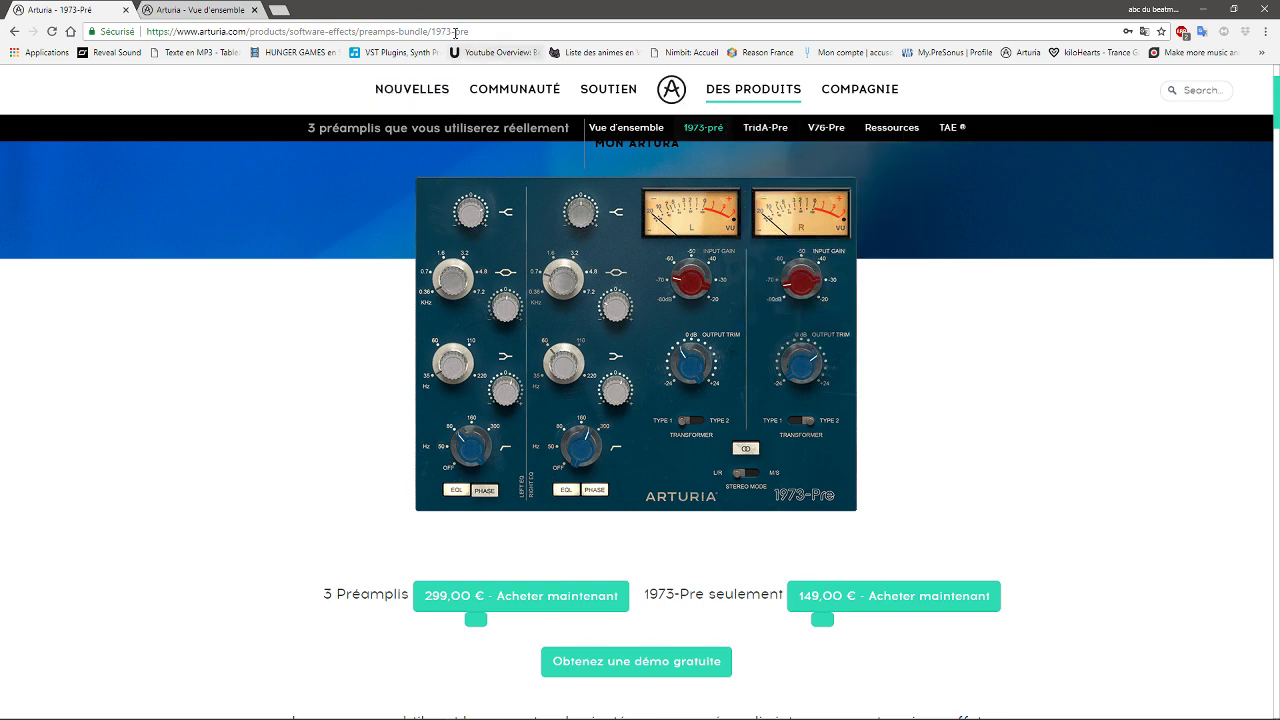
pyautogui.click(180, 11)
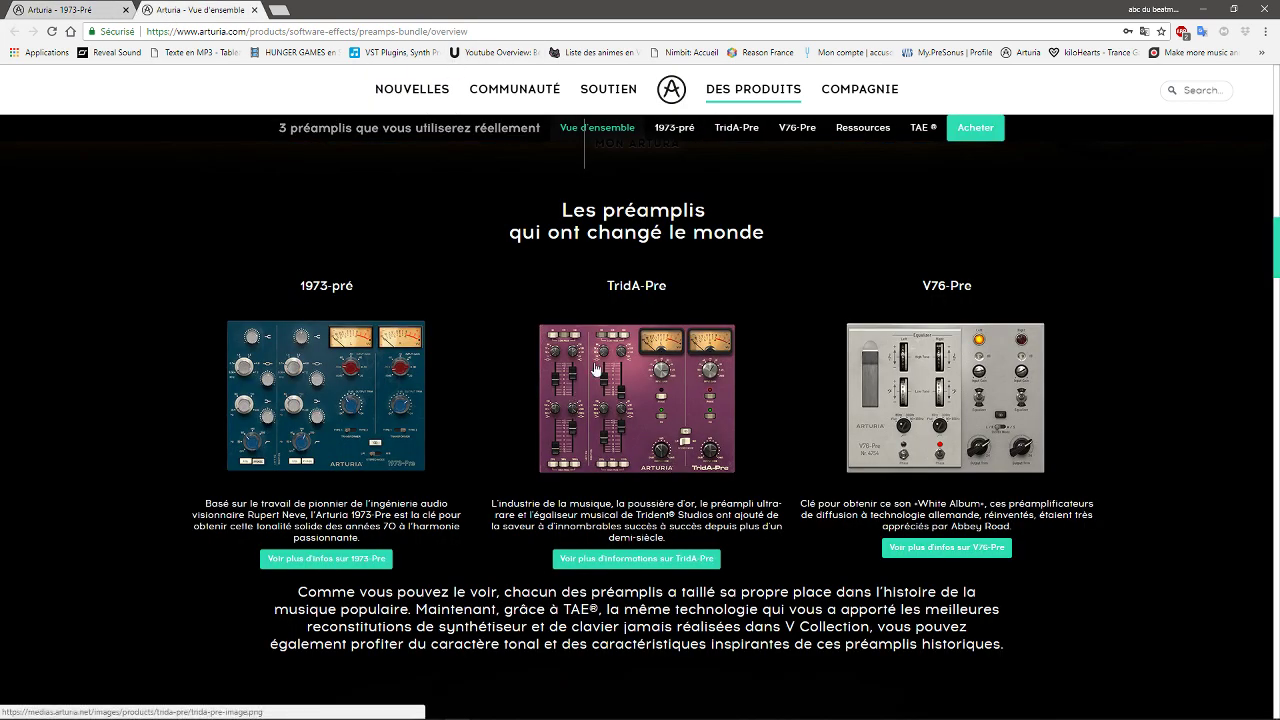